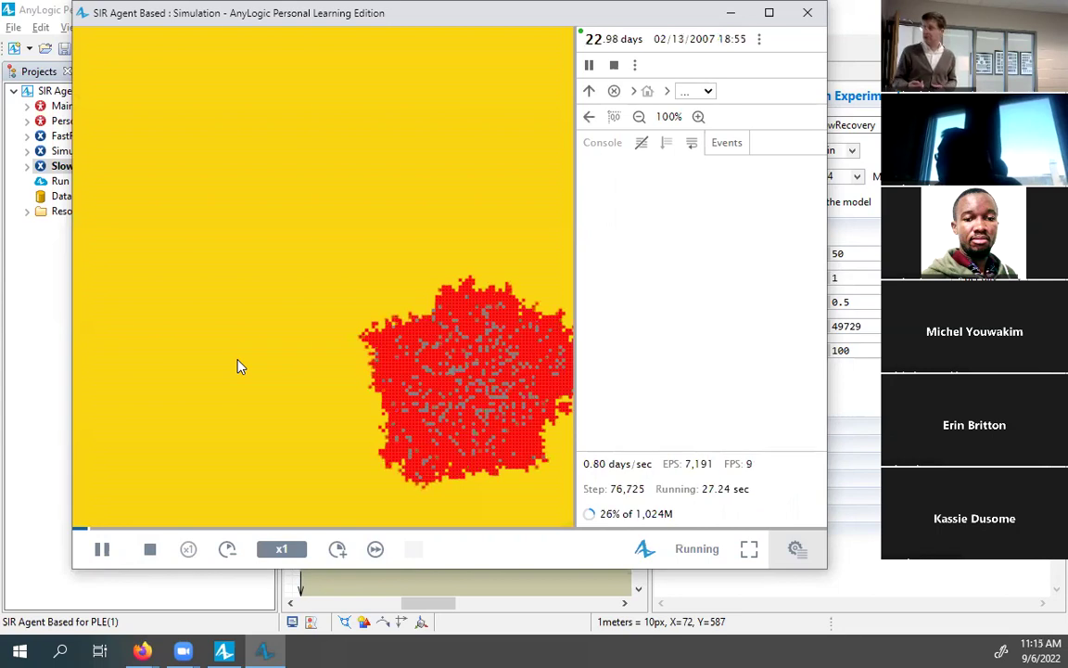
# Step: Speed the running SlowRecovery simulation up to x100 with the susceptible, infectious and recovered plot in view
pyautogui.click(142, 651)
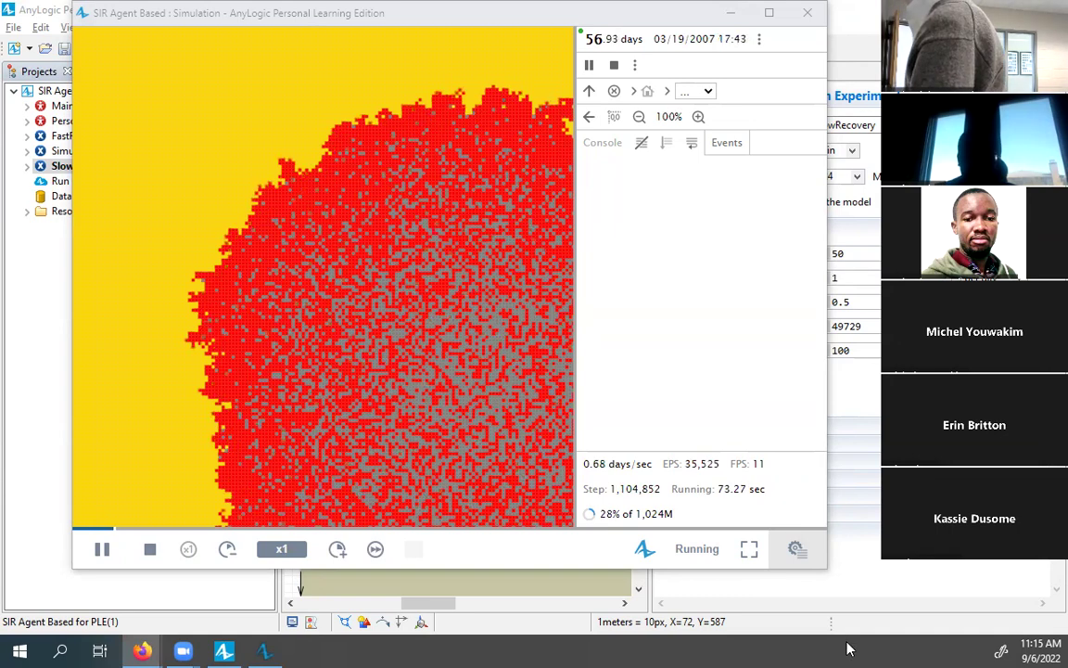
pyautogui.moveTo(326, 118); pyautogui.dragTo(470, 649)
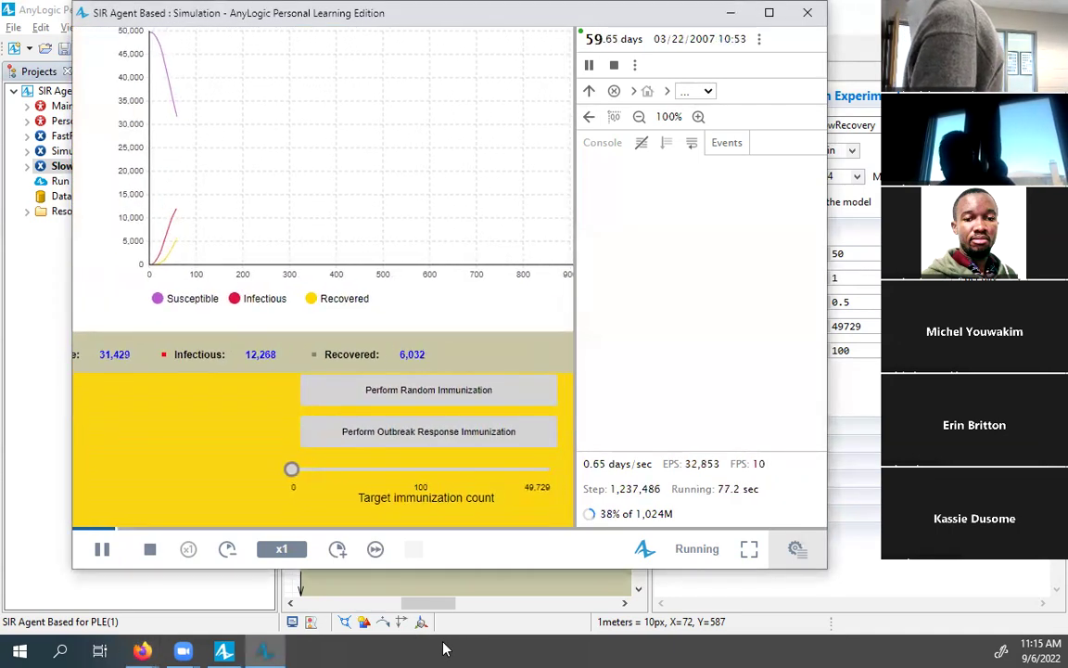
pyautogui.moveTo(219, 649)
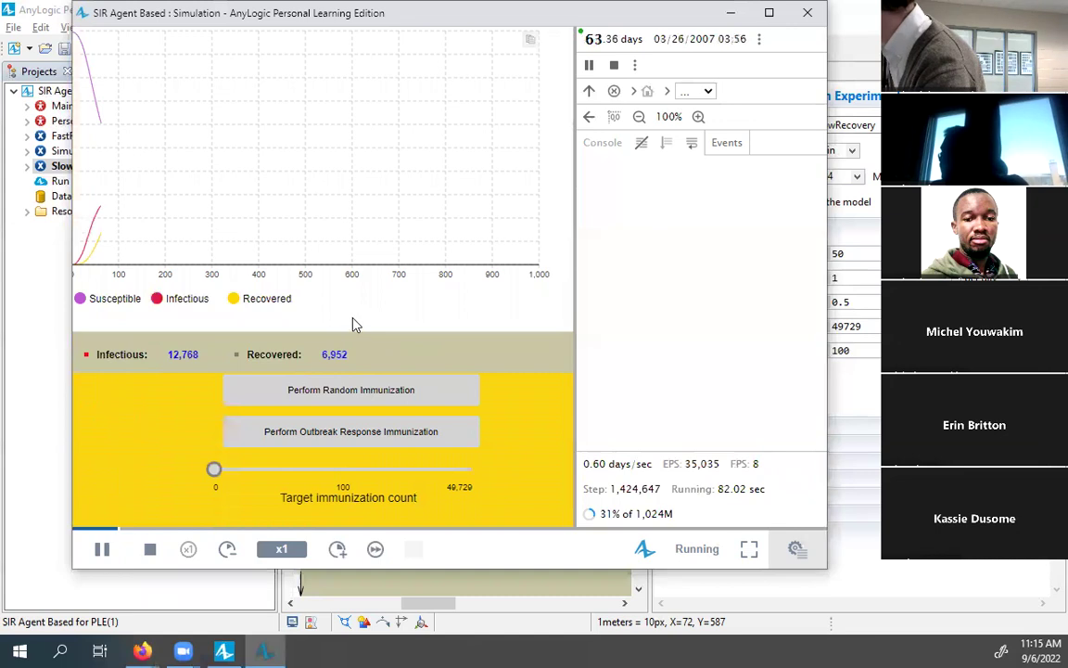
pyautogui.moveTo(411, 368); pyautogui.dragTo(471, 405)
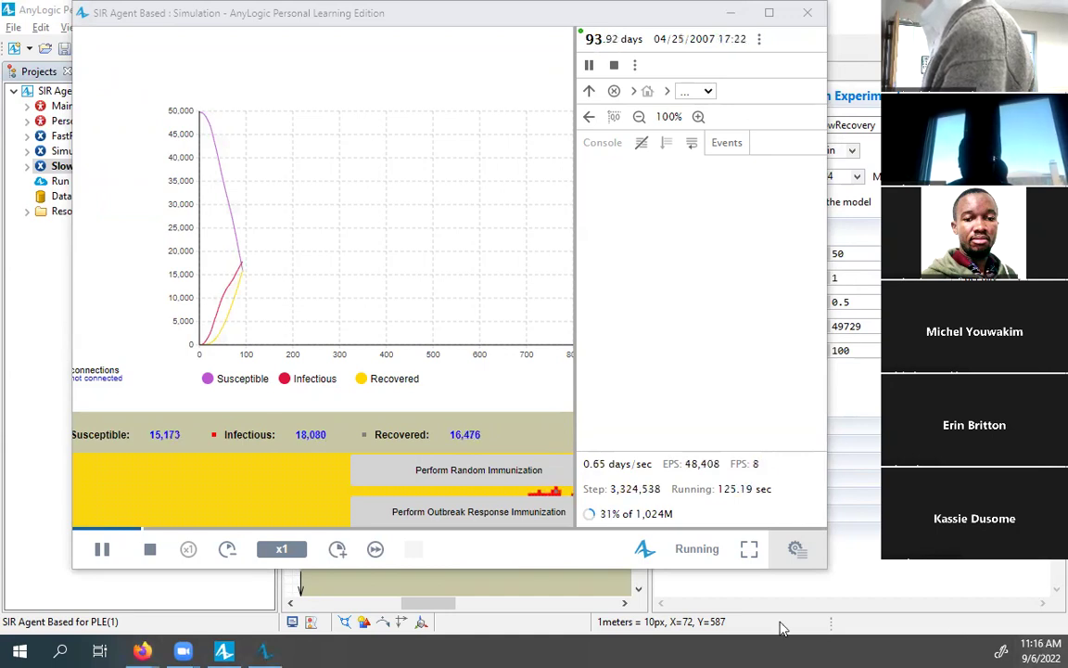
pyautogui.click(329, 553)
pyautogui.click(335, 550)
pyautogui.click(336, 551)
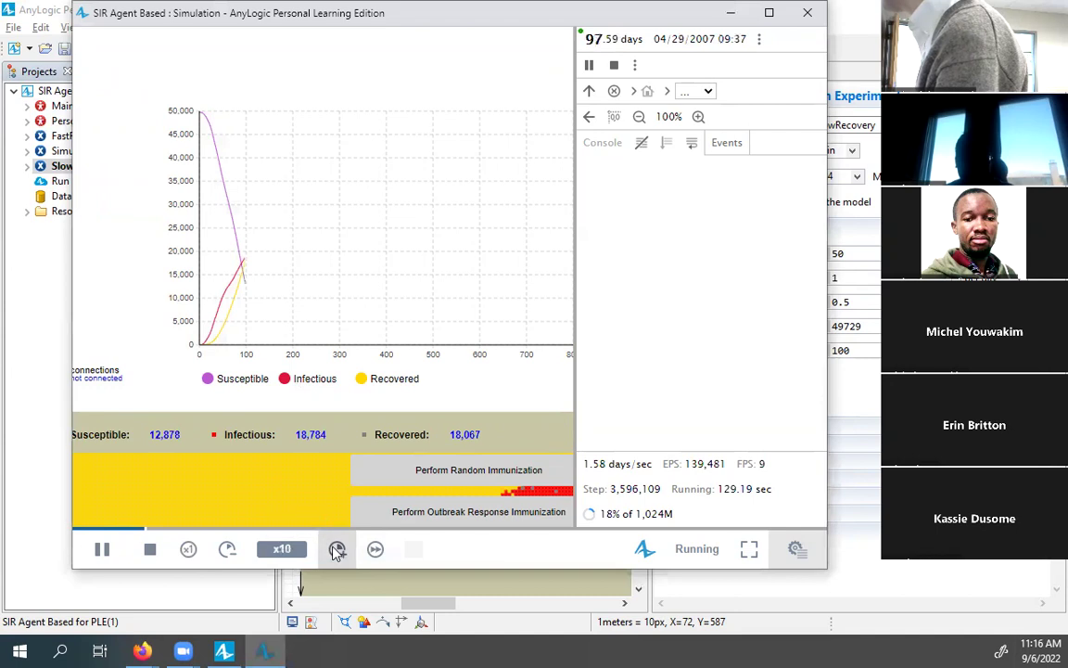
pyautogui.click(338, 551)
pyautogui.click(337, 550)
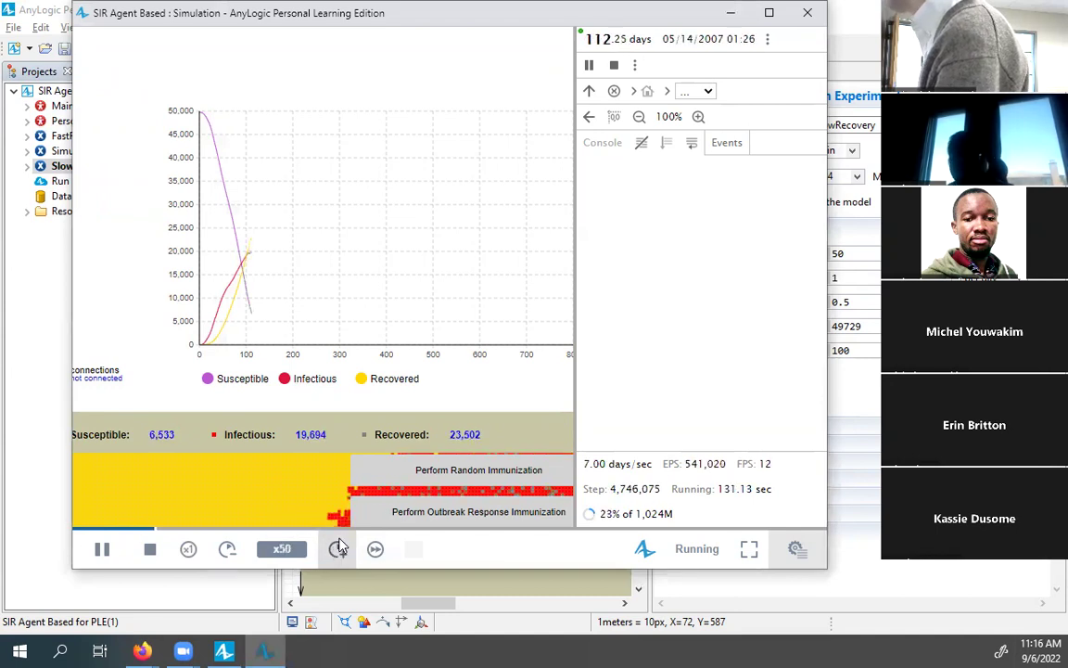
pyautogui.click(338, 550)
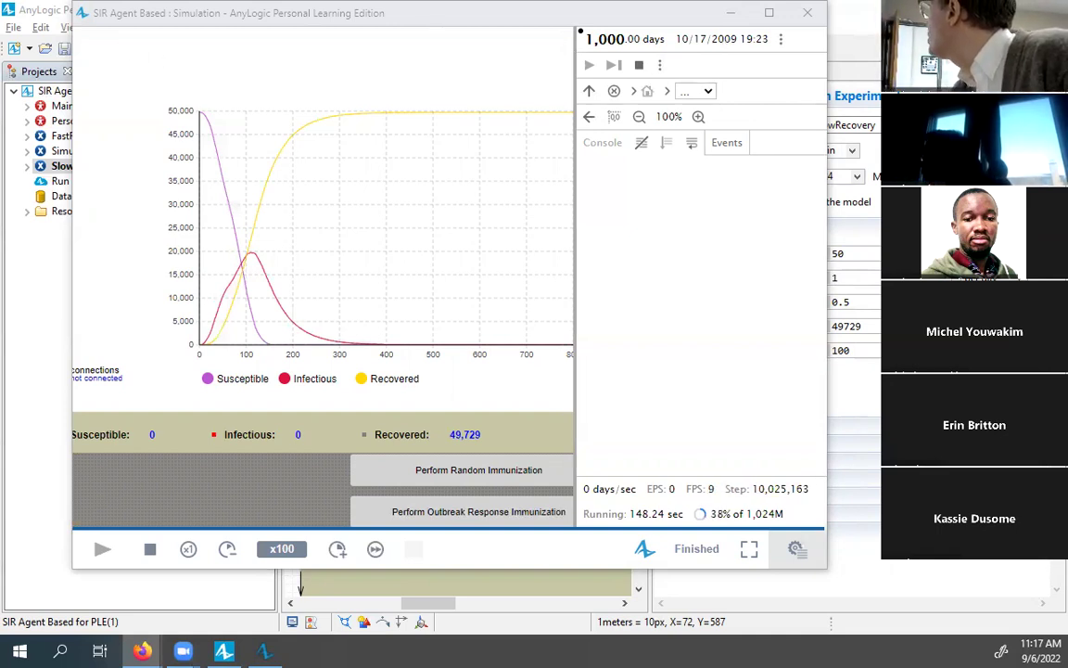
# Step: Close the finished SlowRecovery run and start a run of the Simulation: Main experiment
pyautogui.click(807, 13)
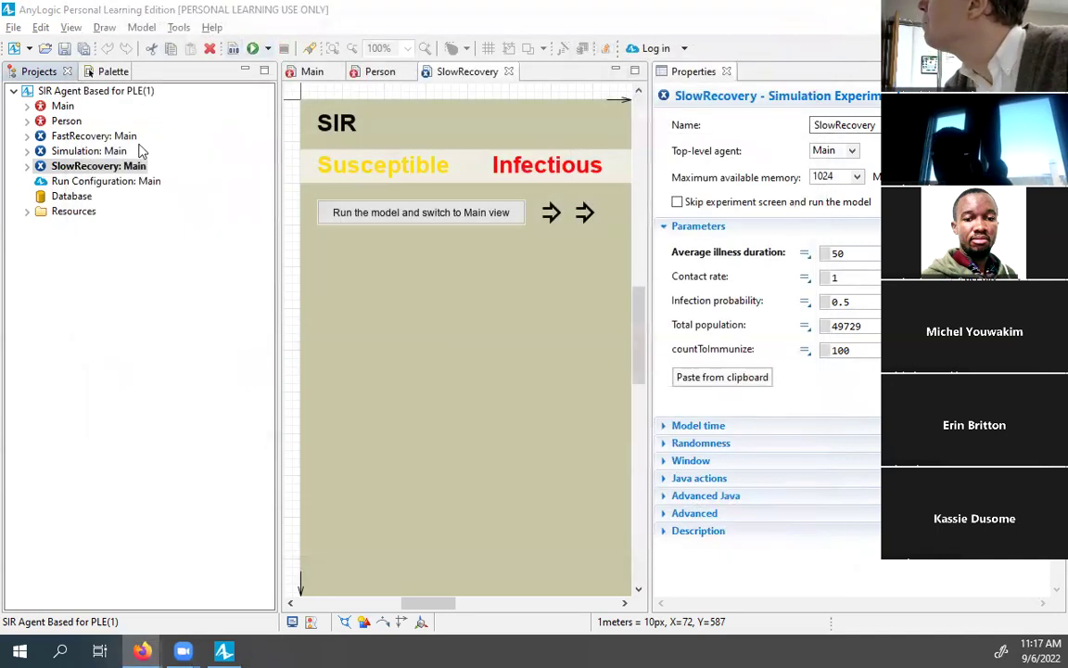
pyautogui.rightClick(119, 151)
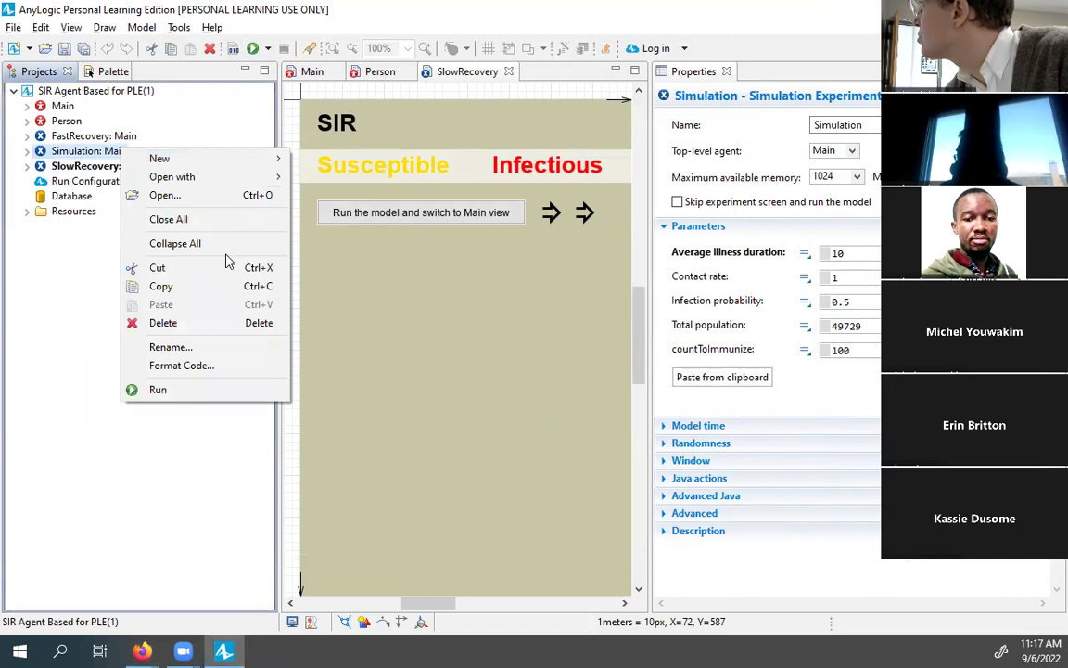
pyautogui.click(193, 391)
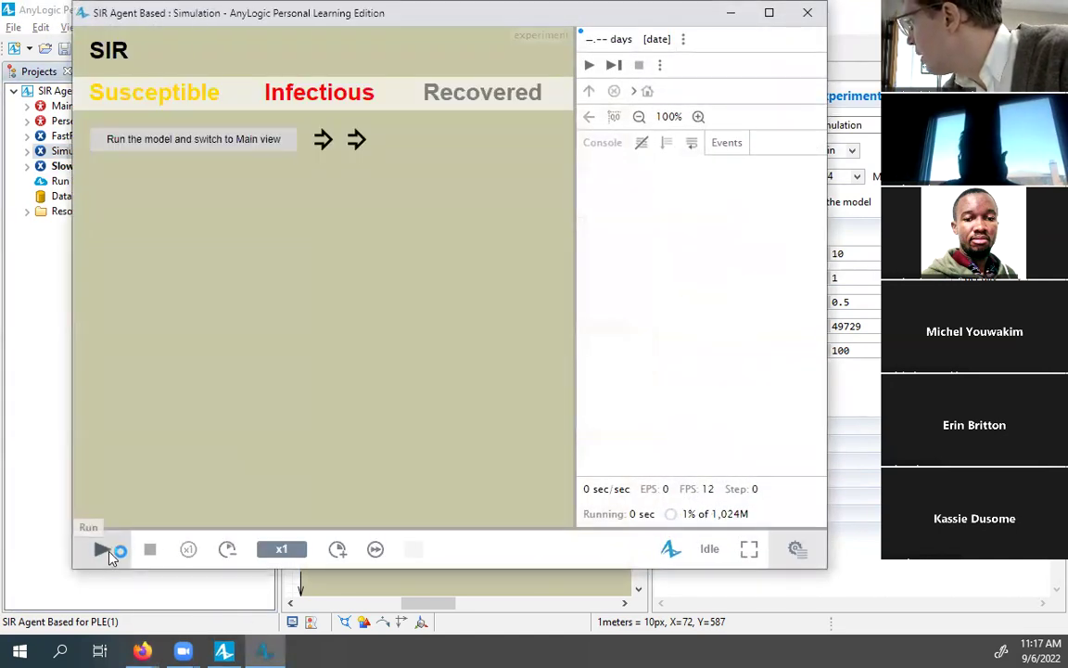
pyautogui.click(106, 552)
# Step: Speed the simulation up to x100 with its time plot in view, and pause it once the curves level off
pyautogui.click(338, 548)
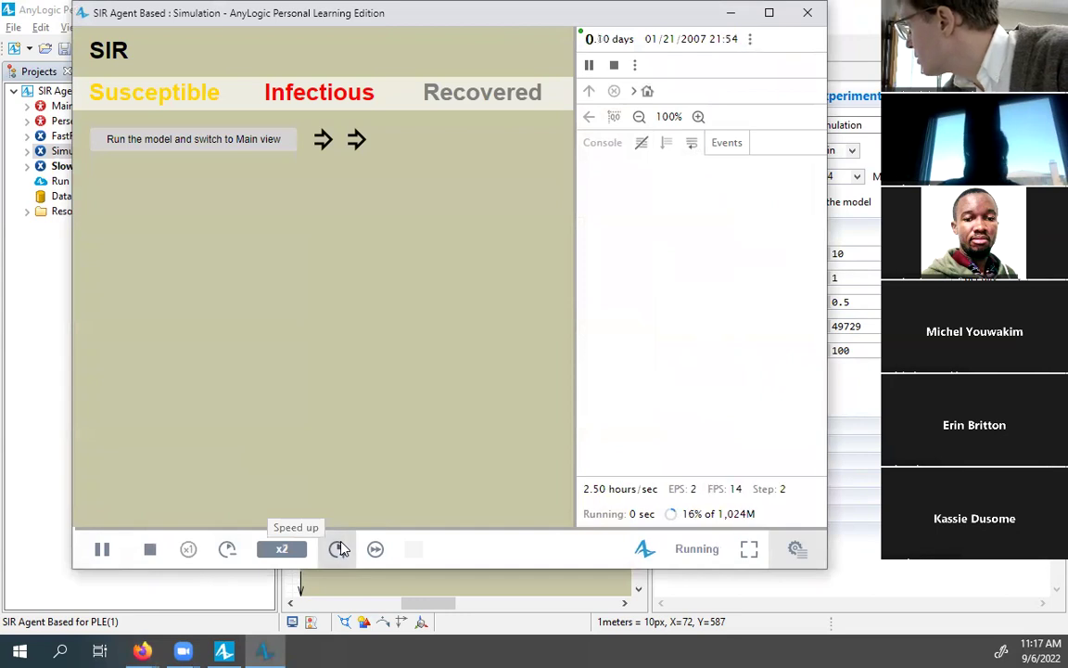
pyautogui.click(338, 548)
pyautogui.click(339, 548)
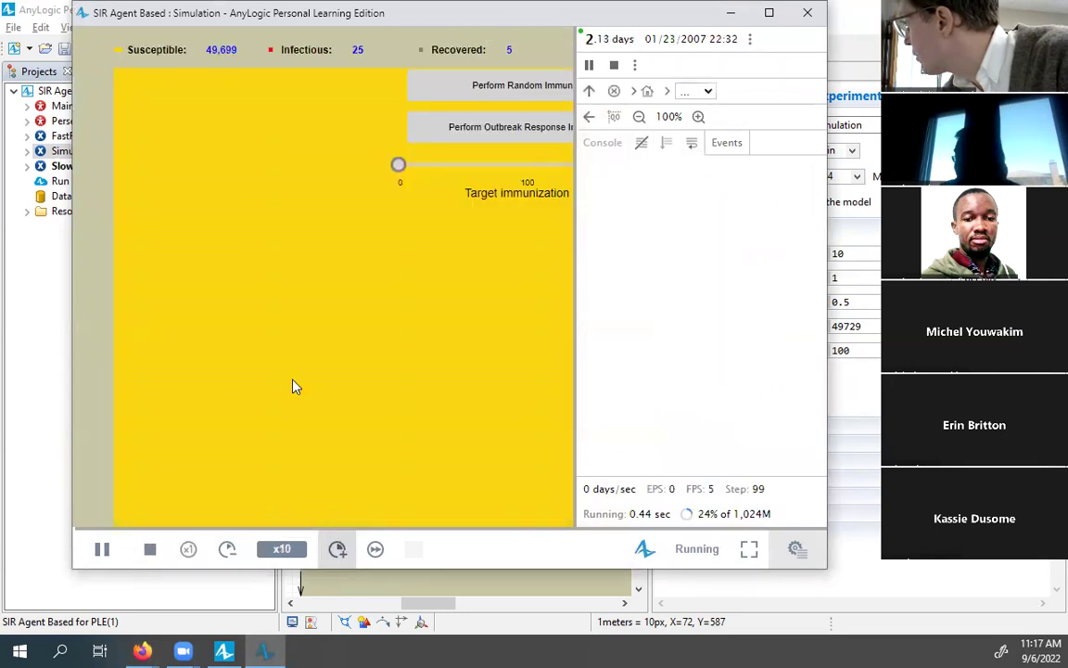
pyautogui.moveTo(138, 258); pyautogui.dragTo(14, 542)
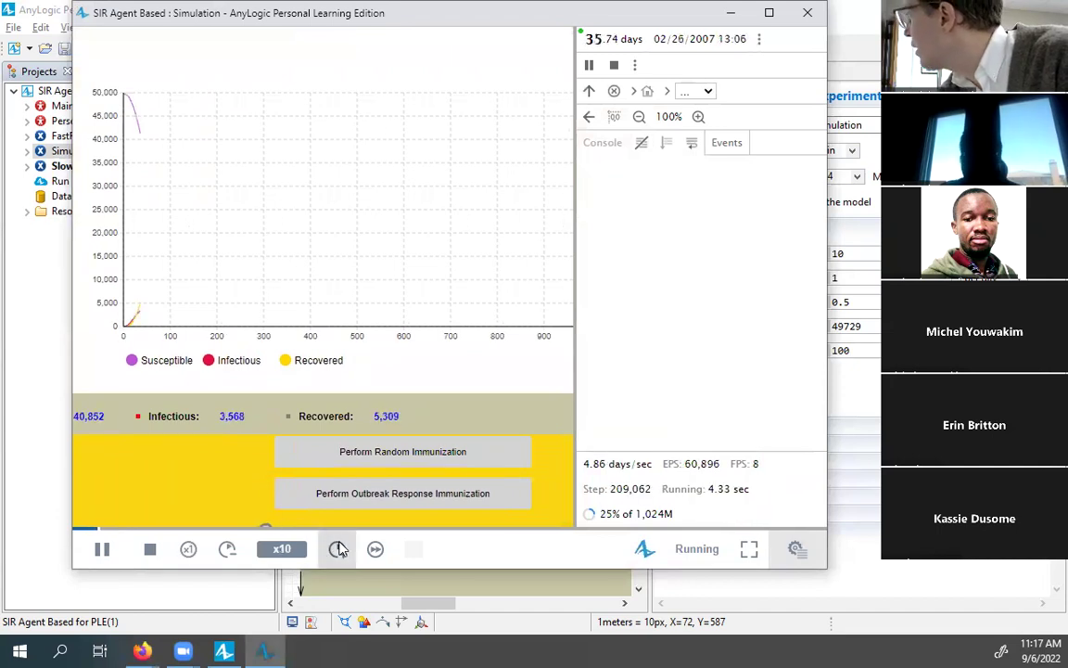
pyautogui.click(338, 548)
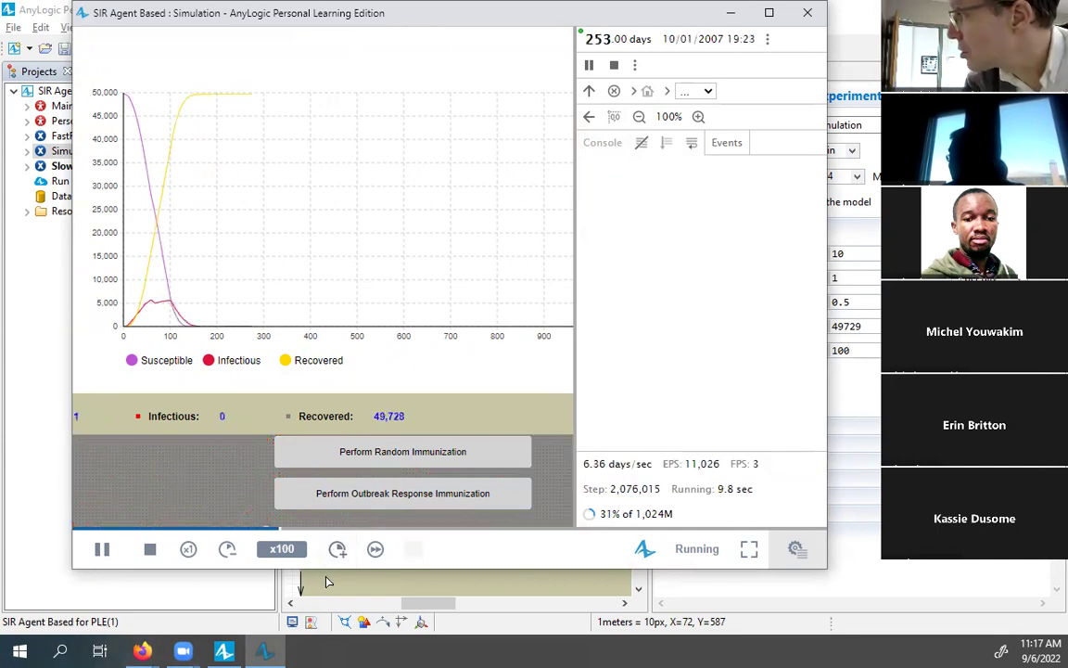
pyautogui.click(102, 551)
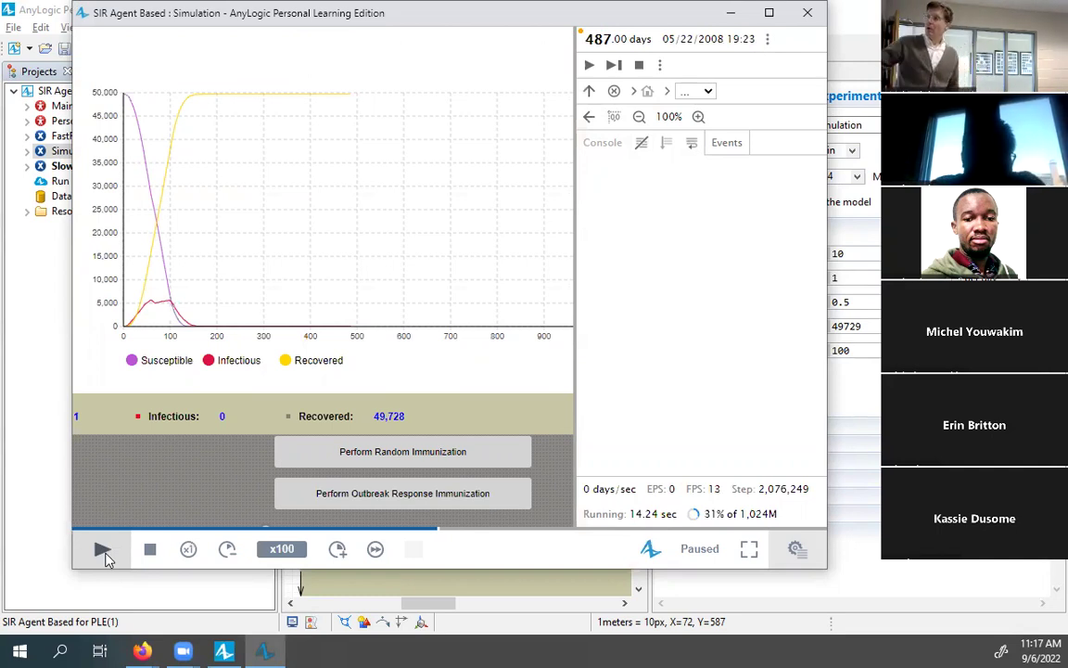
# Step: Return to the model editor and examine the Contact and Recovery transitions in the Person agent's statechart
pyautogui.hotkey('alt', 'Tab')
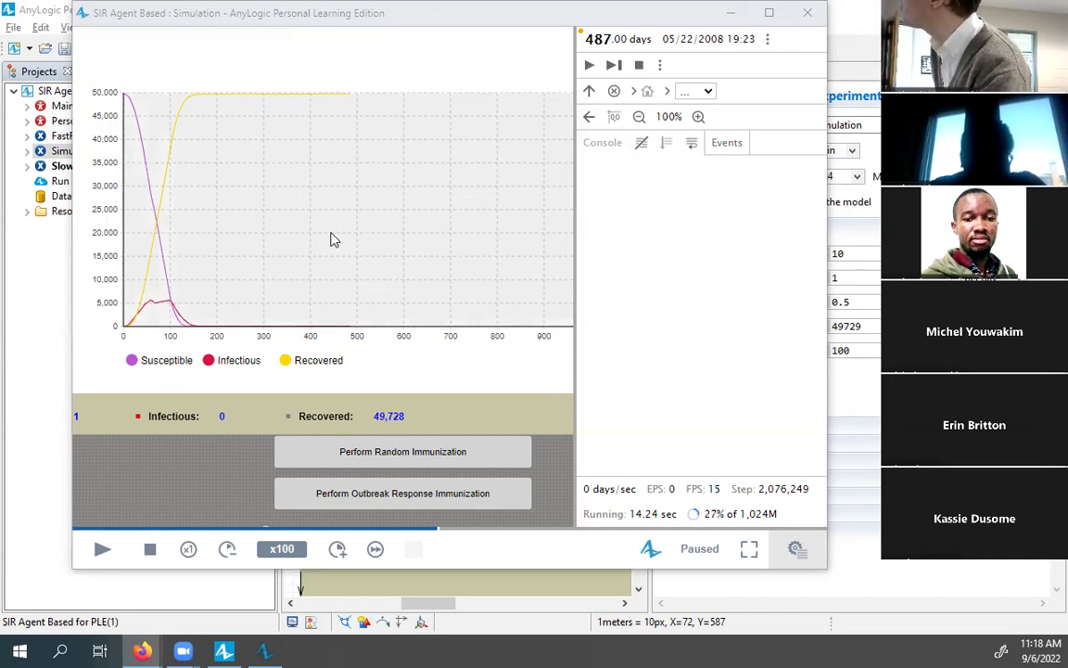
pyautogui.click(55, 358)
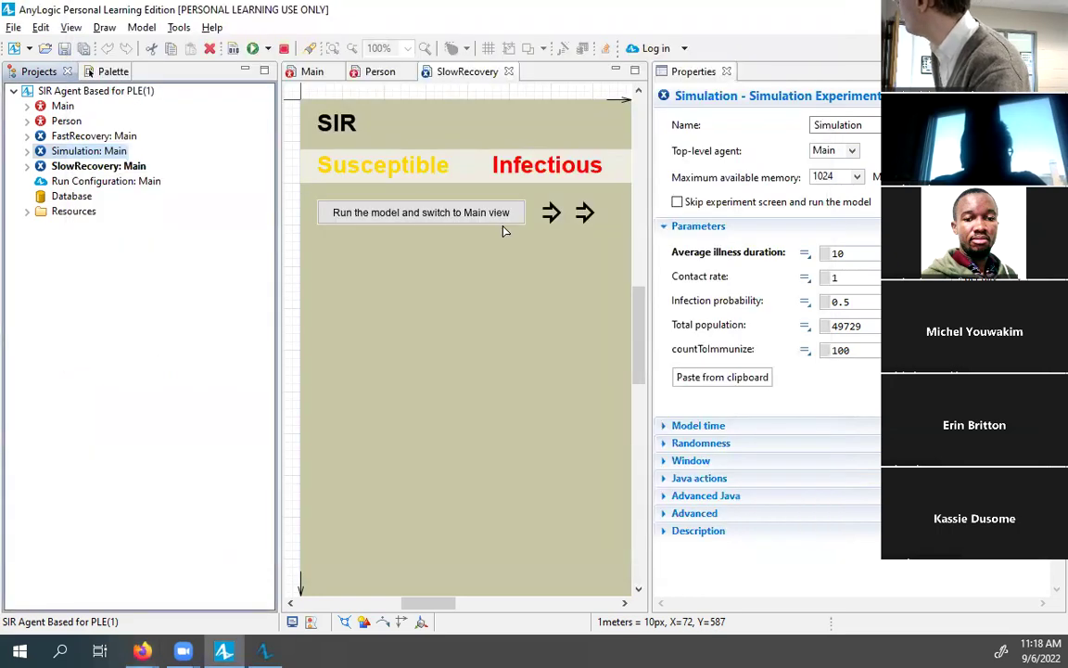
pyautogui.doubleClick(67, 121)
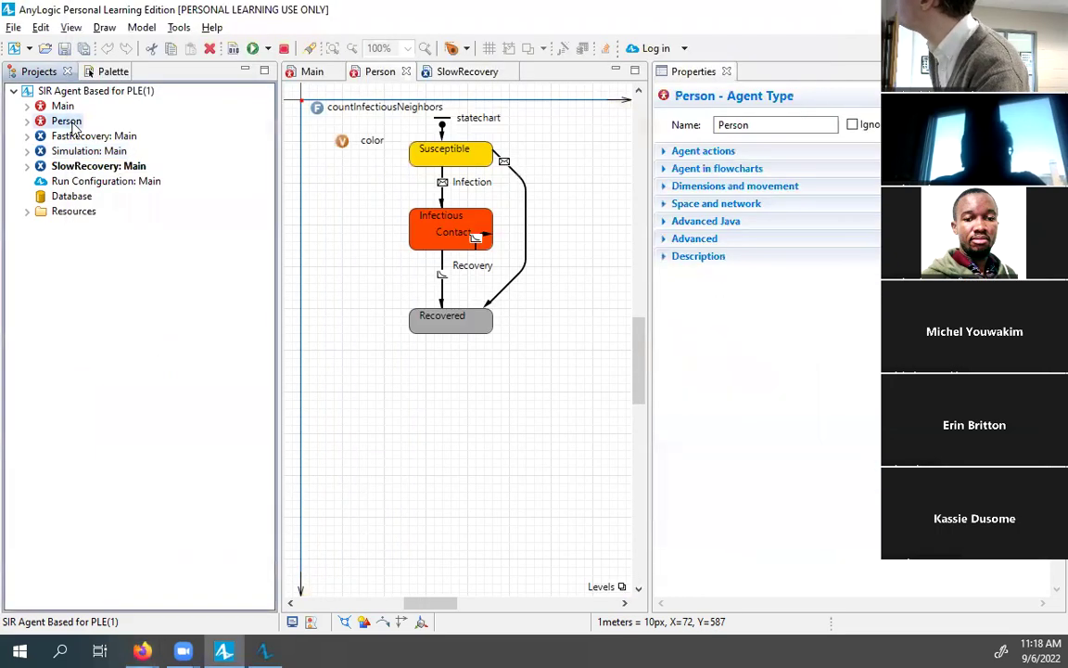
pyautogui.click(476, 236)
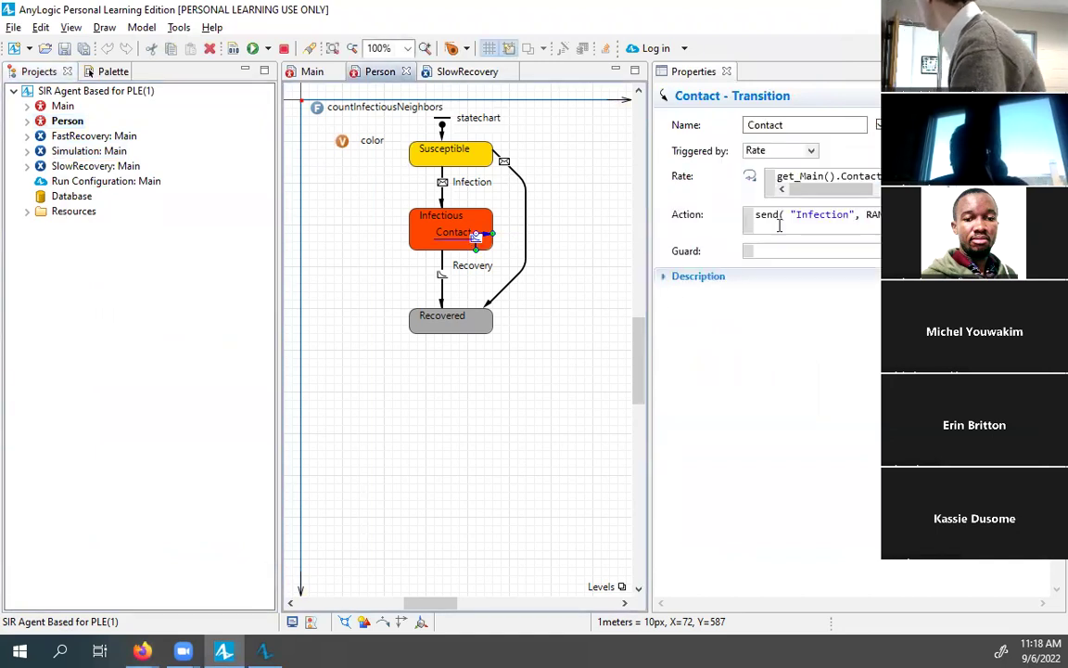
pyautogui.doubleClick(872, 214)
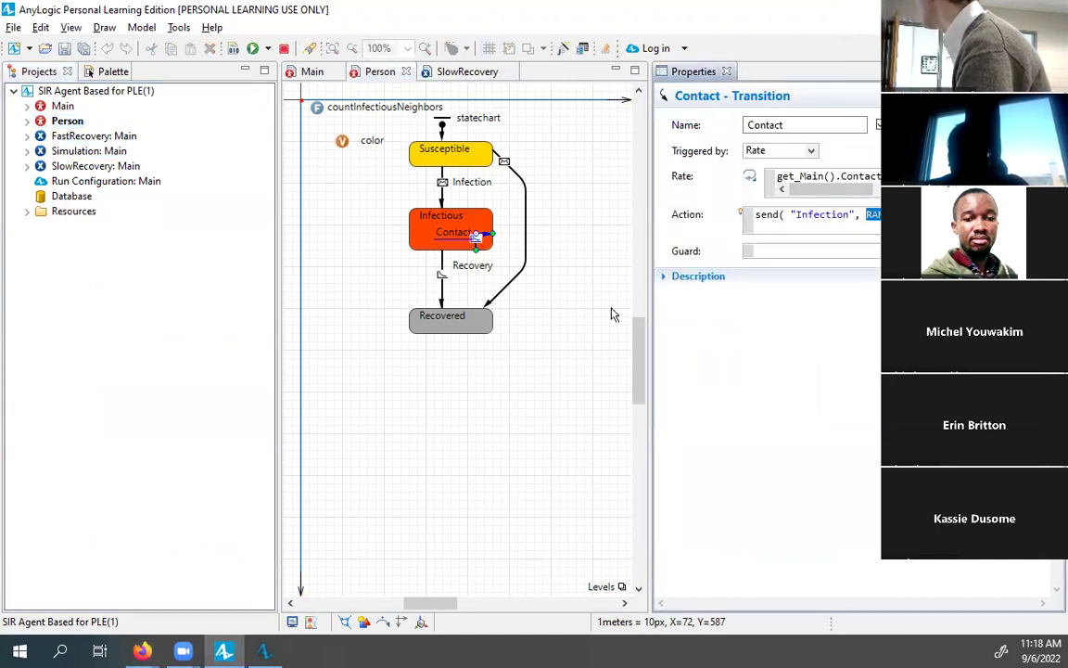
pyautogui.click(441, 282)
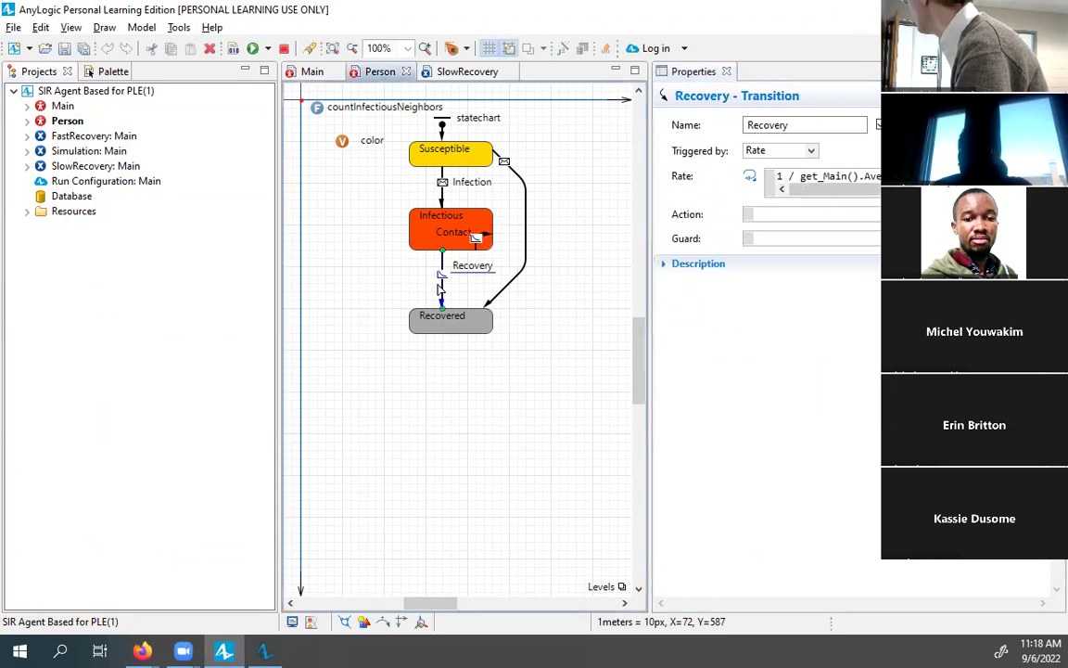
pyautogui.click(825, 189)
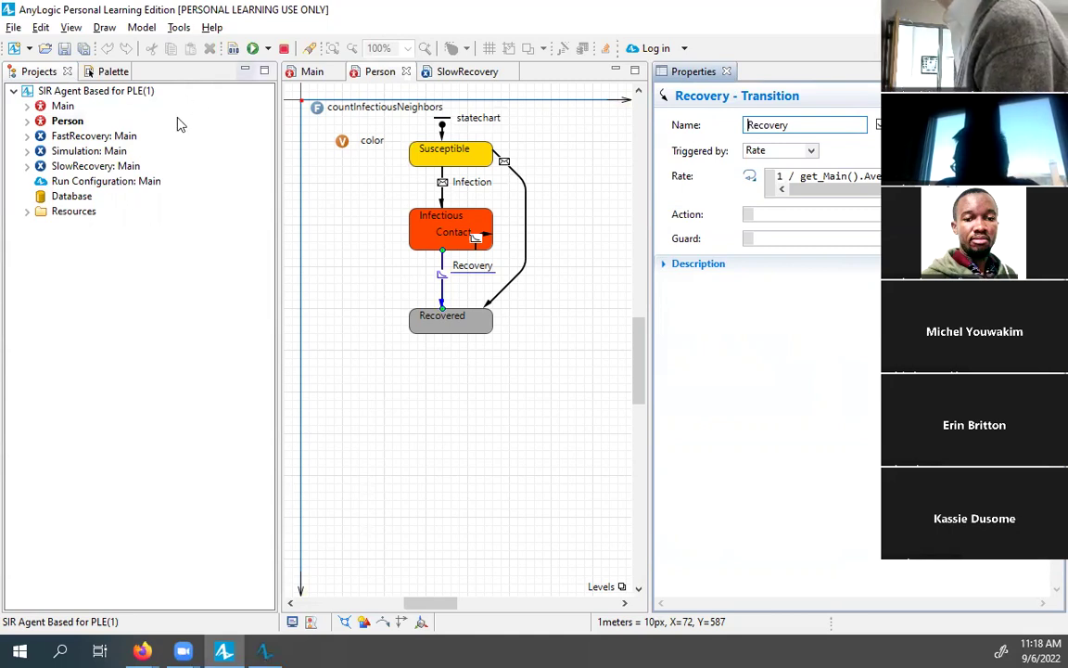
# Step: Run the SlowRecovery experiment in virtual time and display its time plot and agent counts
pyautogui.click(61, 167)
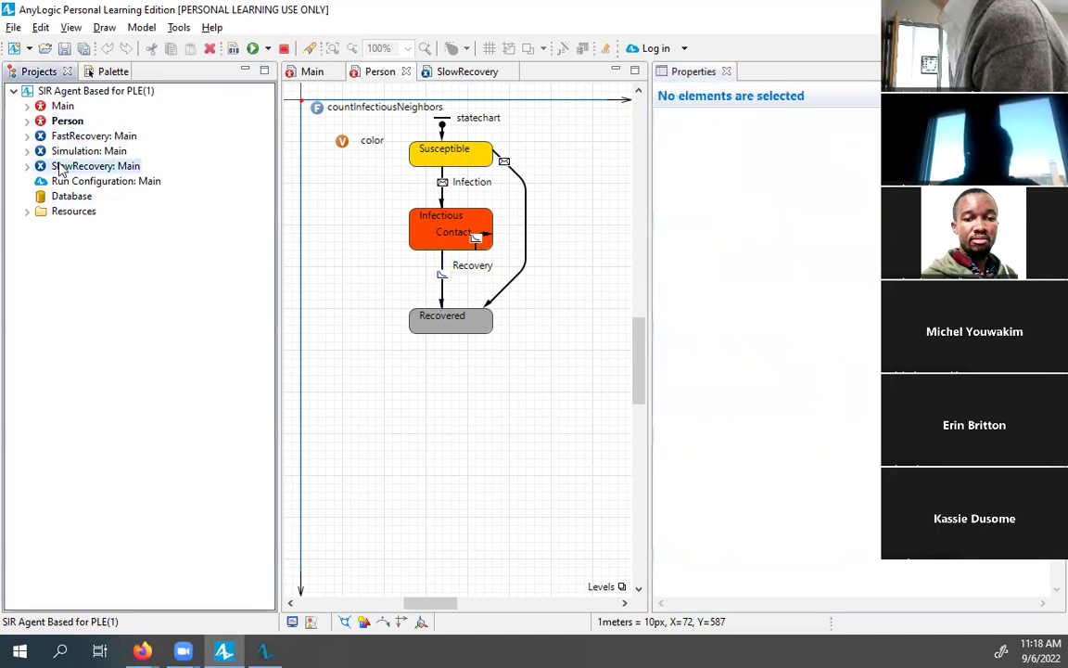
pyautogui.rightClick(61, 167)
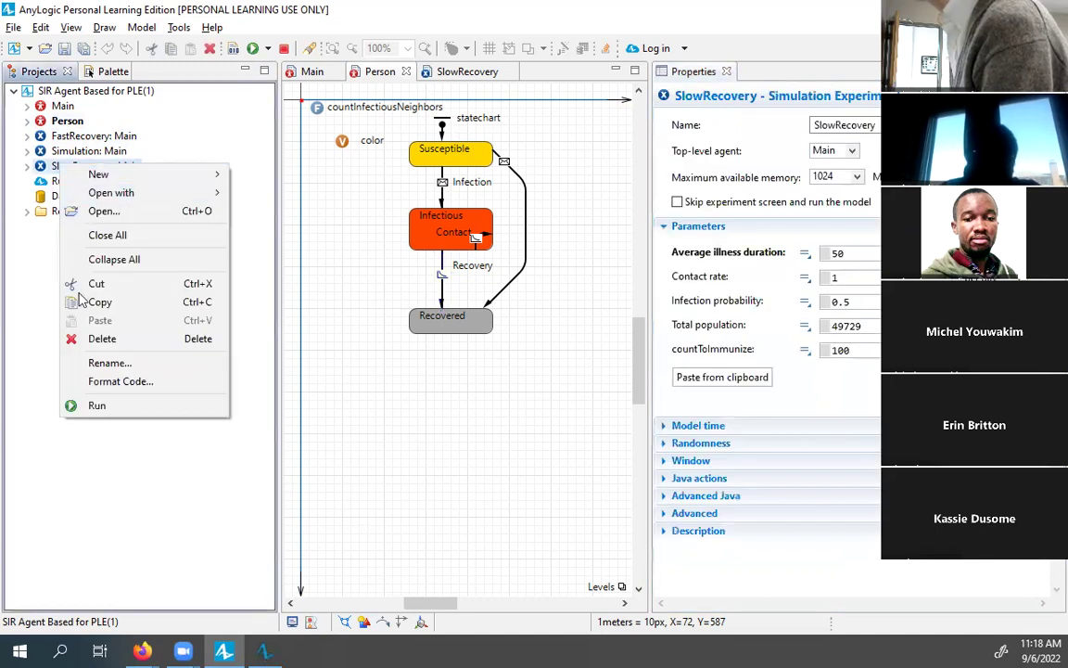
pyautogui.click(96, 405)
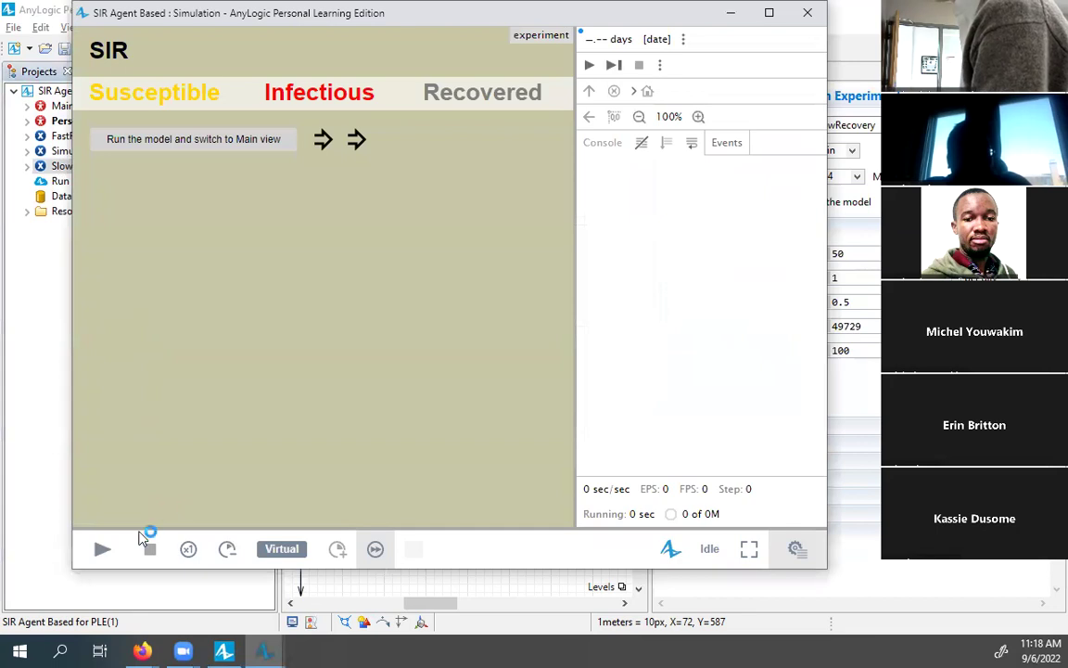
pyautogui.click(104, 548)
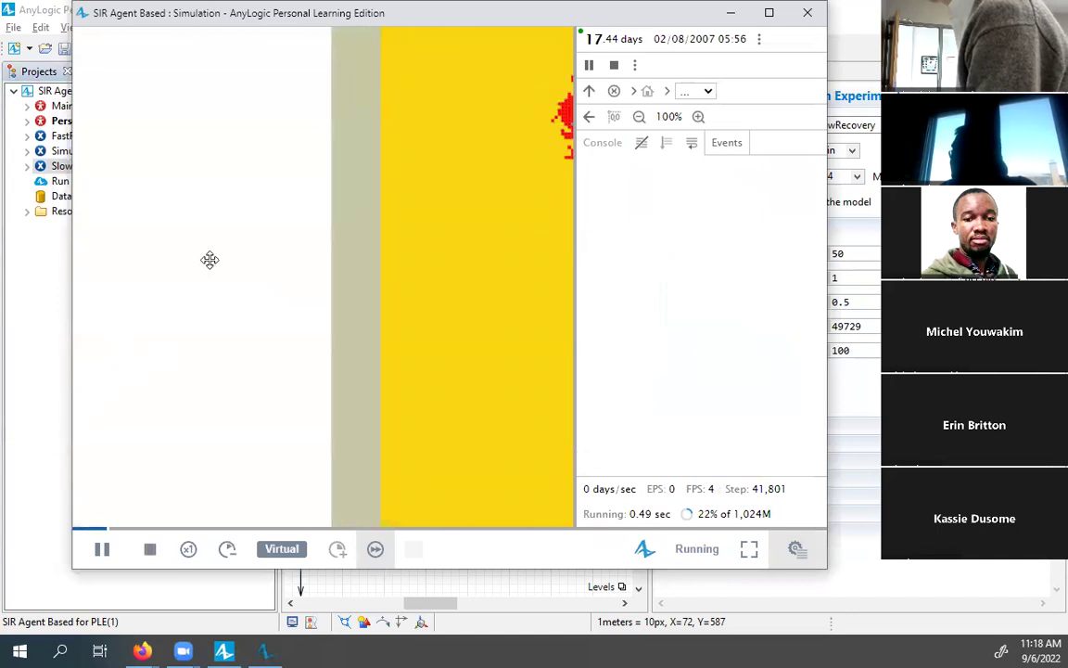
pyautogui.moveTo(210, 259); pyautogui.dragTo(220, 259)
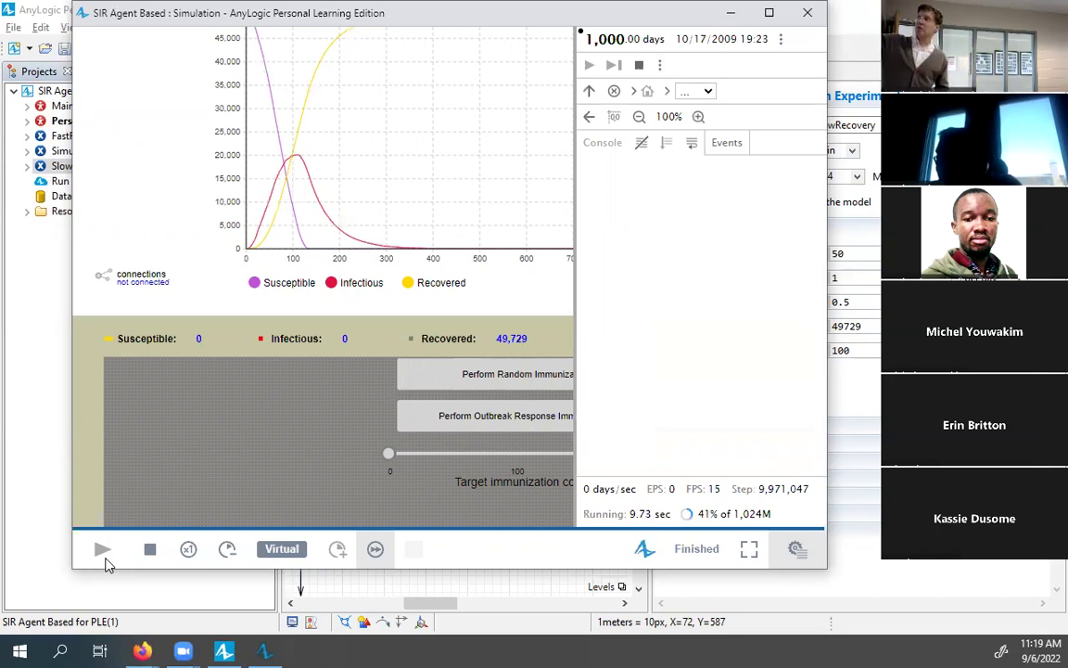
# Step: Close the finished SlowRecovery run and launch the FastRecovery experiment
pyautogui.click(142, 651)
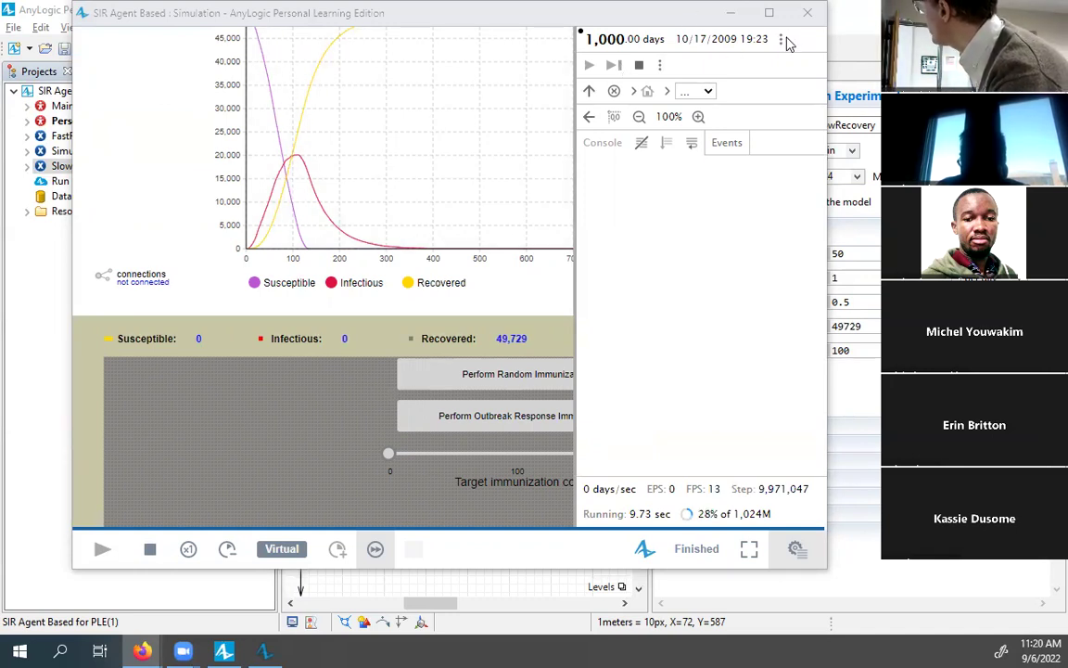
pyautogui.click(729, 13)
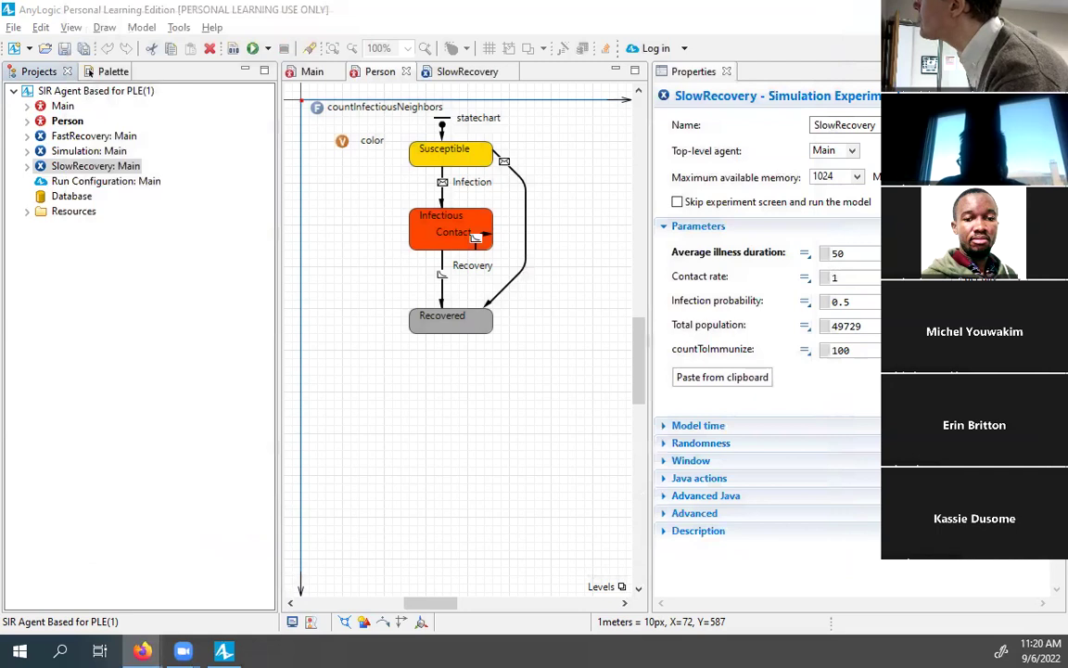
pyautogui.rightClick(74, 137)
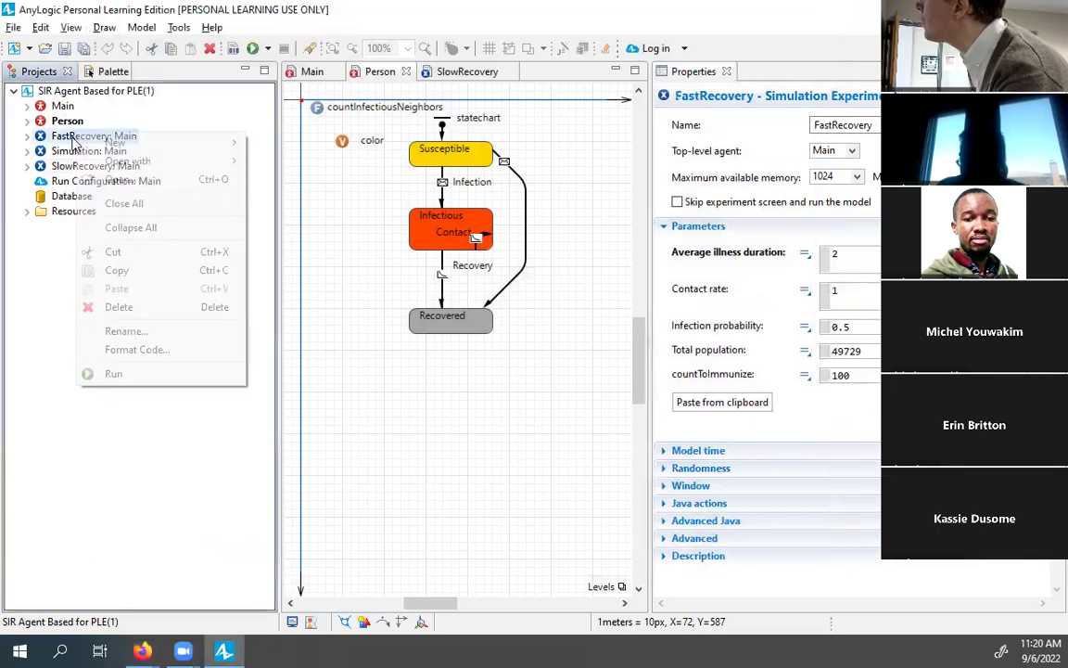
pyautogui.click(133, 375)
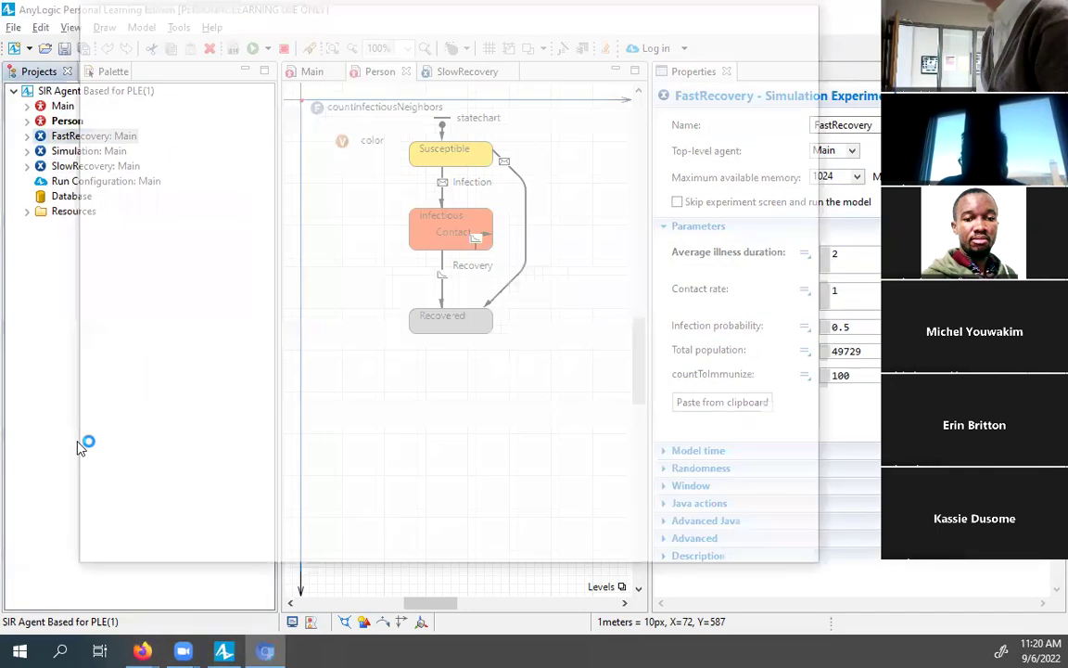
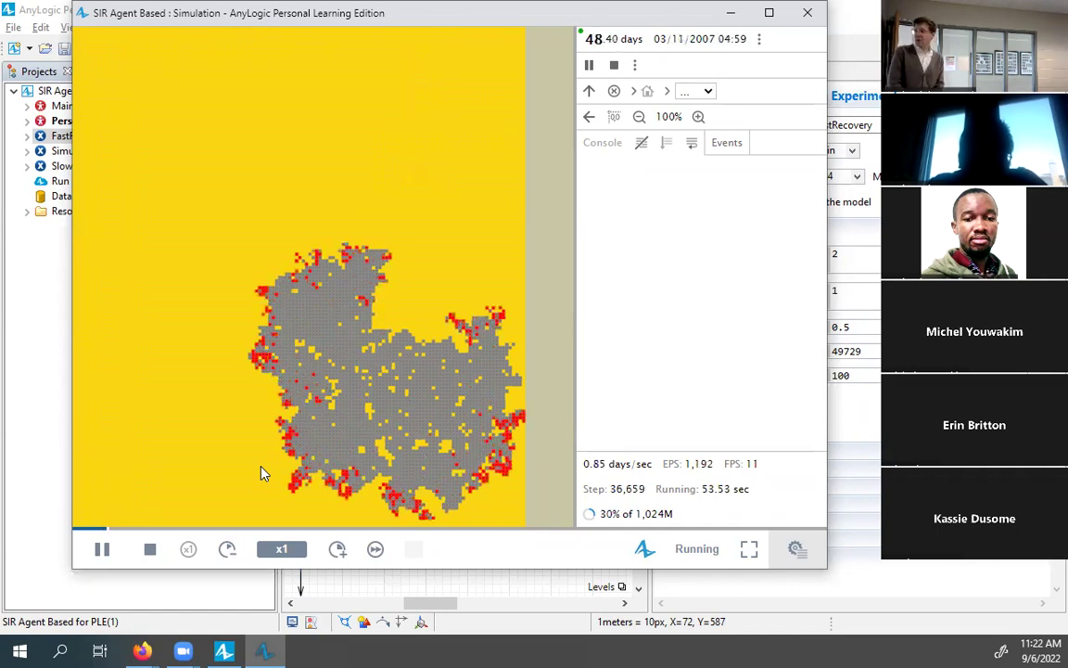
# Step: Close the FastRecovery run and display the properties of the Simulation: Main experiment
pyautogui.hotkey('alt', 'Tab')
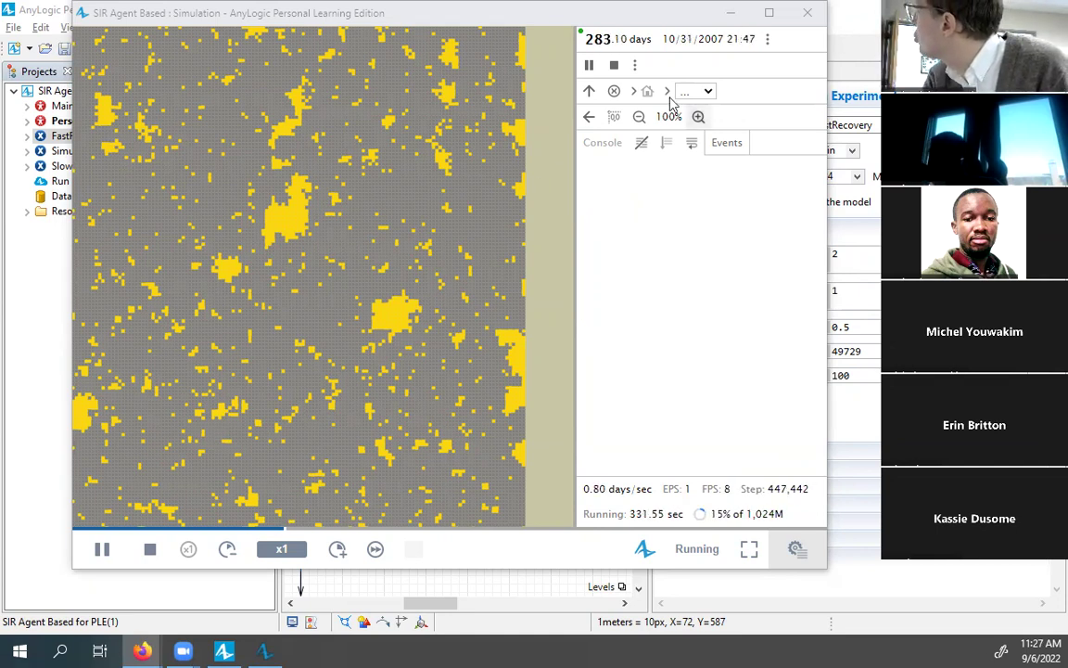
pyautogui.click(807, 13)
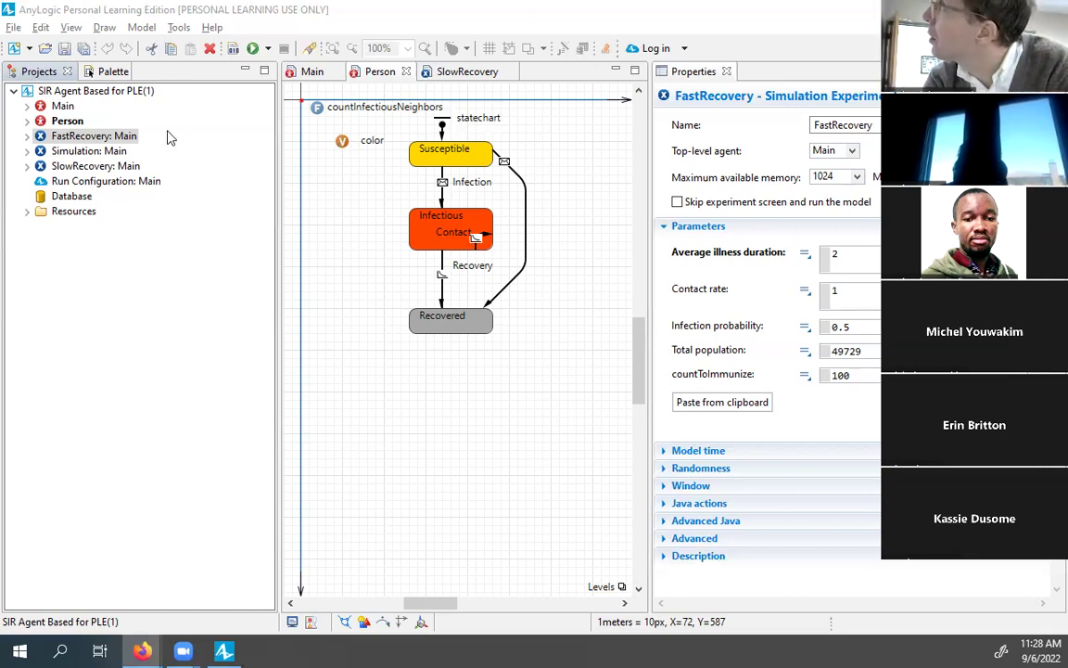
pyautogui.click(62, 150)
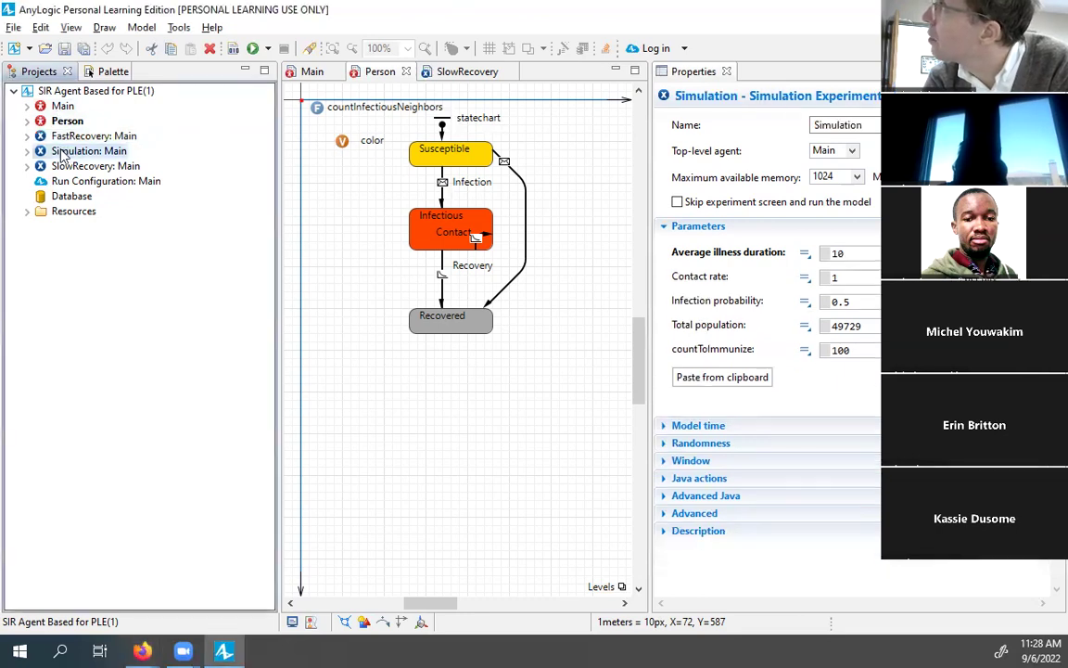
# Step: Launch the Simulation: Main experiment, start its run and maximize the run window
pyautogui.rightClick(61, 156)
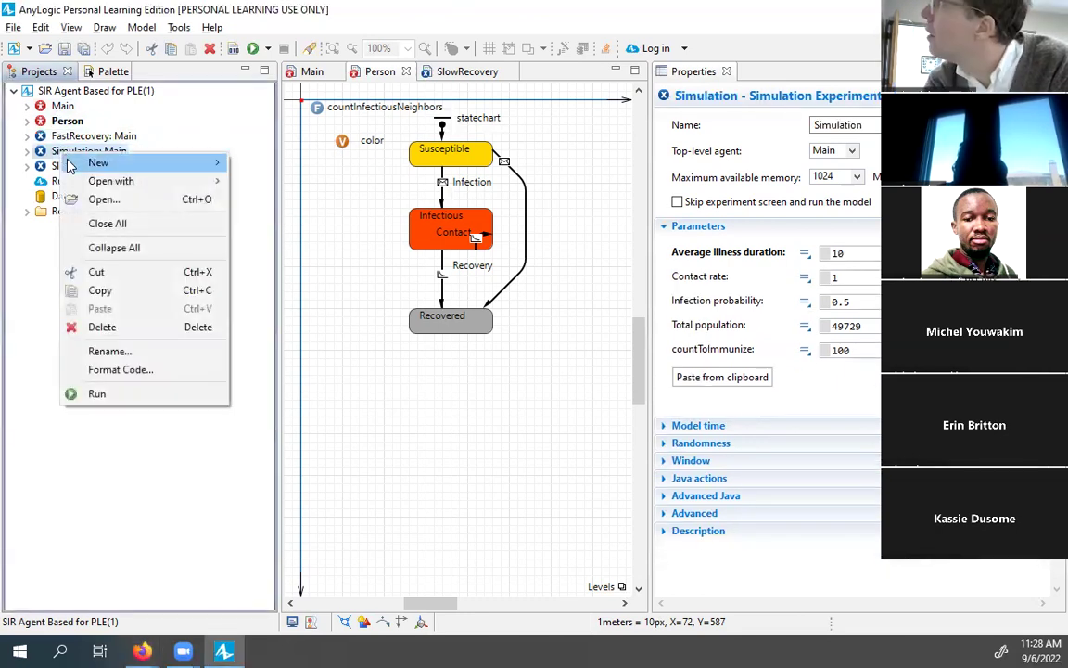
pyautogui.click(148, 394)
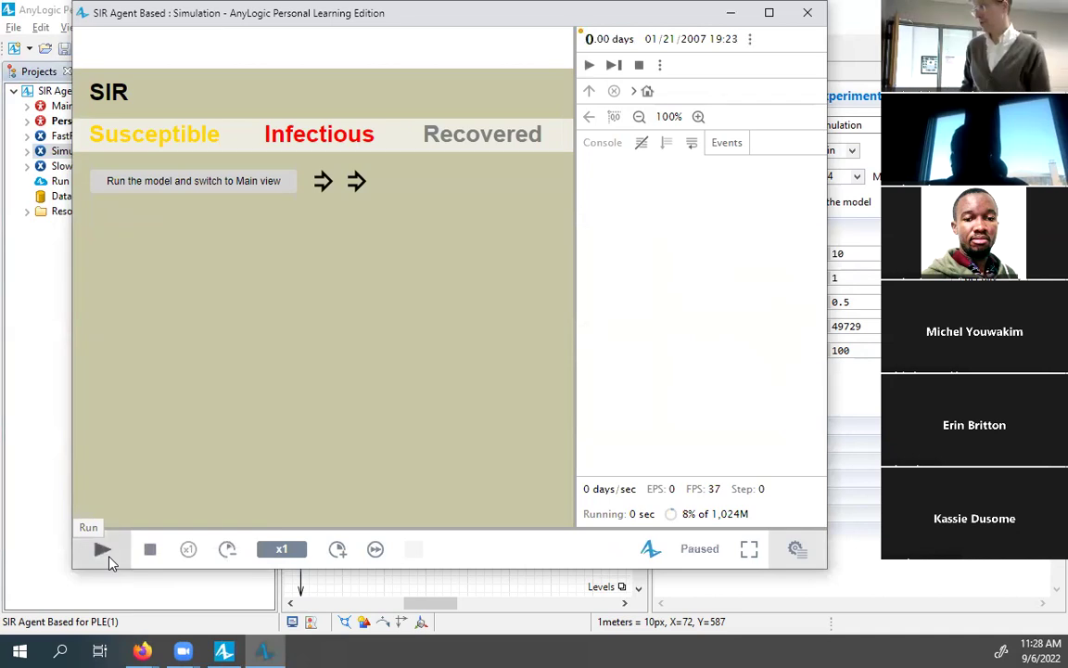
pyautogui.click(102, 550)
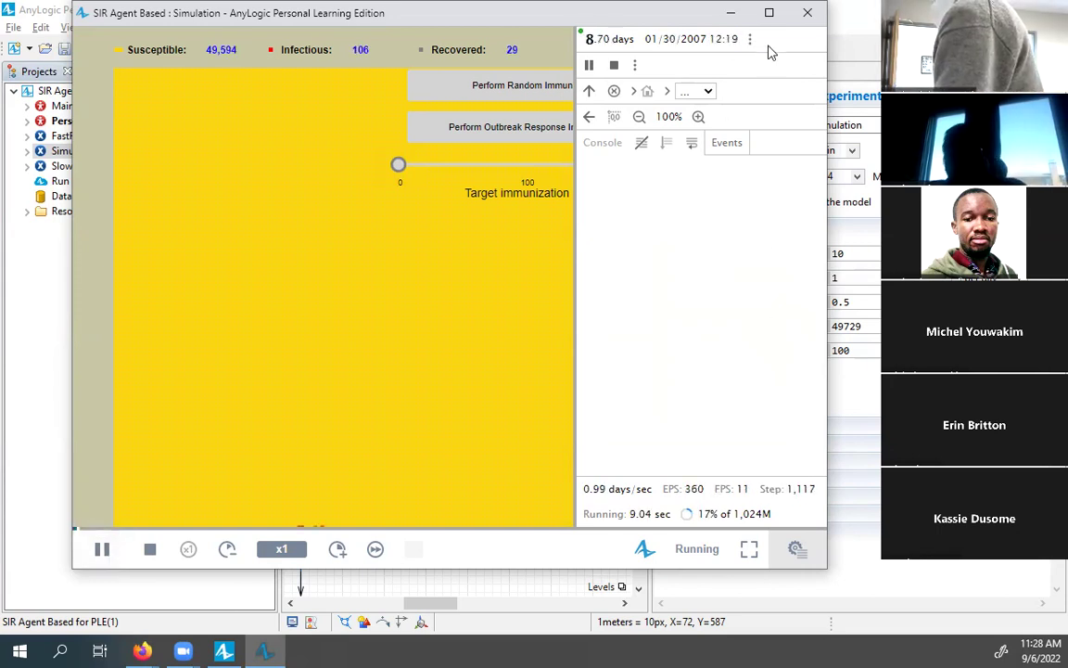
pyautogui.click(768, 12)
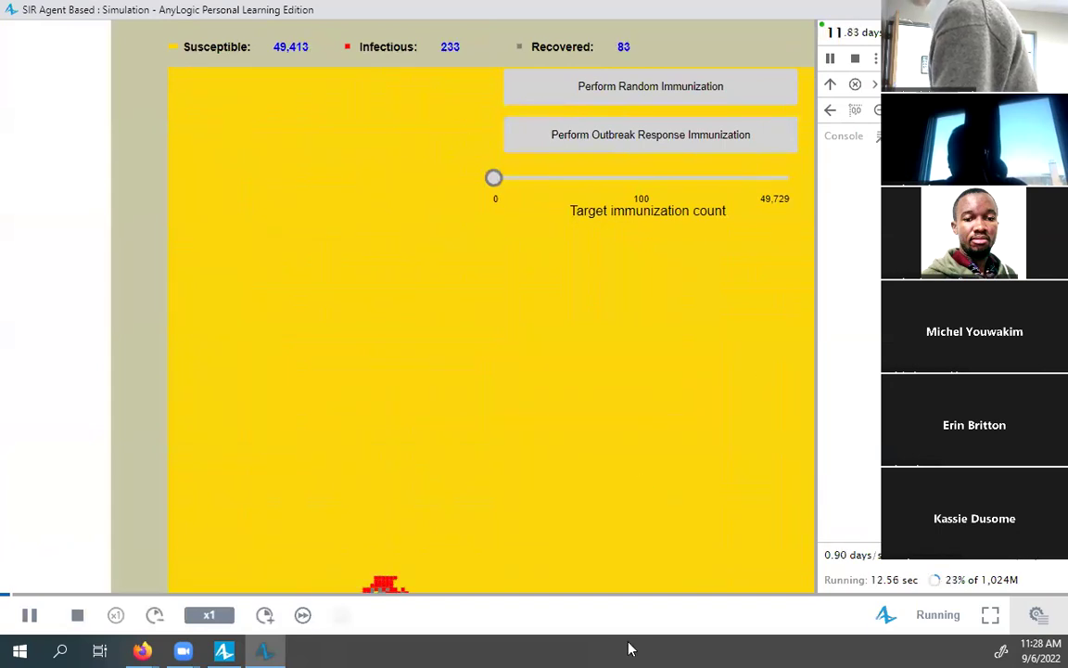
# Step: Bring the outbreak cluster into view and perform repeated rounds of random immunization while the epidemic spreads
pyautogui.moveTo(553, 463); pyautogui.dragTo(471, 540)
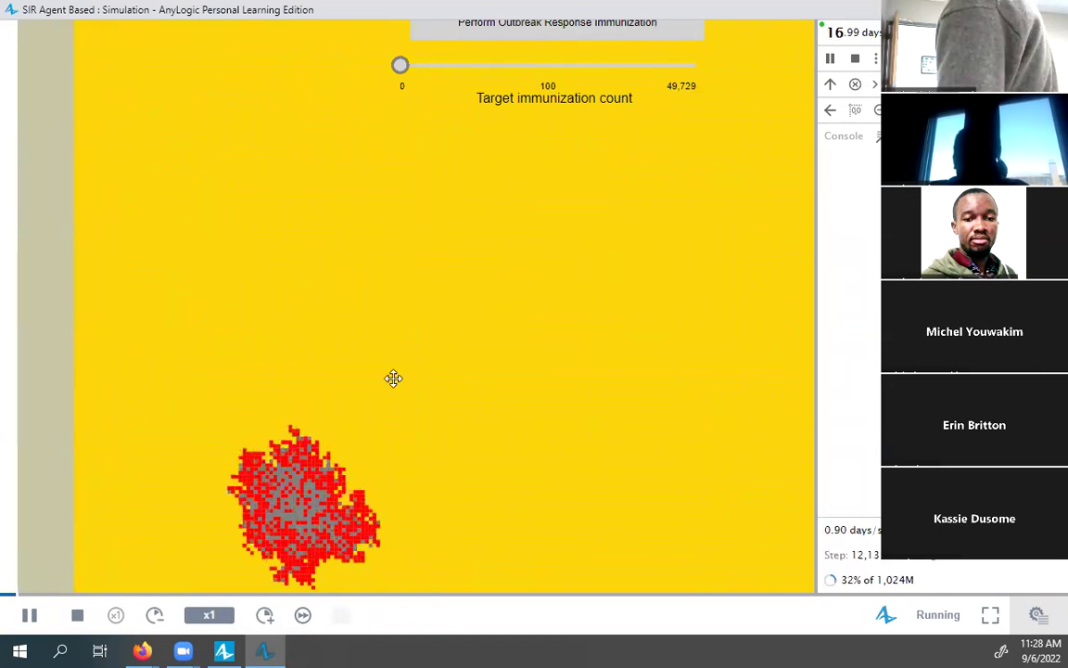
pyautogui.scroll(3, 393, 378)
pyautogui.moveTo(408, 373); pyautogui.dragTo(321, 274)
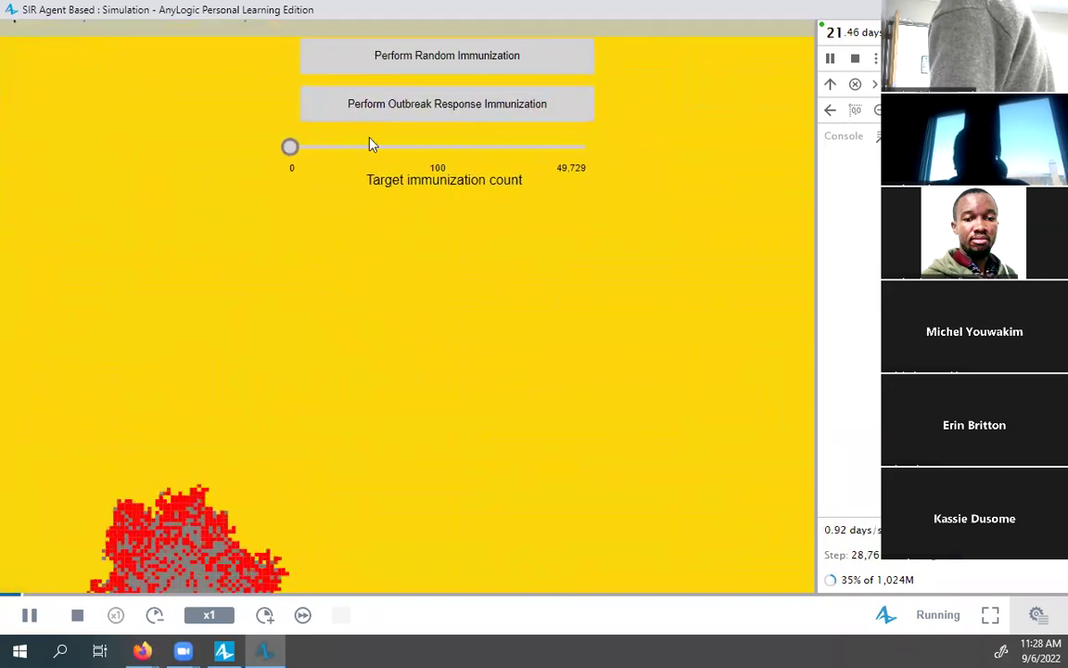
pyautogui.moveTo(352, 65); pyautogui.dragTo(201, 147)
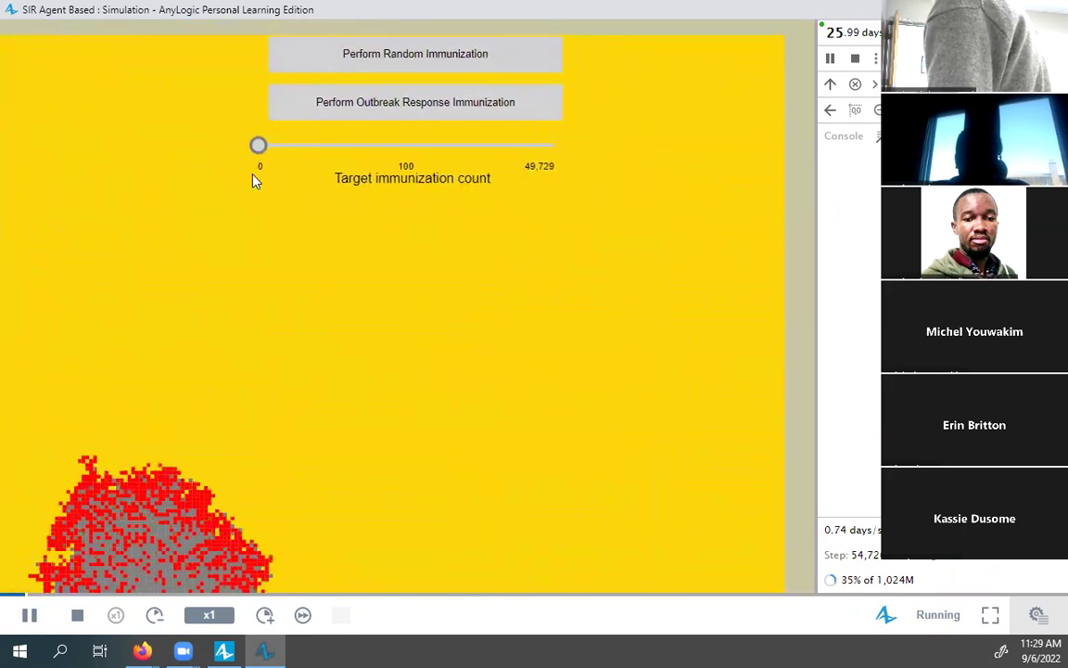
pyautogui.moveTo(291, 105); pyautogui.dragTo(375, 36)
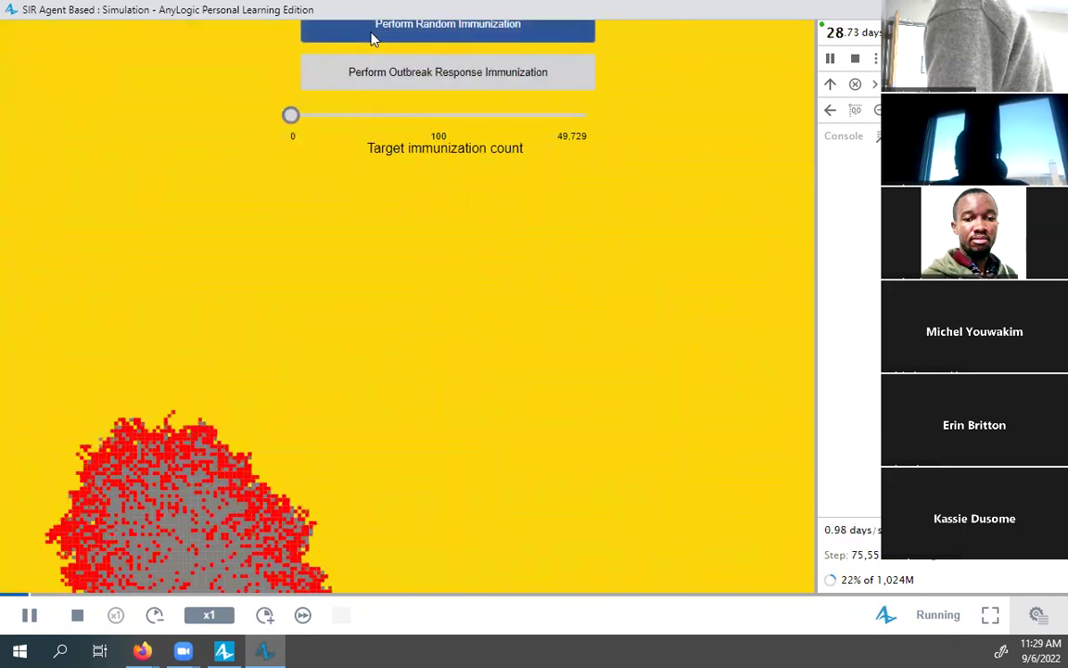
pyautogui.click(370, 37)
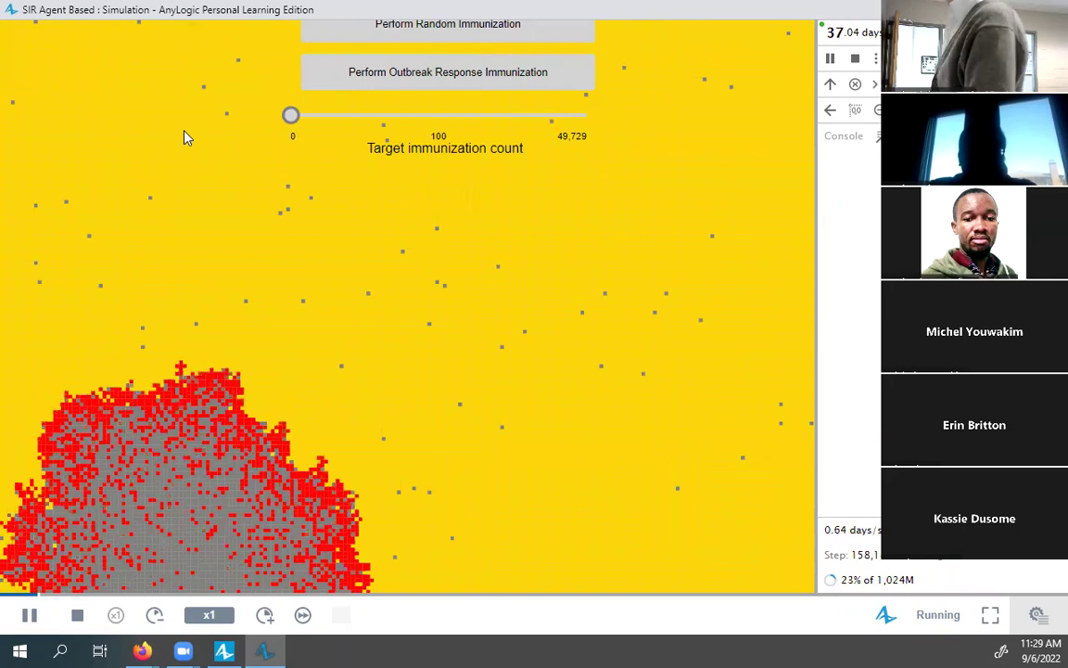
pyautogui.click(341, 36)
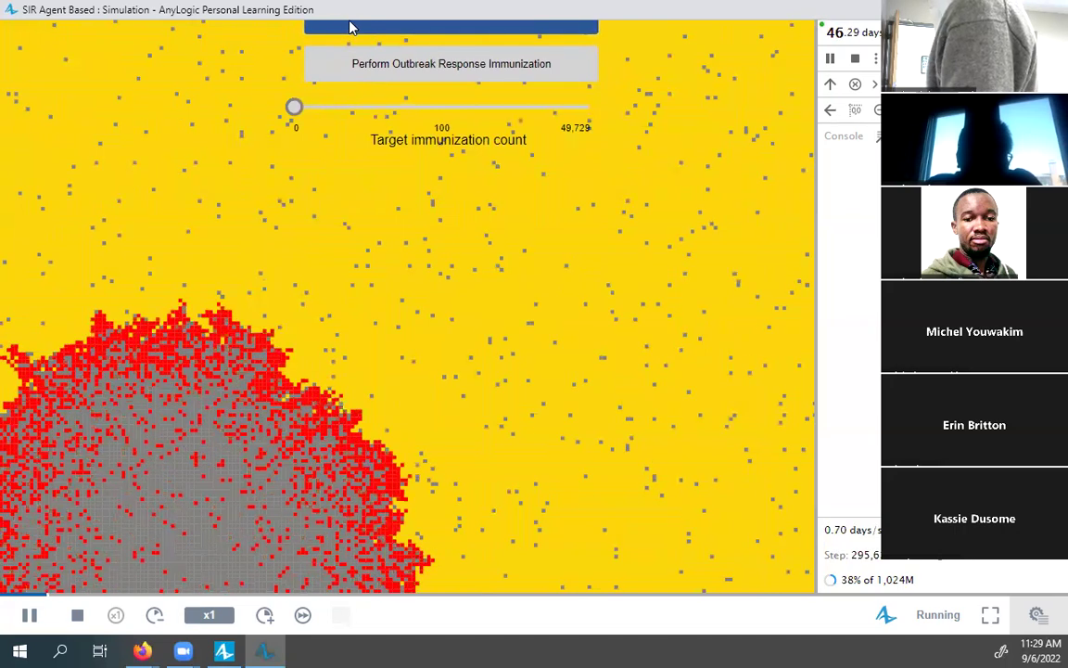
pyautogui.click(352, 24)
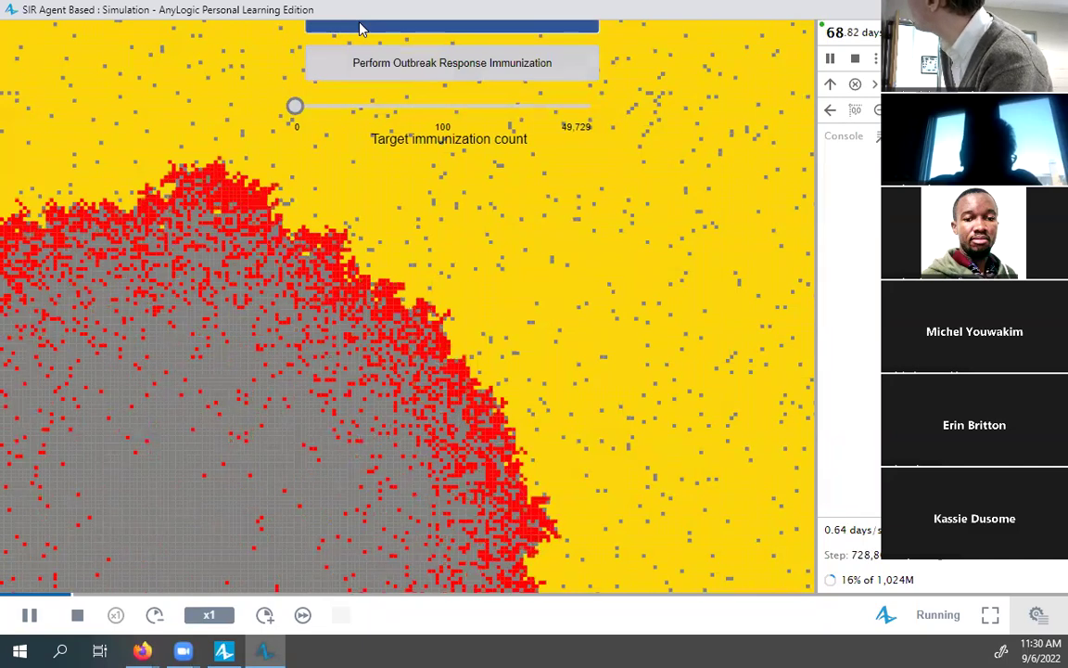
# Step: Restore the run window to its smaller size, stop the simulation and start a fresh run
pyautogui.doubleClick(365, 17)
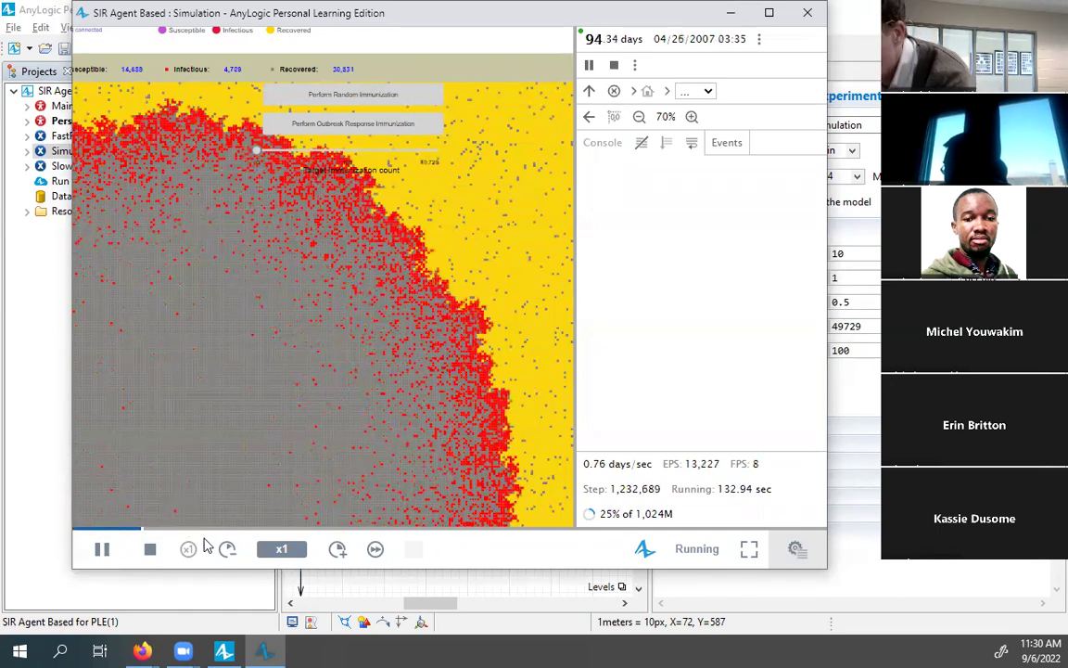
pyautogui.click(131, 555)
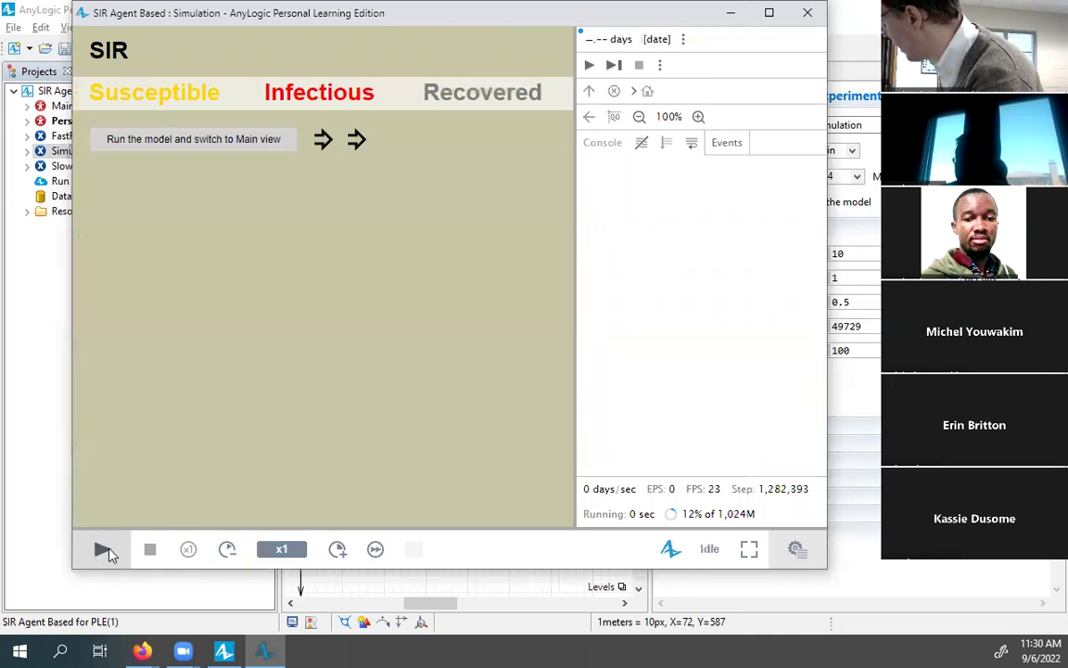
pyautogui.click(104, 551)
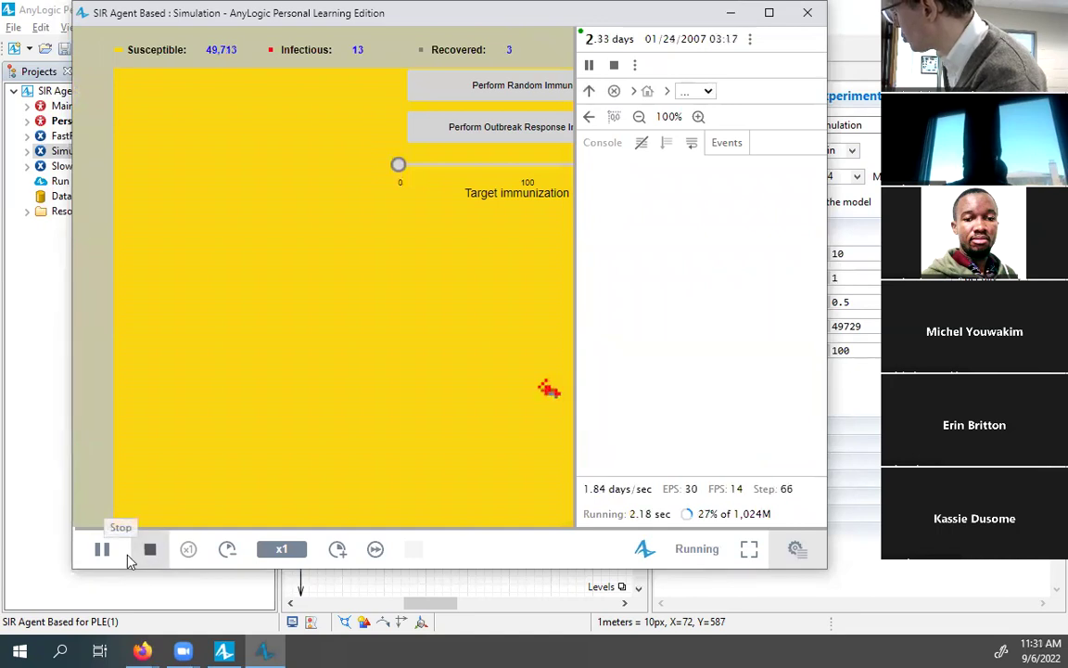
# Step: Perform repeated rounds of outbreak response immunization until the infectious cluster is fully ringed by immunized people
pyautogui.moveTo(384, 402); pyautogui.dragTo(268, 394)
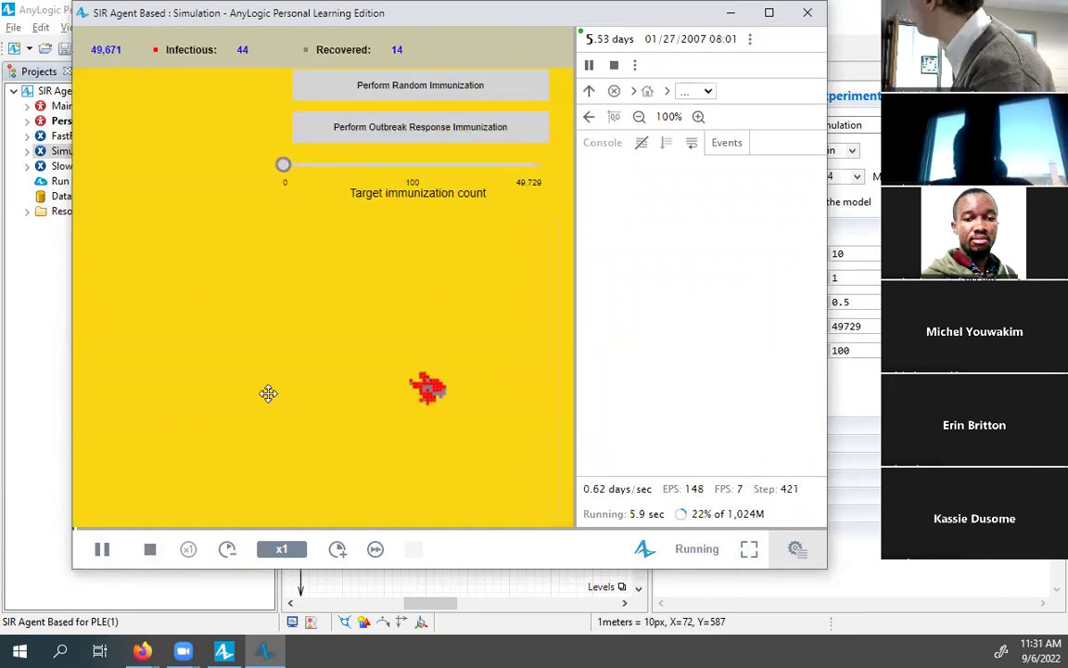
pyautogui.click(323, 138)
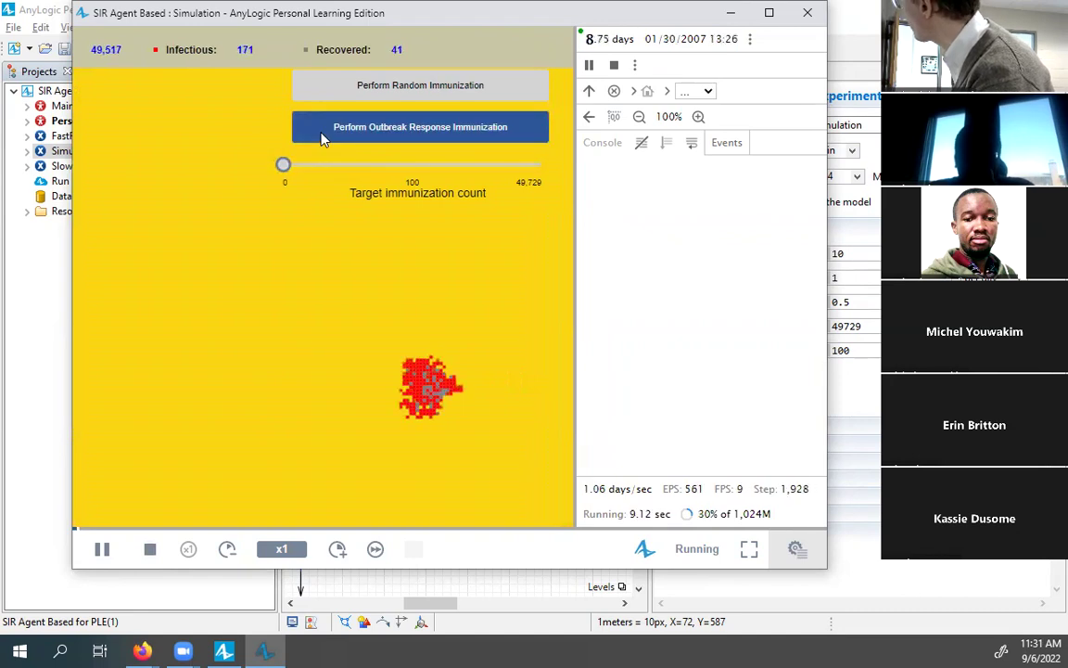
pyautogui.click(324, 138)
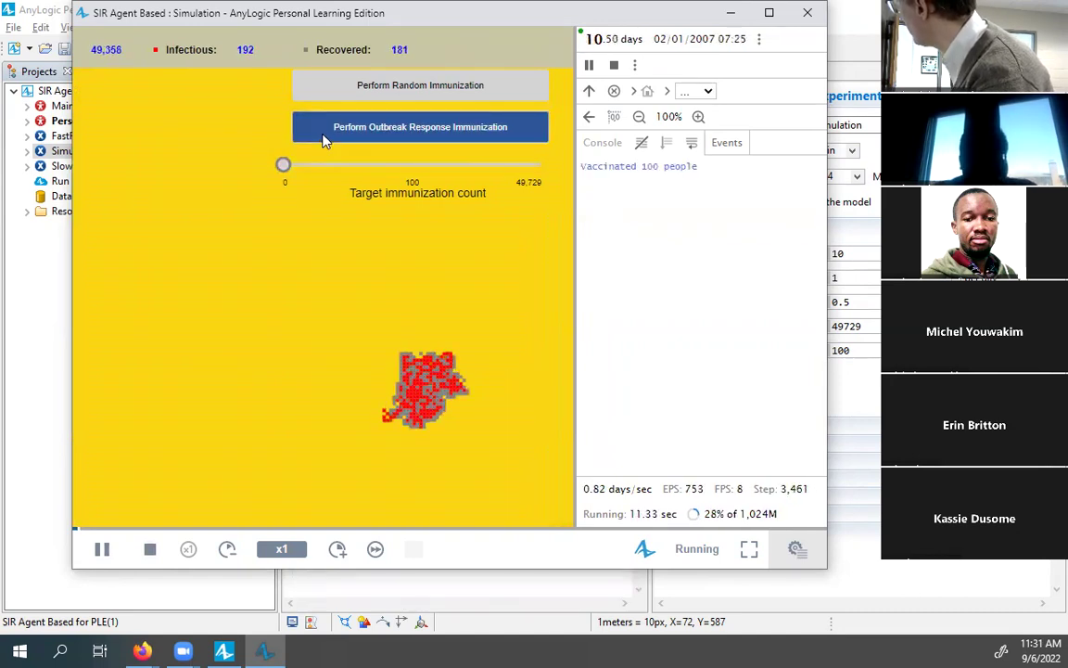
pyautogui.moveTo(128, 156); pyautogui.dragTo(137, 171)
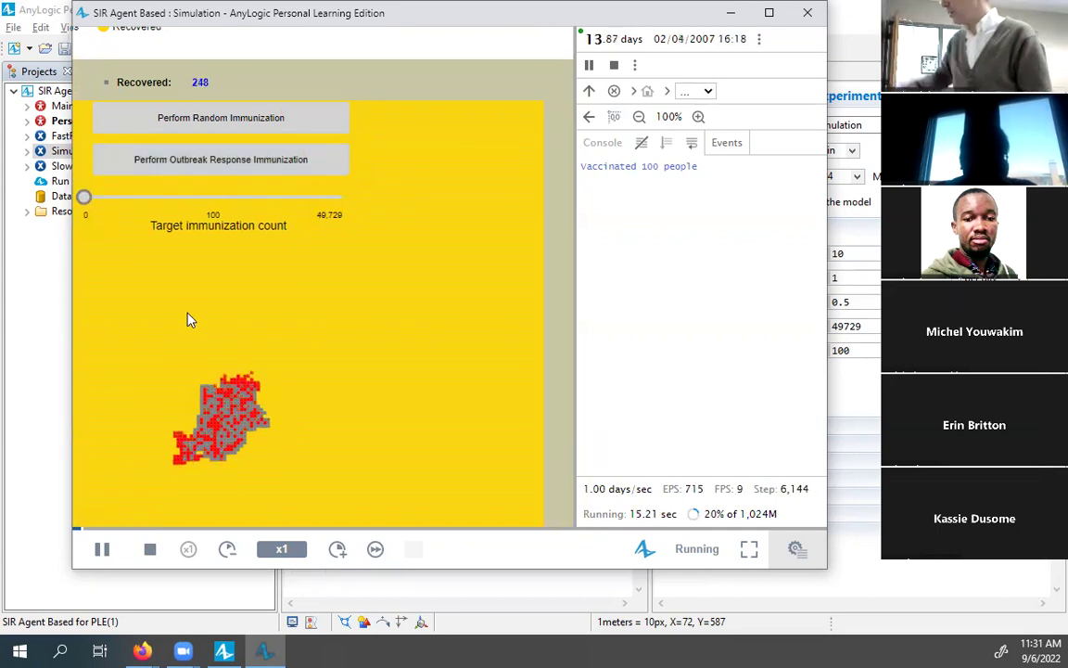
pyautogui.click(133, 160)
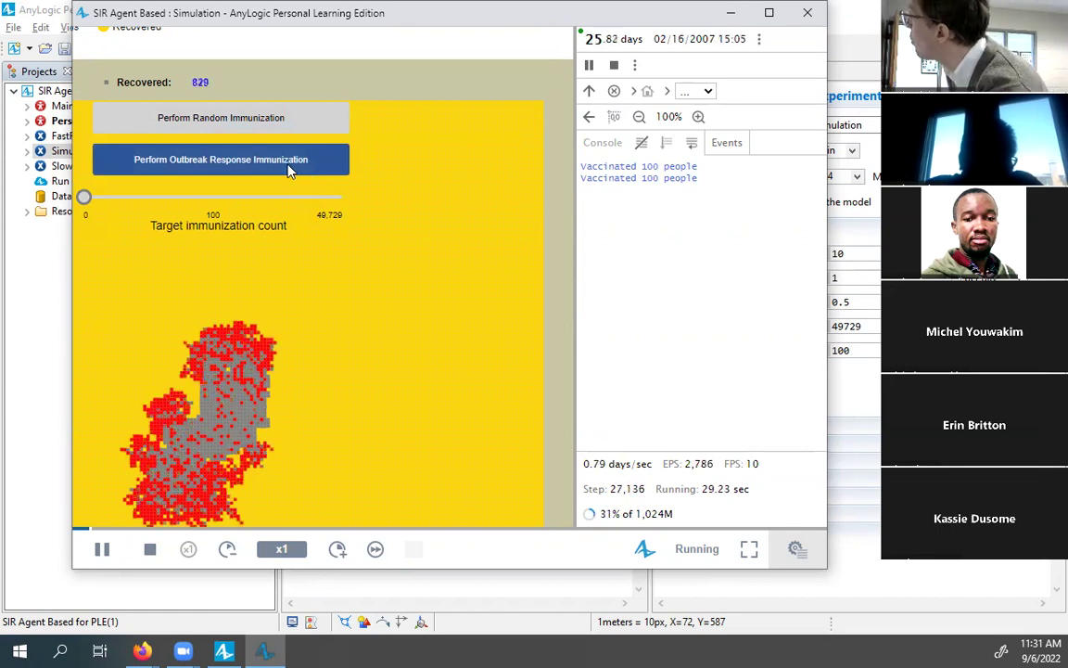
pyautogui.click(273, 156)
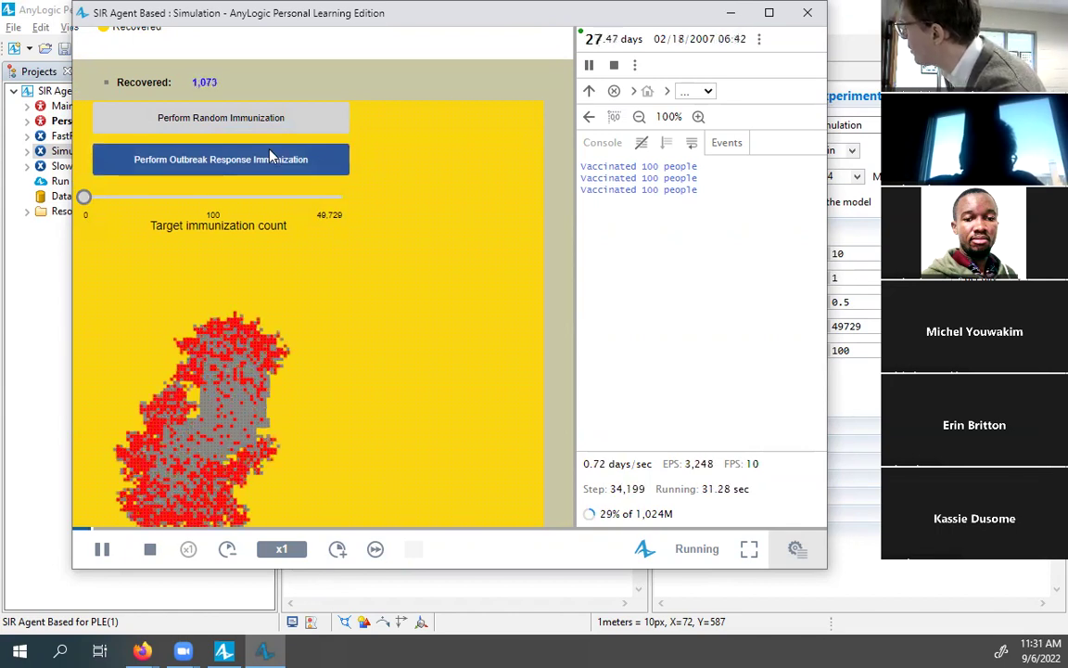
pyautogui.click(269, 154)
pyautogui.click(271, 151)
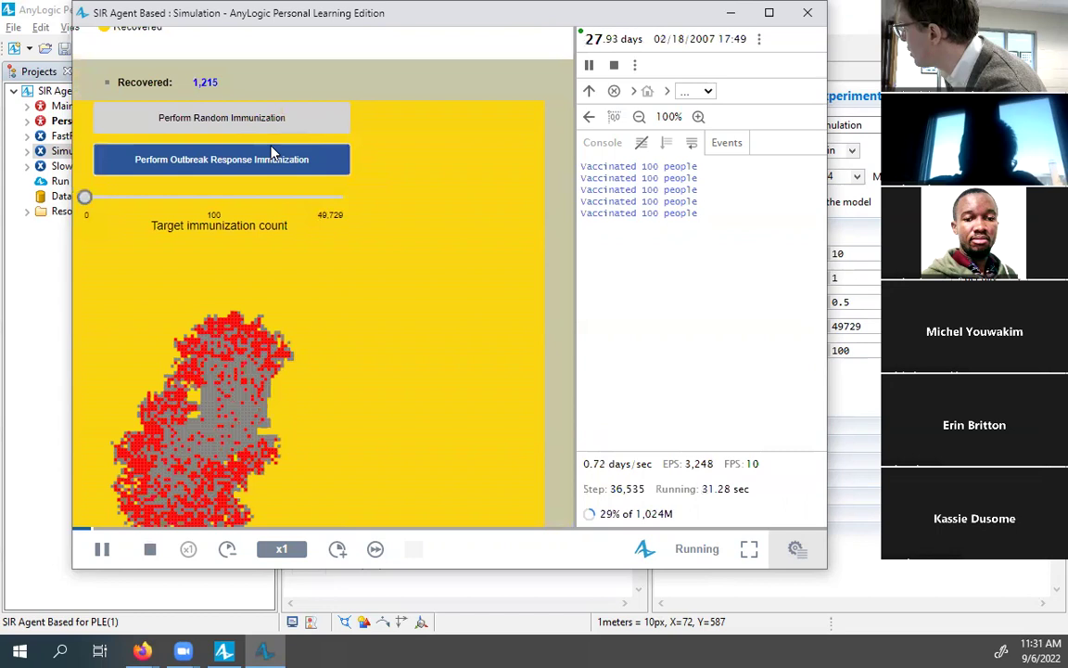
pyautogui.click(272, 153)
pyautogui.click(272, 153)
pyautogui.click(272, 153)
pyautogui.click(272, 153)
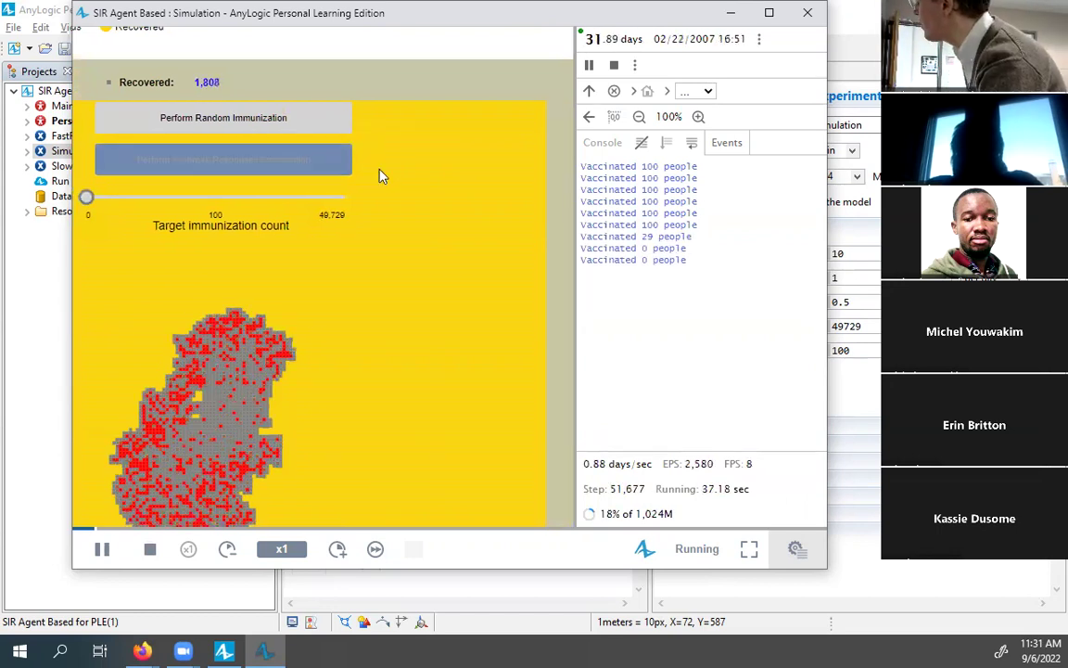
# Step: Observe the whole ringed cluster until the infection dies out, and restart the simulation from the beginning
pyautogui.scroll(-3, 369, 325)
pyautogui.scroll(1, 369, 362)
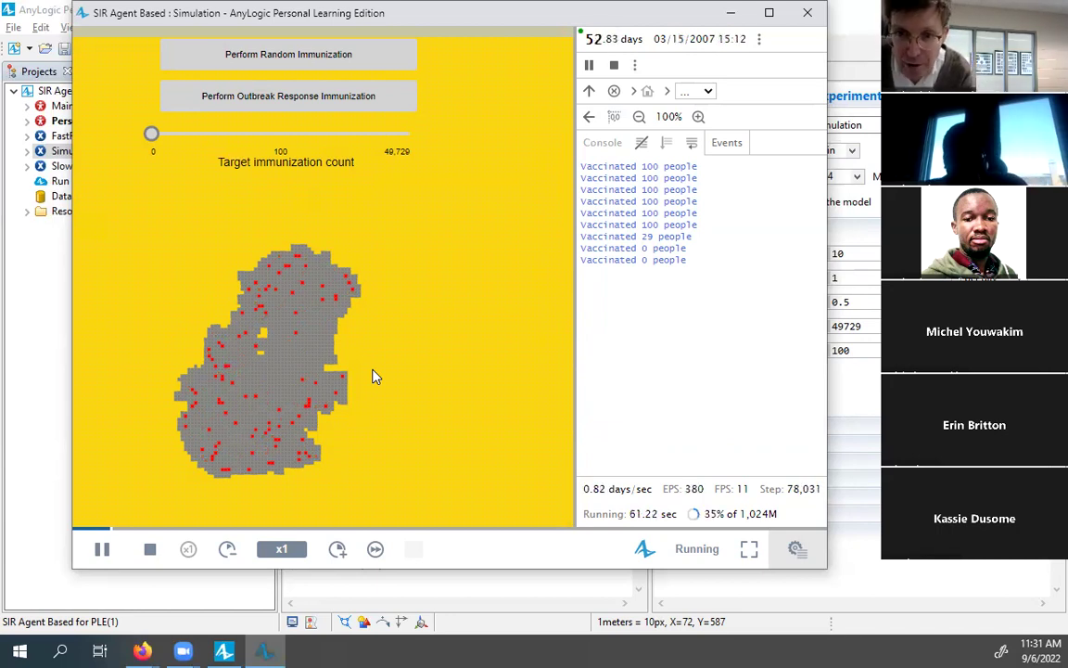
pyautogui.hotkey('alt', 'Tab')
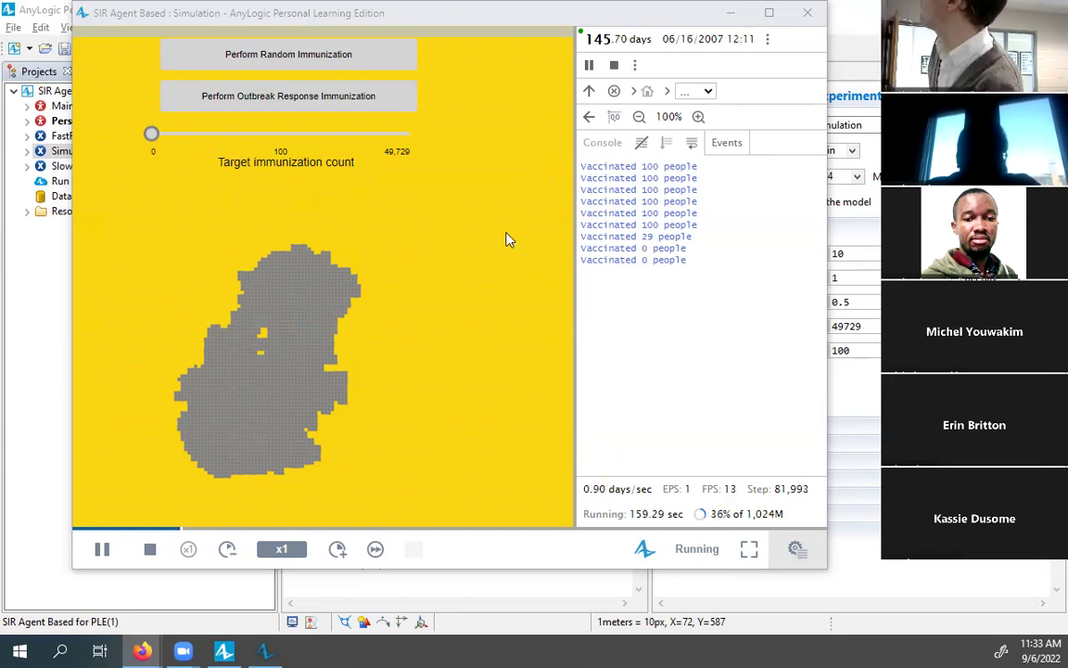
pyautogui.click(148, 548)
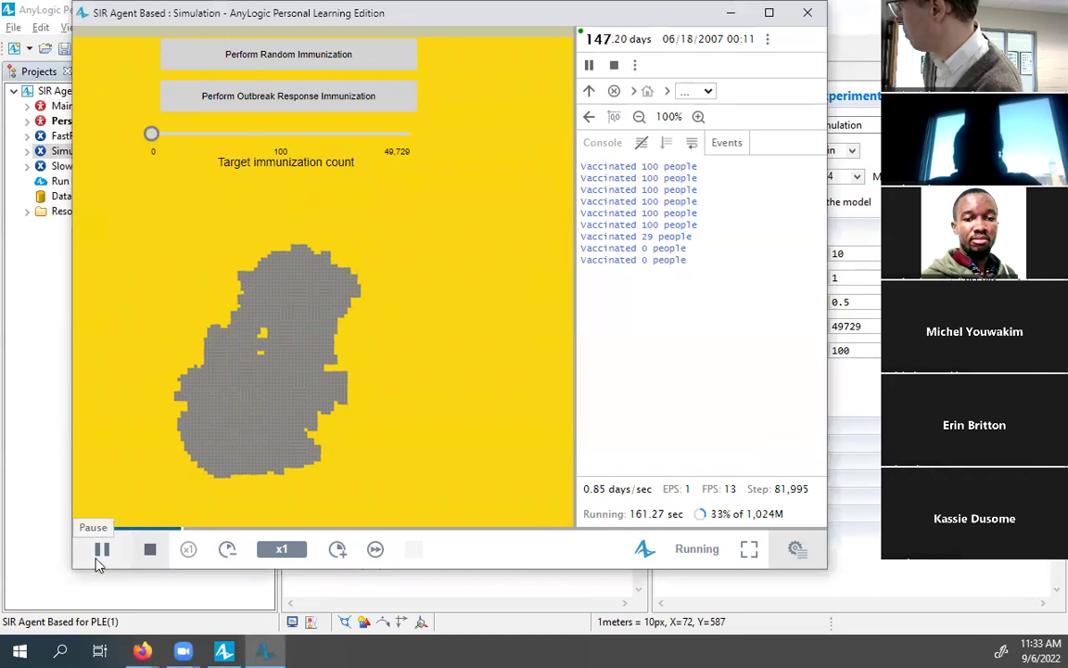
pyautogui.click(101, 549)
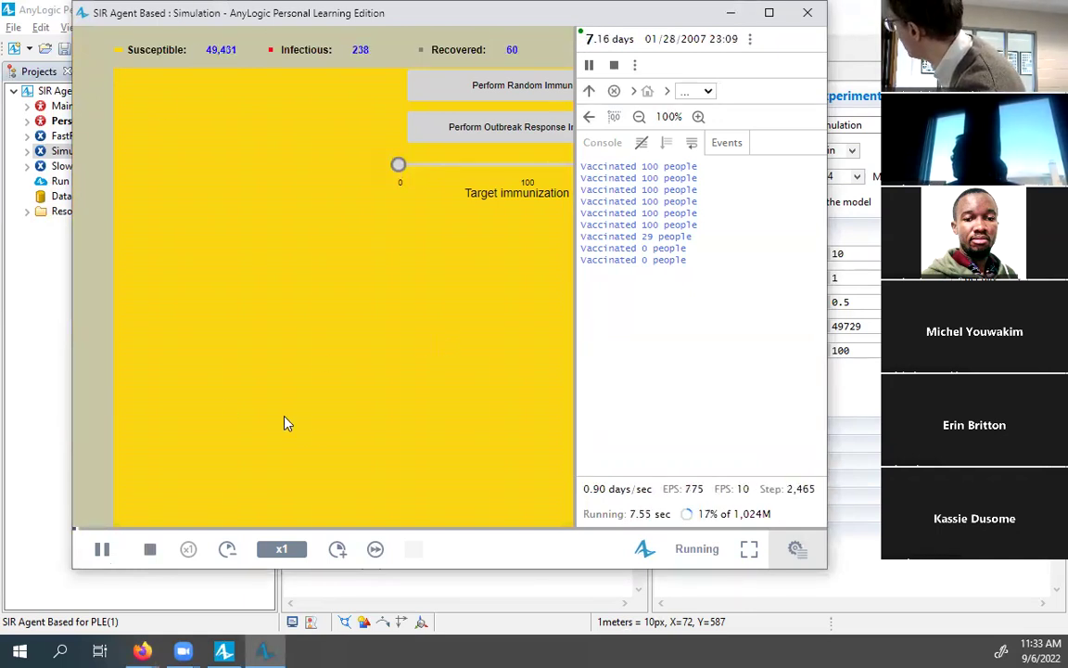
# Step: Speed the new run up to x50 without immunizing anyone and pause it at about day 88
pyautogui.moveTo(262, 355); pyautogui.dragTo(196, 293)
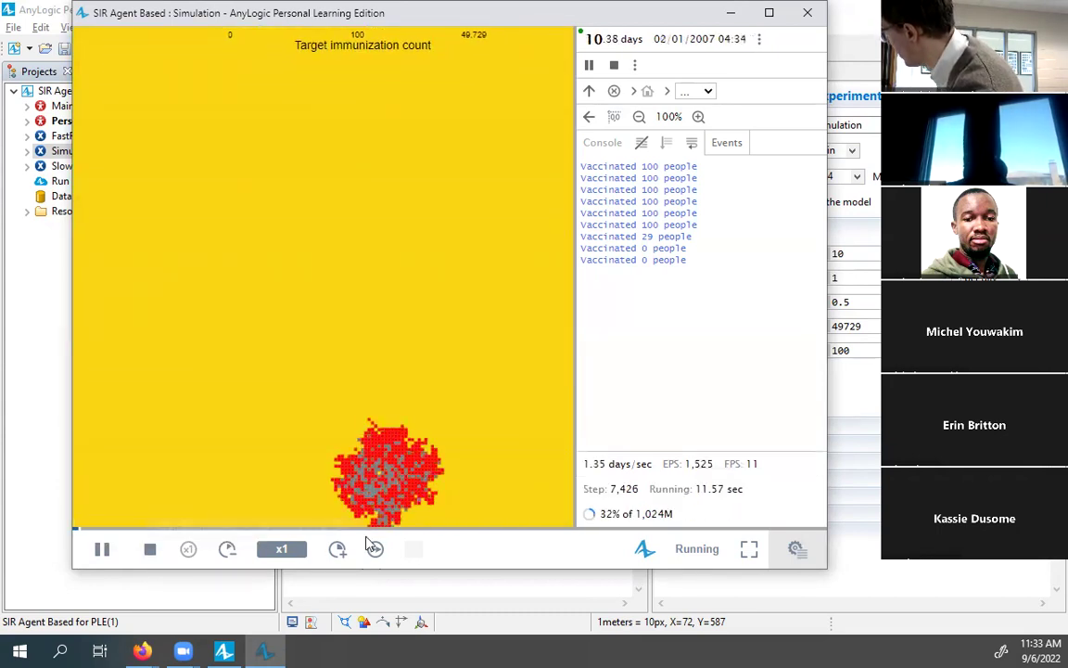
pyautogui.click(338, 548)
pyautogui.click(338, 548)
pyautogui.click(339, 548)
pyautogui.click(339, 548)
pyautogui.click(338, 548)
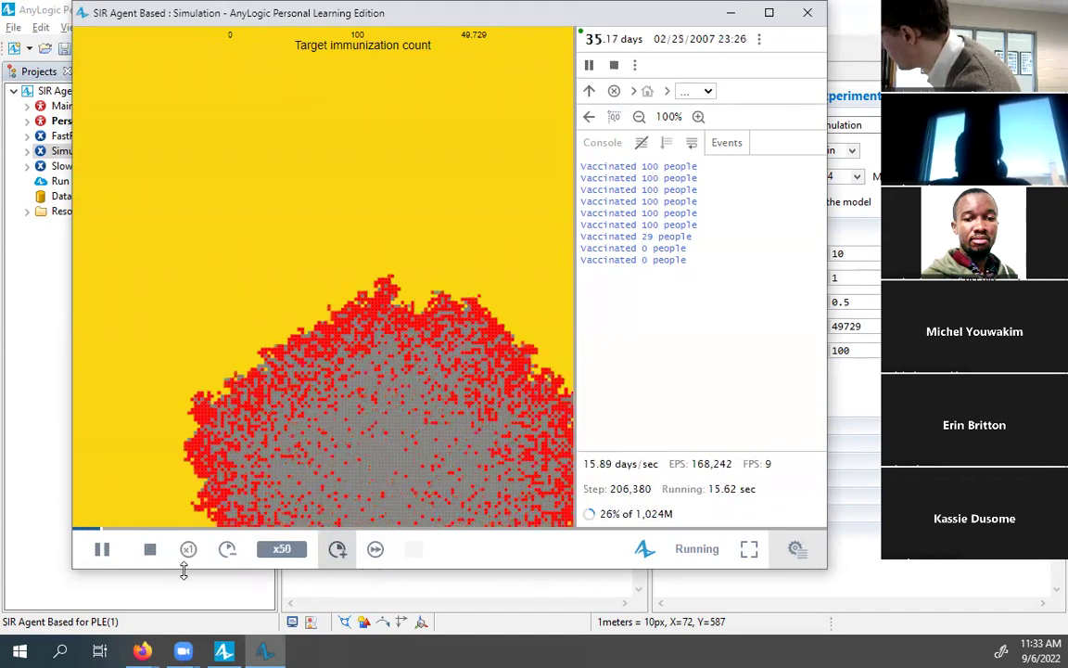
pyautogui.click(127, 556)
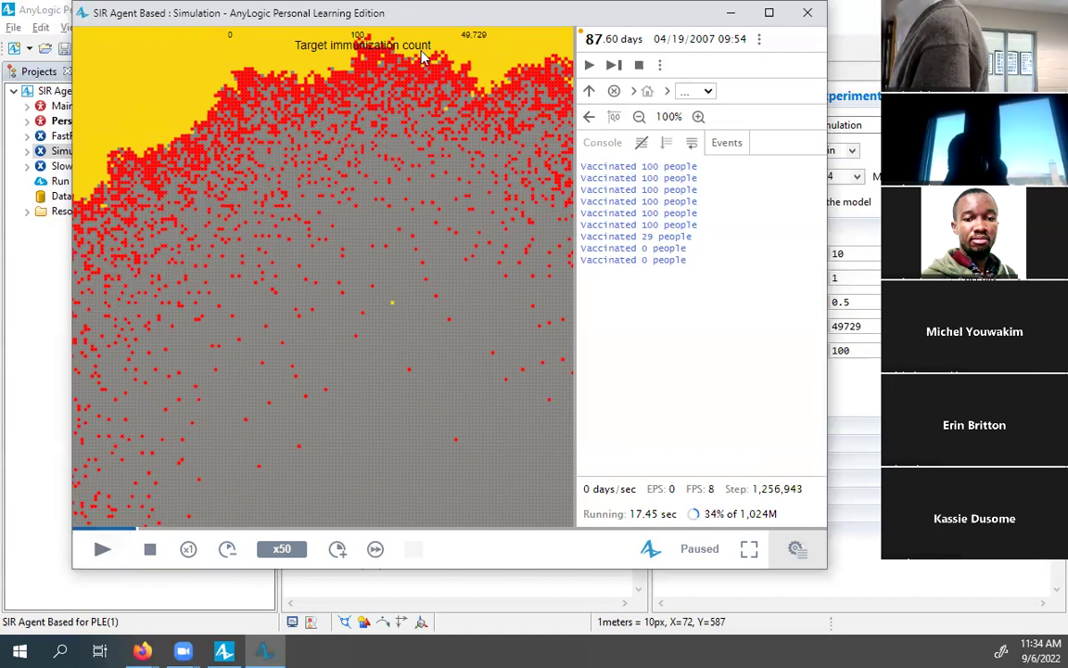
# Step: Perform five rounds of outbreak response immunization on the large outbreak while the model is paused
pyautogui.scroll(5, 348, 346)
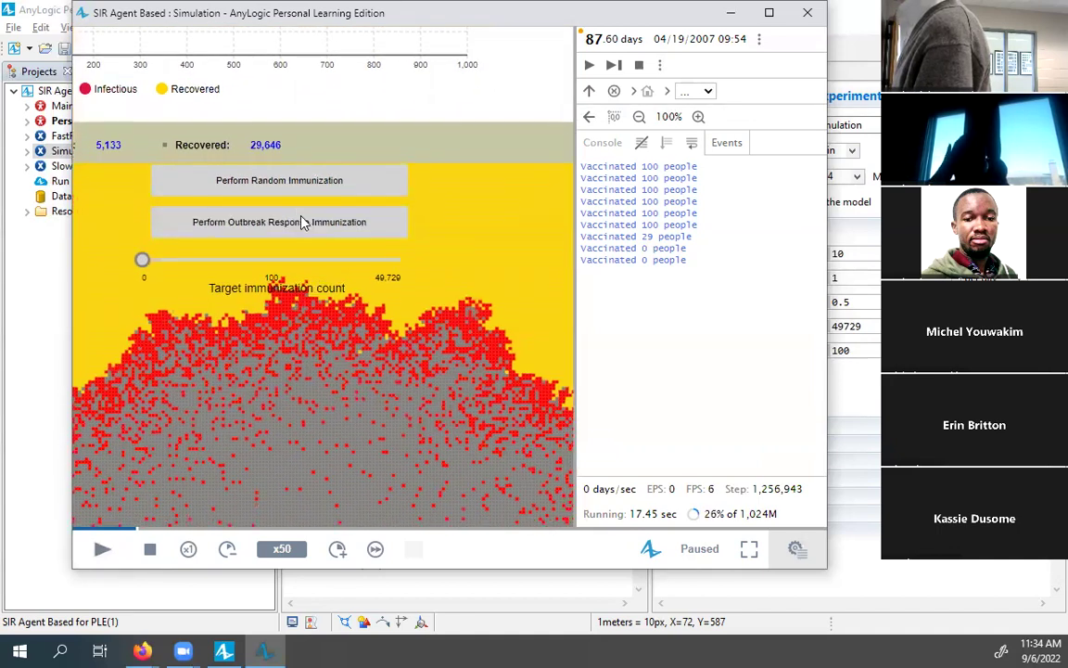
pyautogui.click(302, 227)
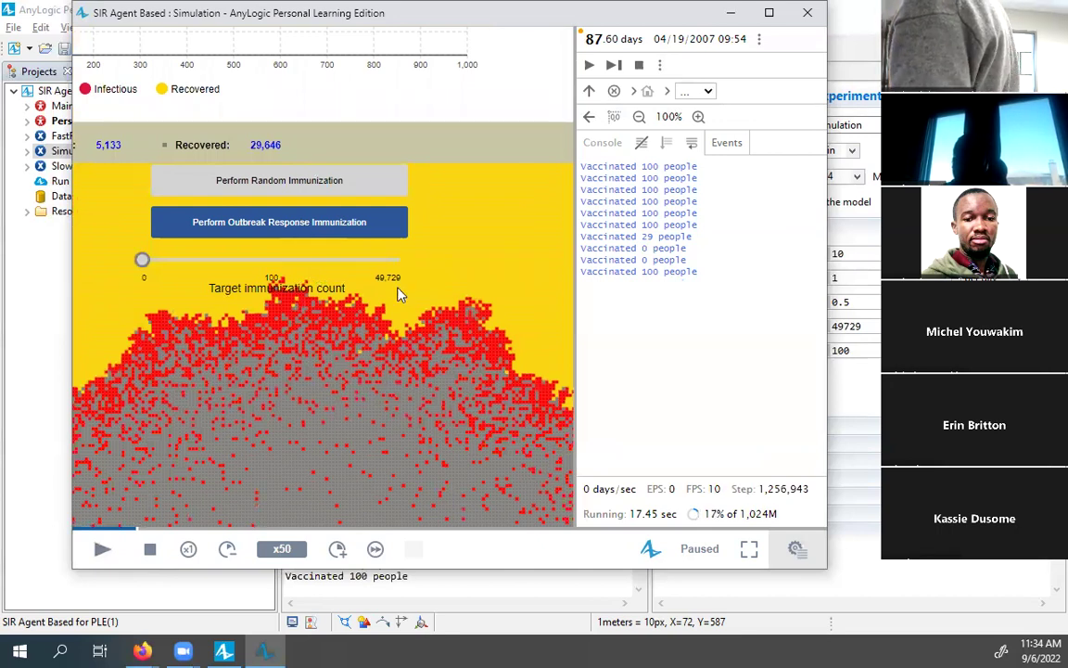
pyautogui.click(329, 226)
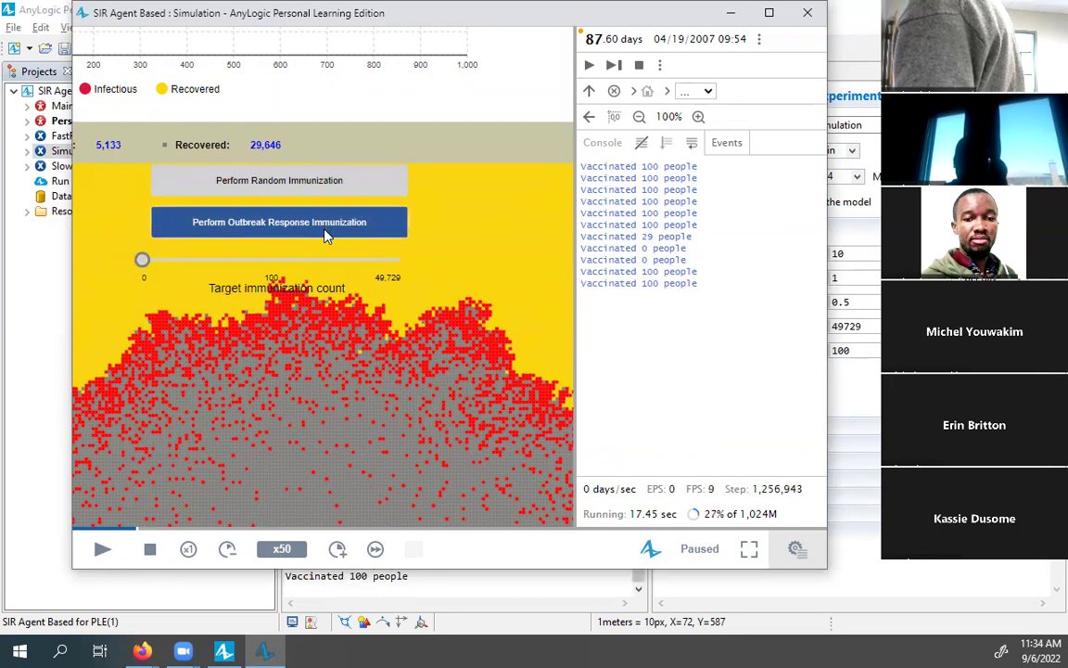
pyautogui.click(326, 232)
pyautogui.click(327, 231)
pyautogui.click(326, 231)
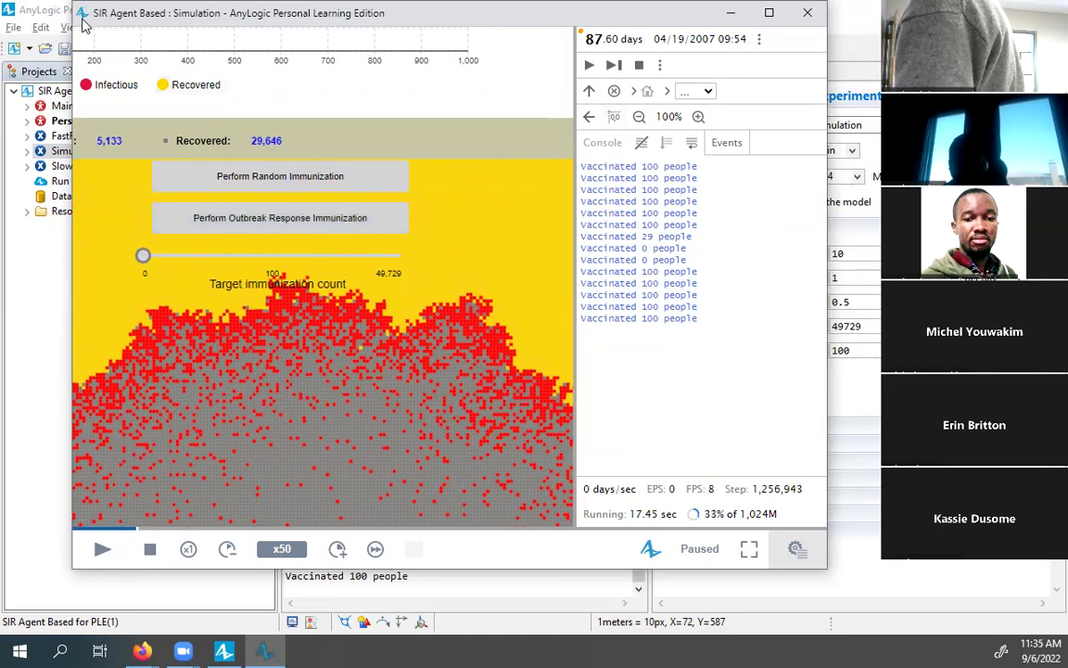
# Step: Close the paused Simulation run and return to the model editor
pyautogui.moveTo(86, 14); pyautogui.dragTo(85, 18)
pyautogui.scroll(2, 144, 153)
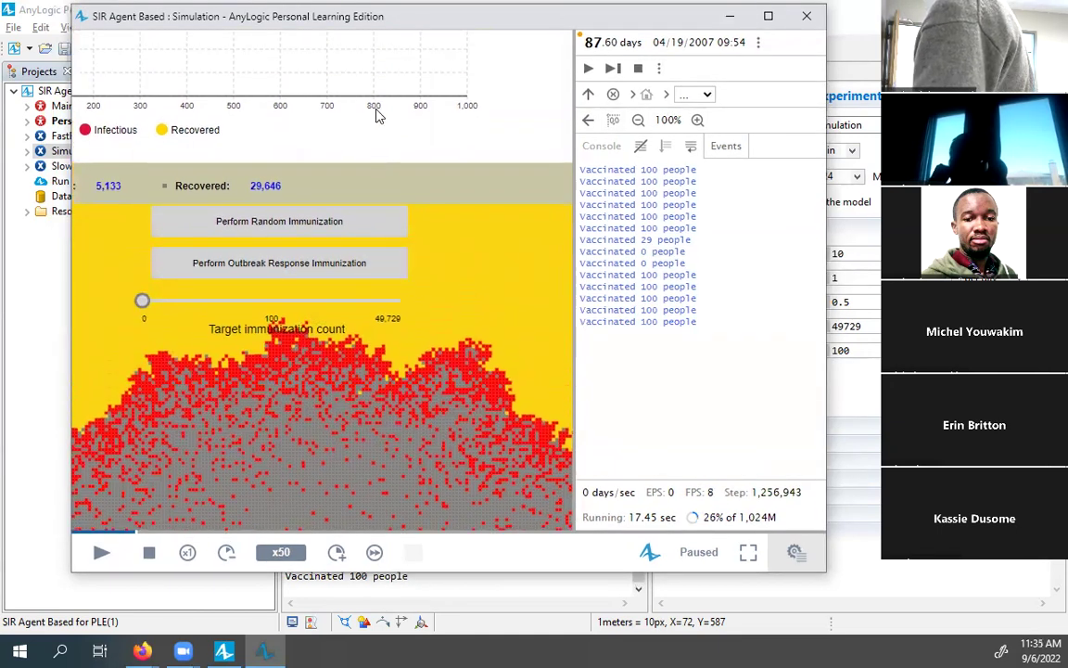
pyautogui.click(805, 14)
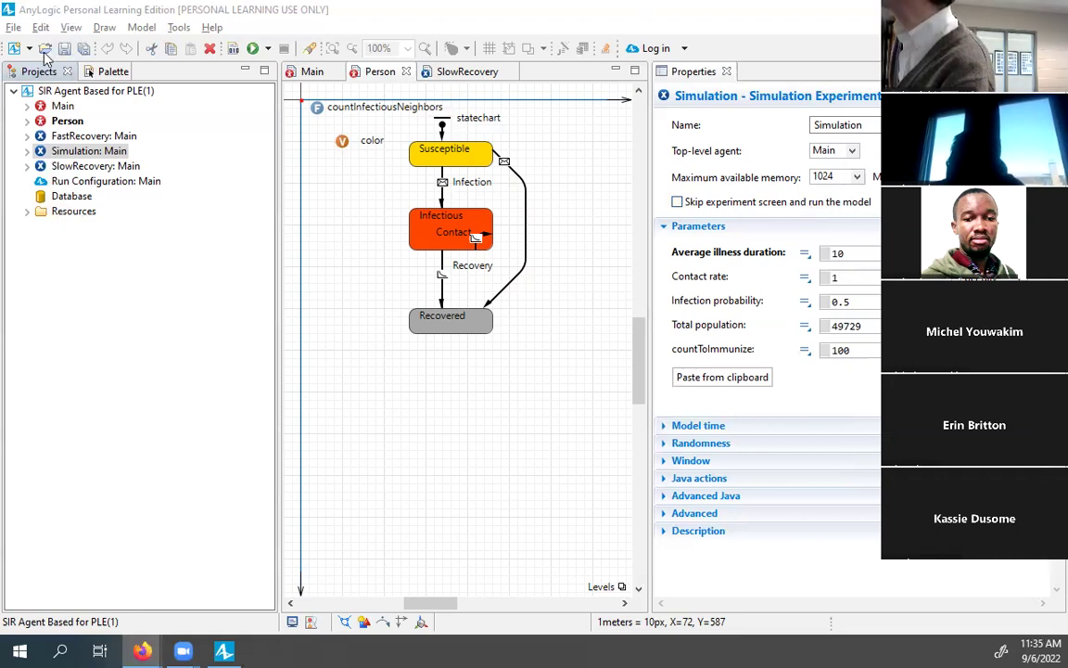
# Step: Compare the parameter settings of the FastRecovery, Simulation and SlowRecovery experiments and look over the Main and Person agent types
pyautogui.click(70, 137)
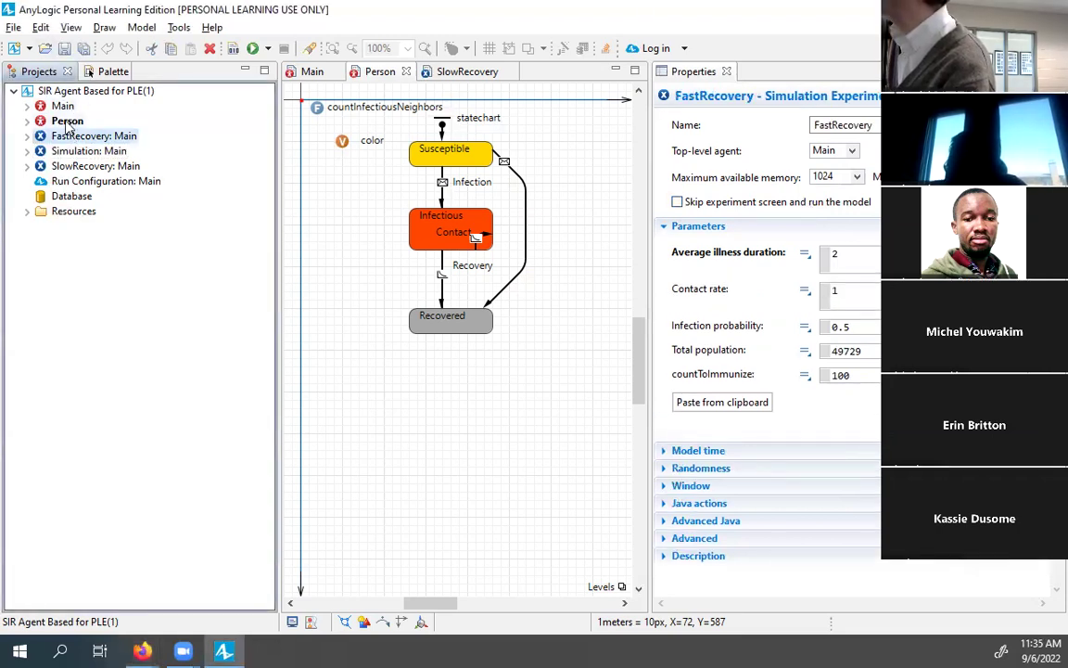
pyautogui.click(72, 122)
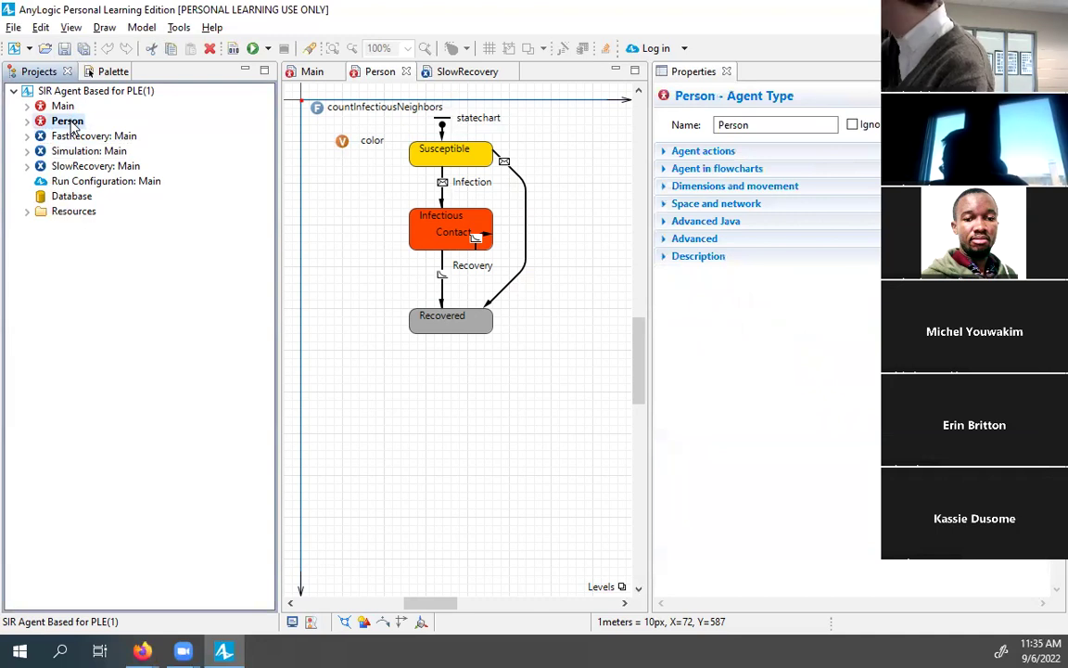
pyautogui.doubleClick(62, 107)
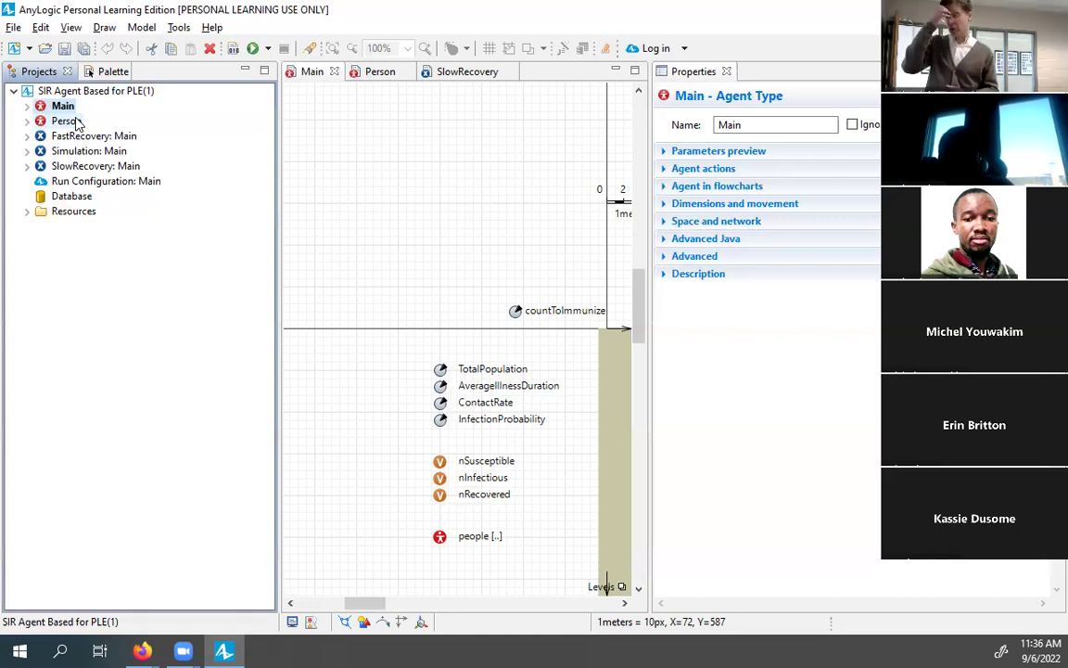
pyautogui.click(70, 122)
pyautogui.click(76, 149)
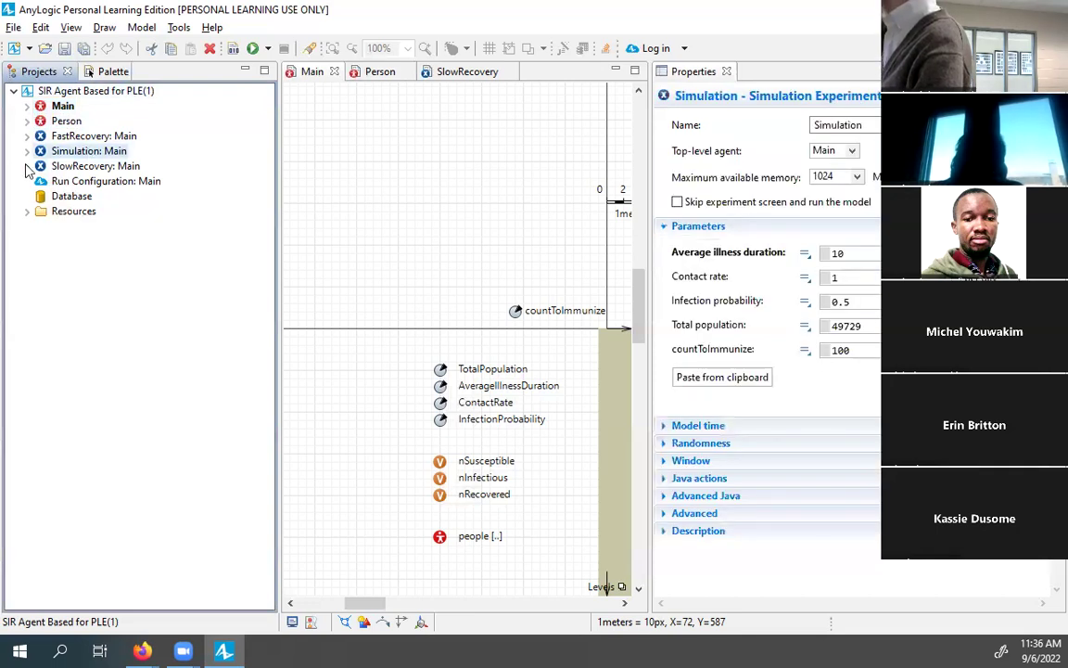
pyautogui.click(74, 136)
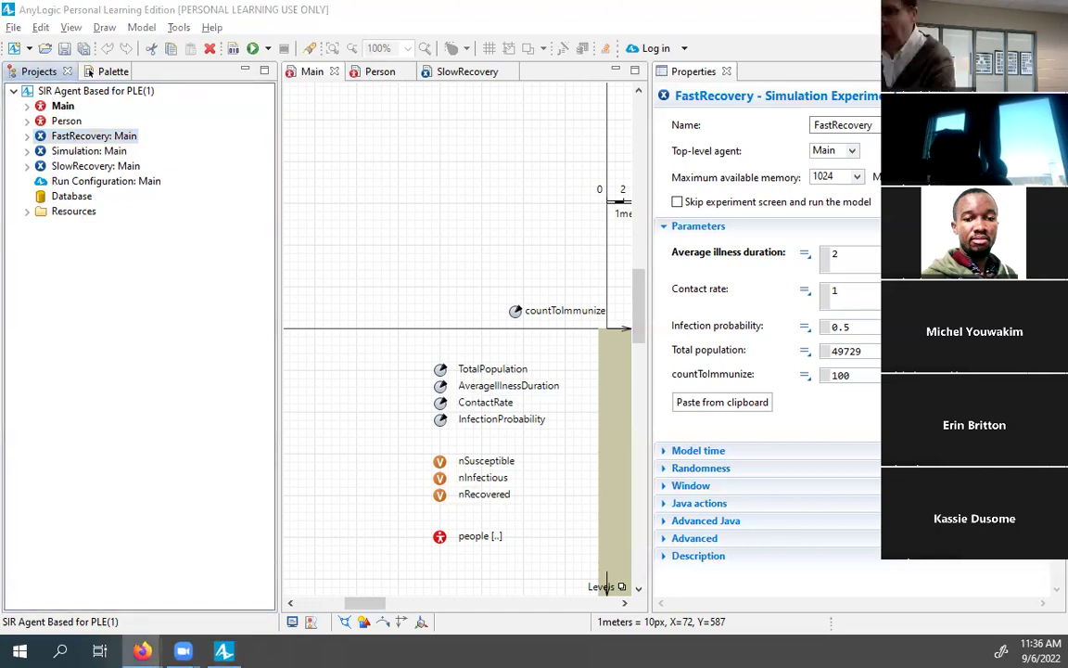
pyautogui.click(120, 150)
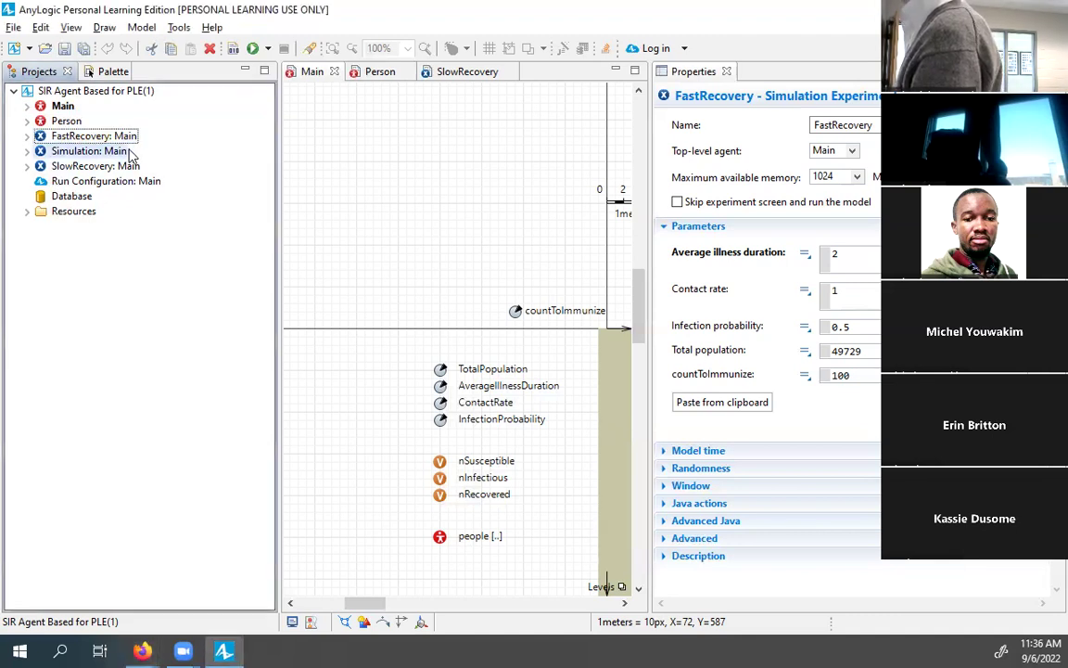
pyautogui.click(90, 166)
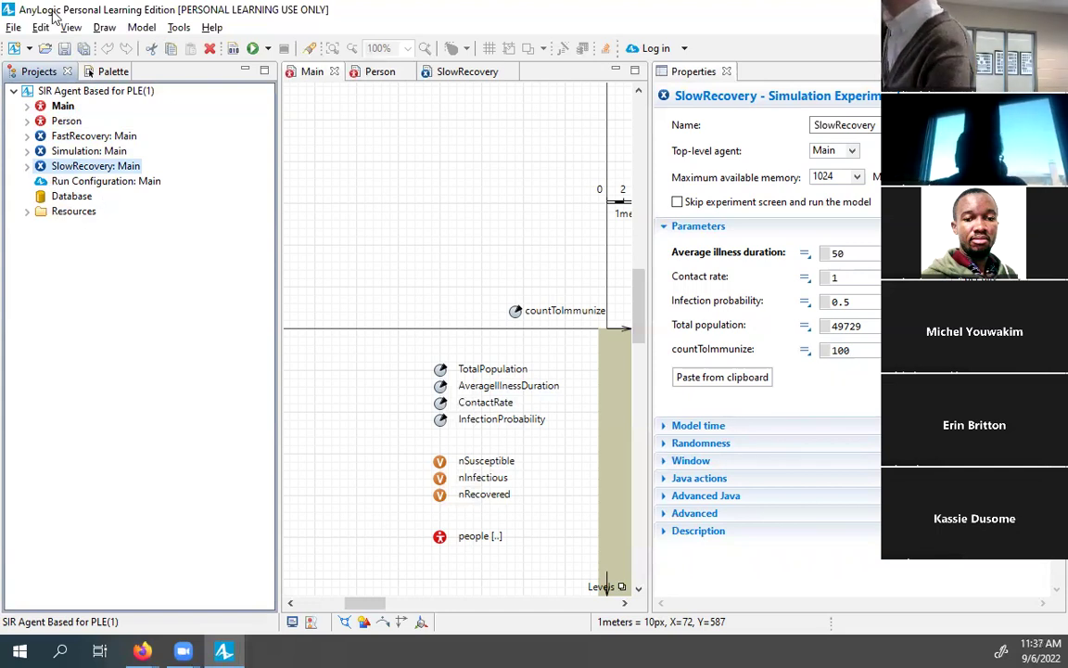
# Step: Open the Person agent's statechart and examine the properties of the Contact transition inside the Infectious state
pyautogui.doubleClick(70, 121)
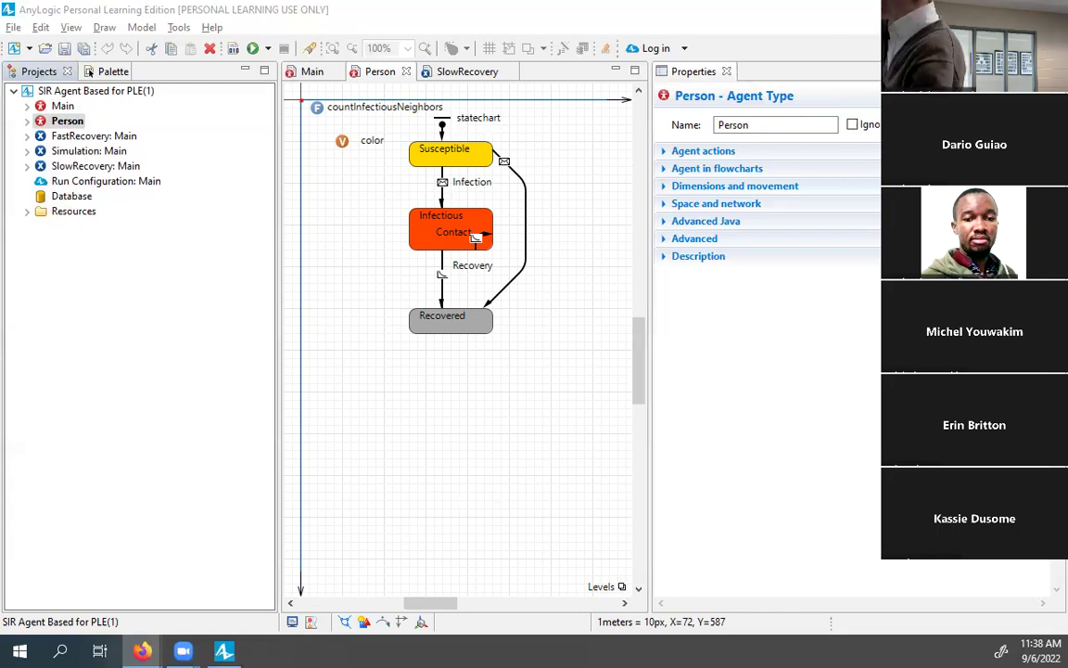
pyautogui.click(475, 238)
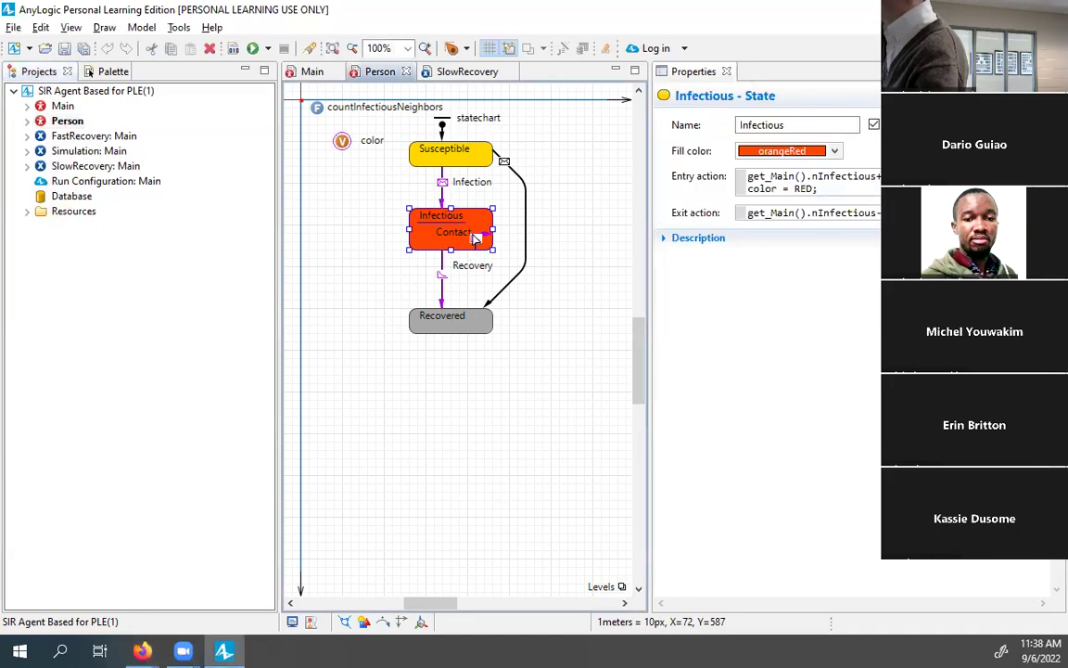
pyautogui.click(475, 236)
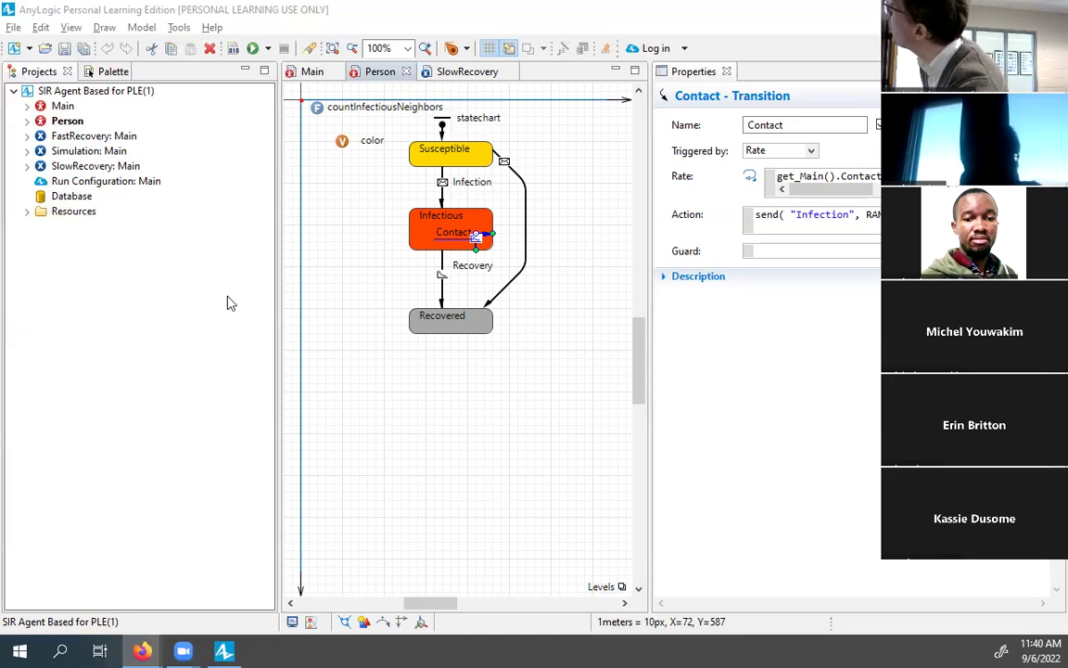
# Step: Add a statechart transition from the Recovered state back to Susceptible, bent outward to go around the Infectious state
pyautogui.click(100, 72)
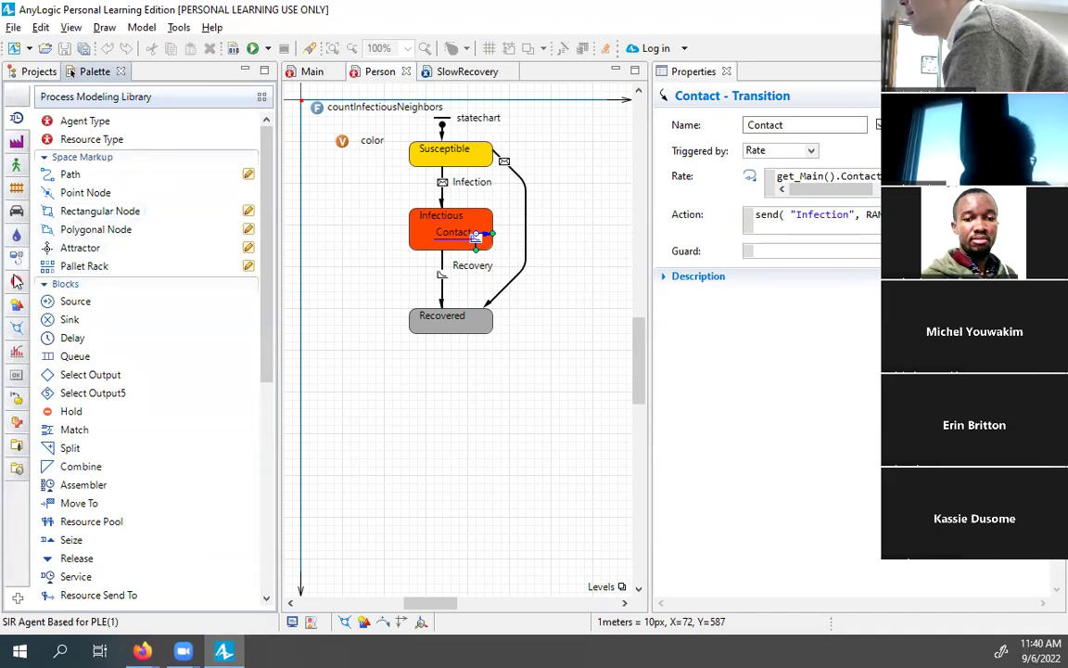
pyautogui.click(17, 283)
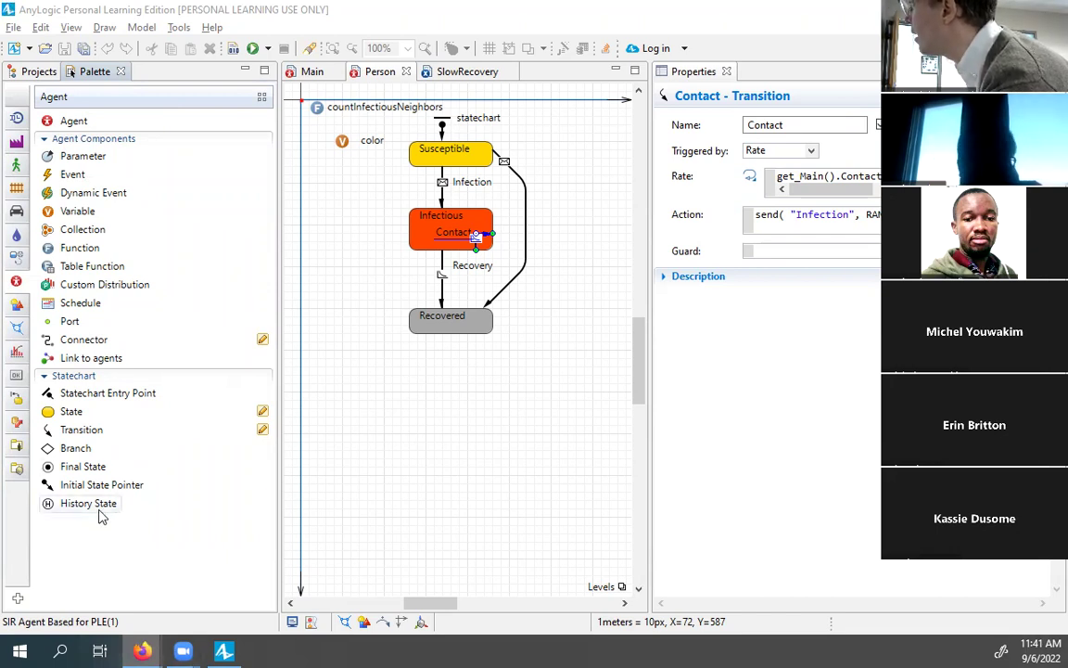
pyautogui.moveTo(61, 434); pyautogui.dragTo(409, 339)
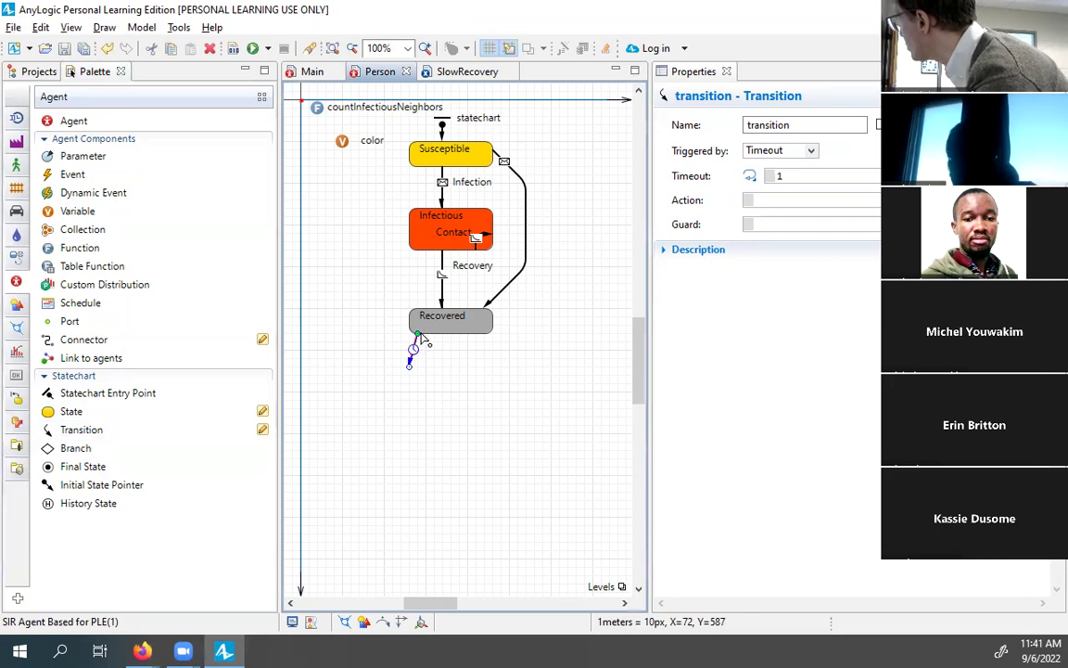
pyautogui.moveTo(416, 335); pyautogui.dragTo(422, 161)
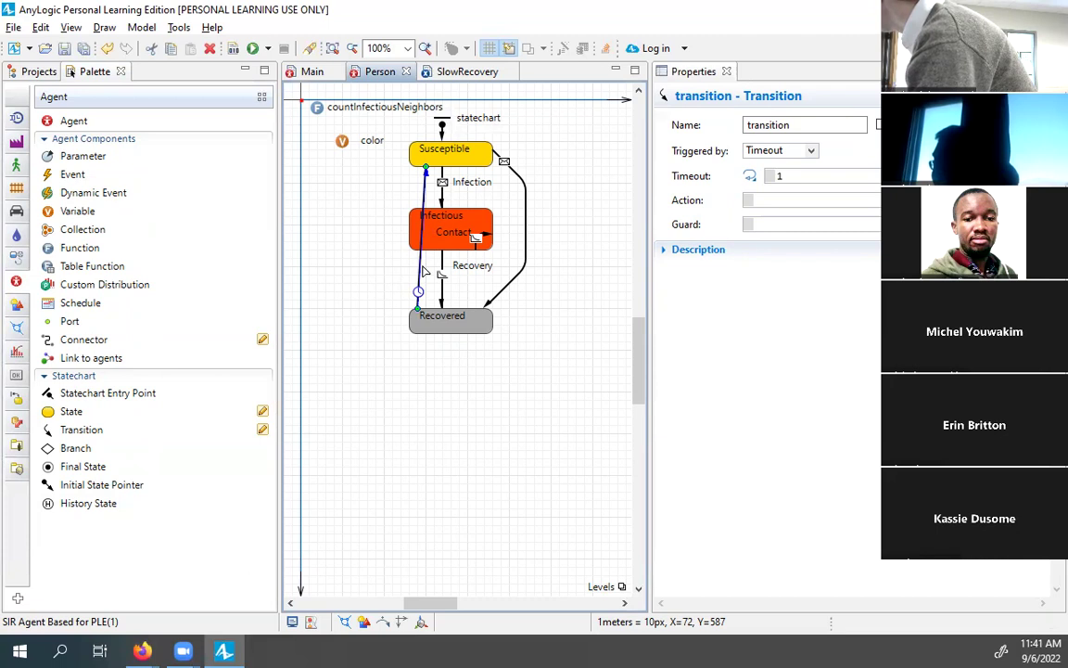
pyautogui.moveTo(419, 268); pyautogui.dragTo(360, 241)
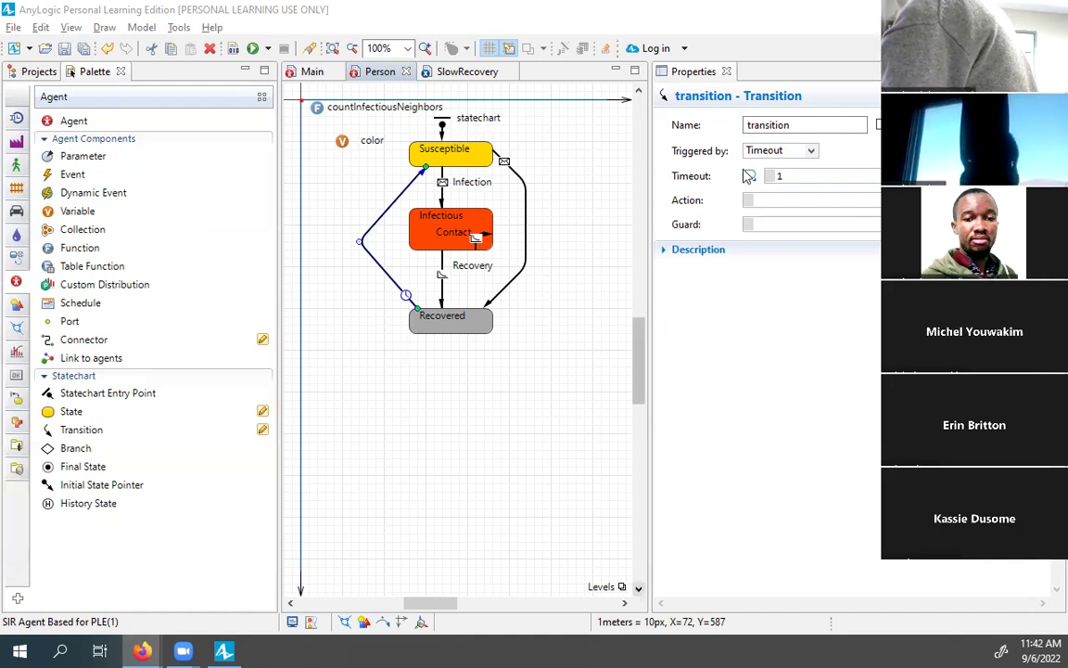
# Step: Make the Recovered-to-Susceptible transition rate-triggered with a rate of 1.0/150.0
pyautogui.click(779, 150)
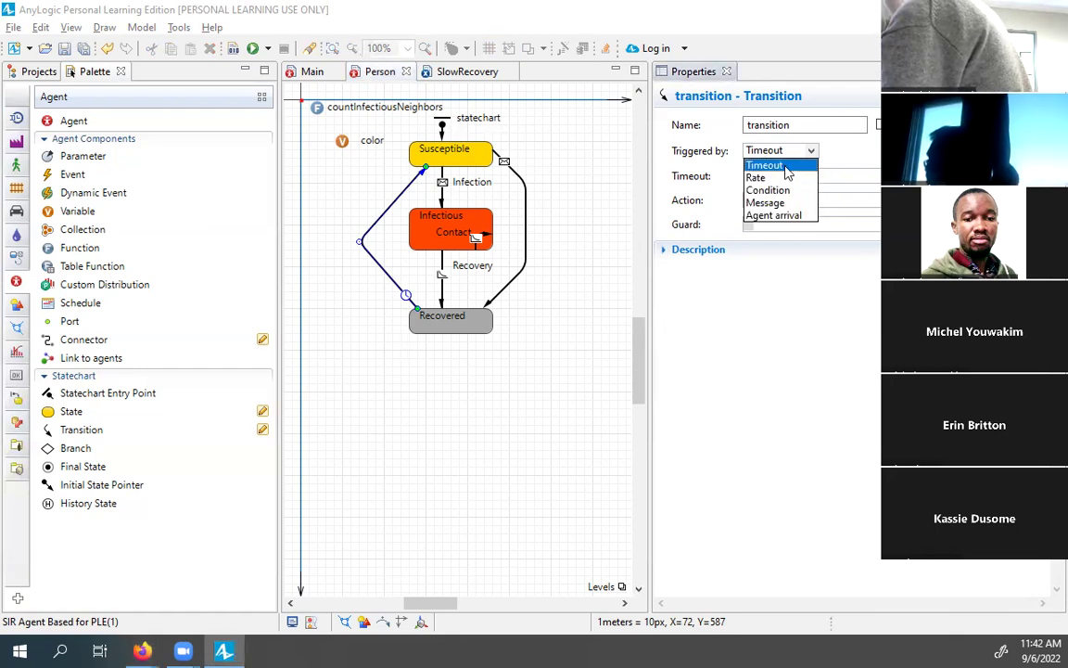
pyautogui.click(784, 177)
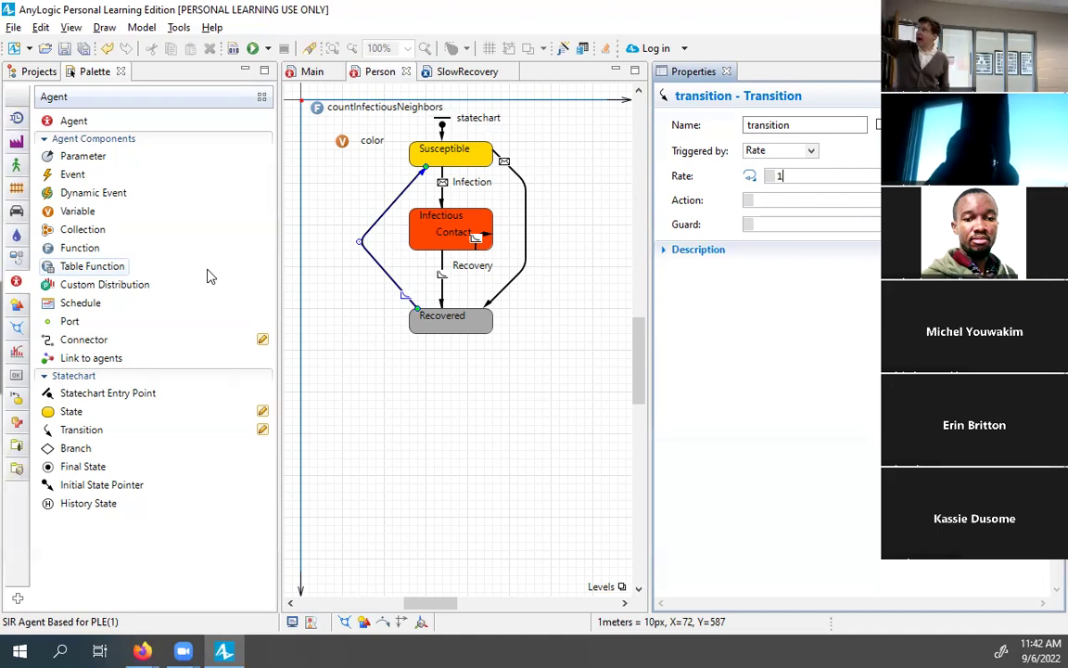
pyautogui.press('Return')
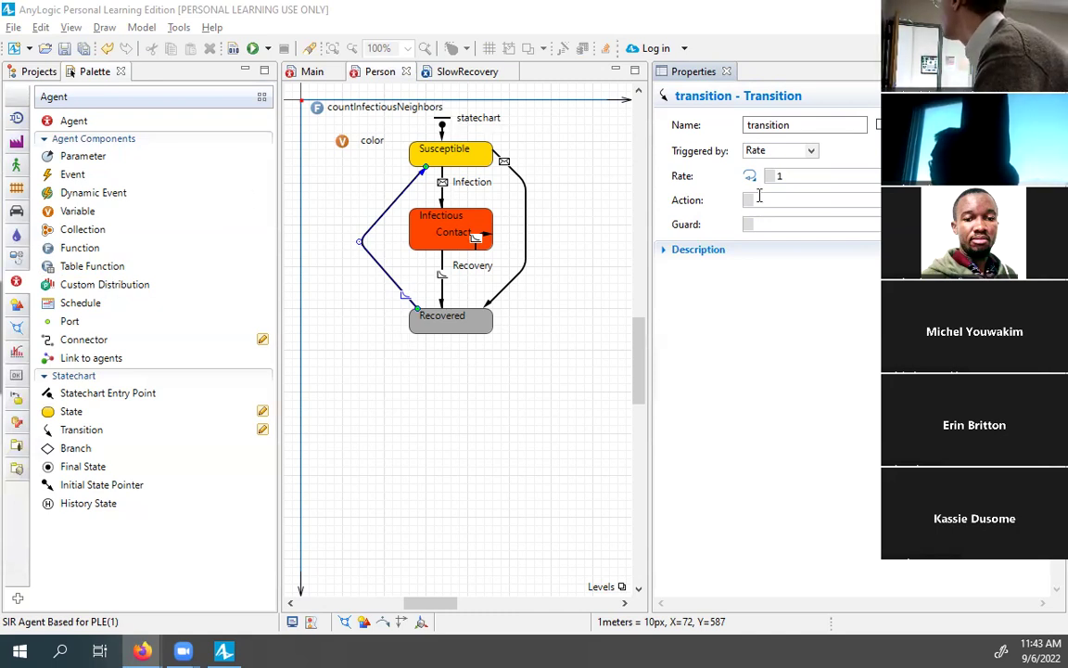
pyautogui.click(801, 176)
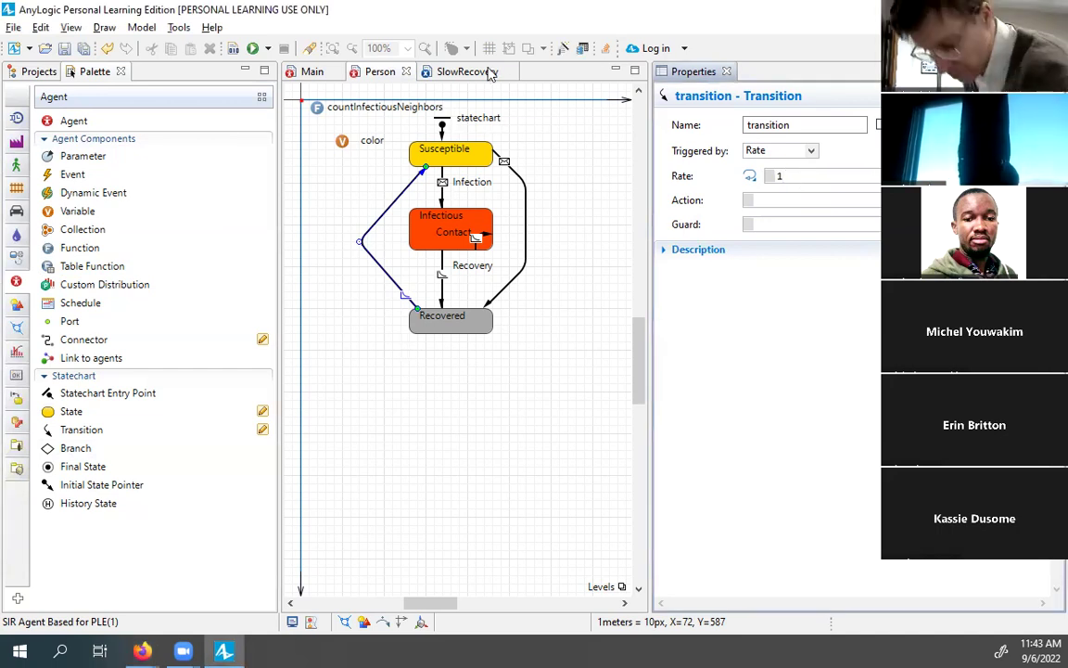
pyautogui.write('.0')
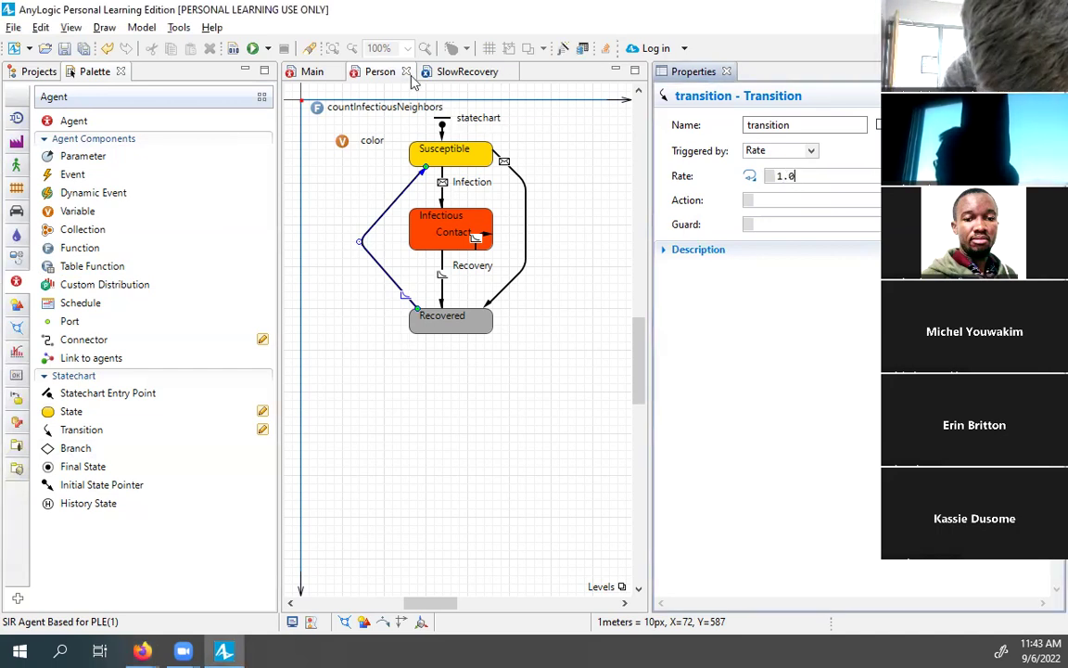
pyautogui.write('/15')
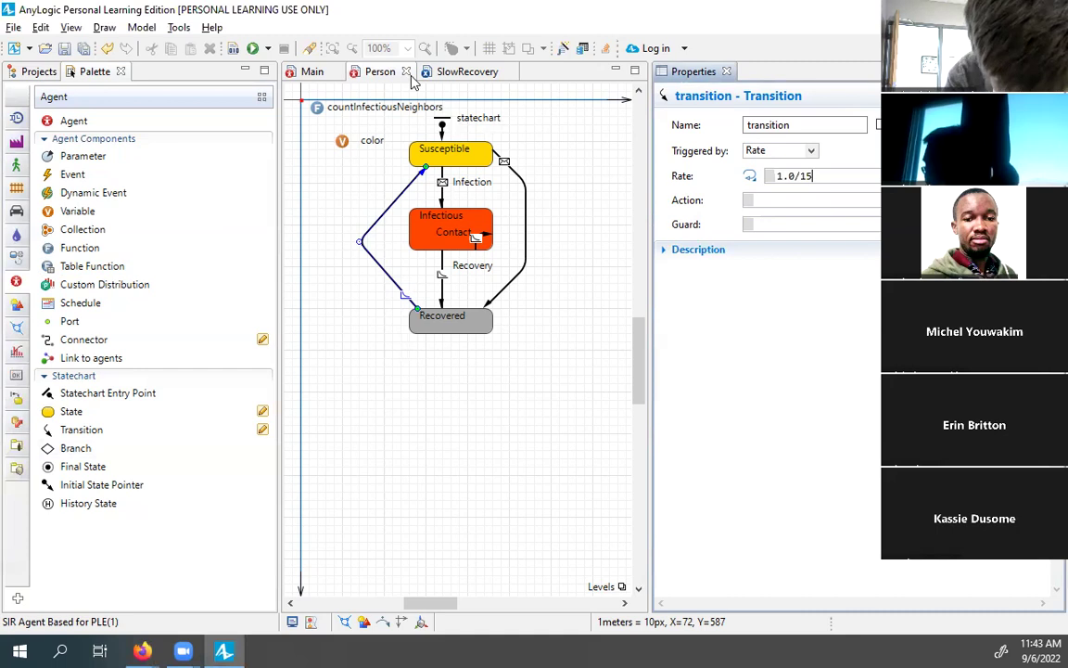
pyautogui.write('0.0')
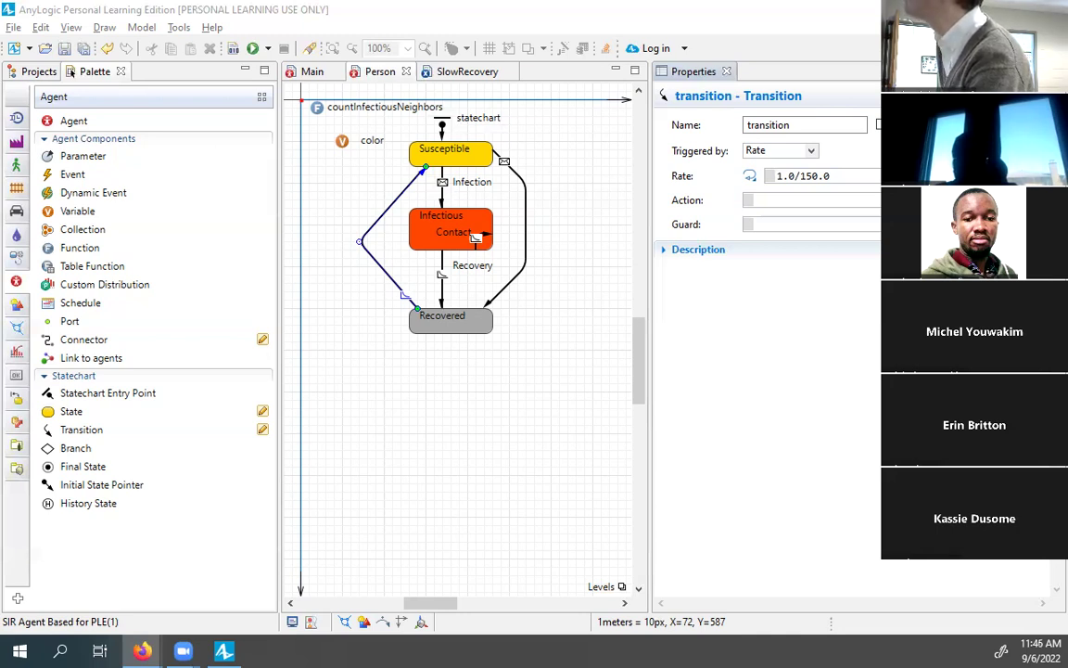
# Step: Run the Simulation experiment with the new transition, start the model and maximize its window
pyautogui.click(23, 74)
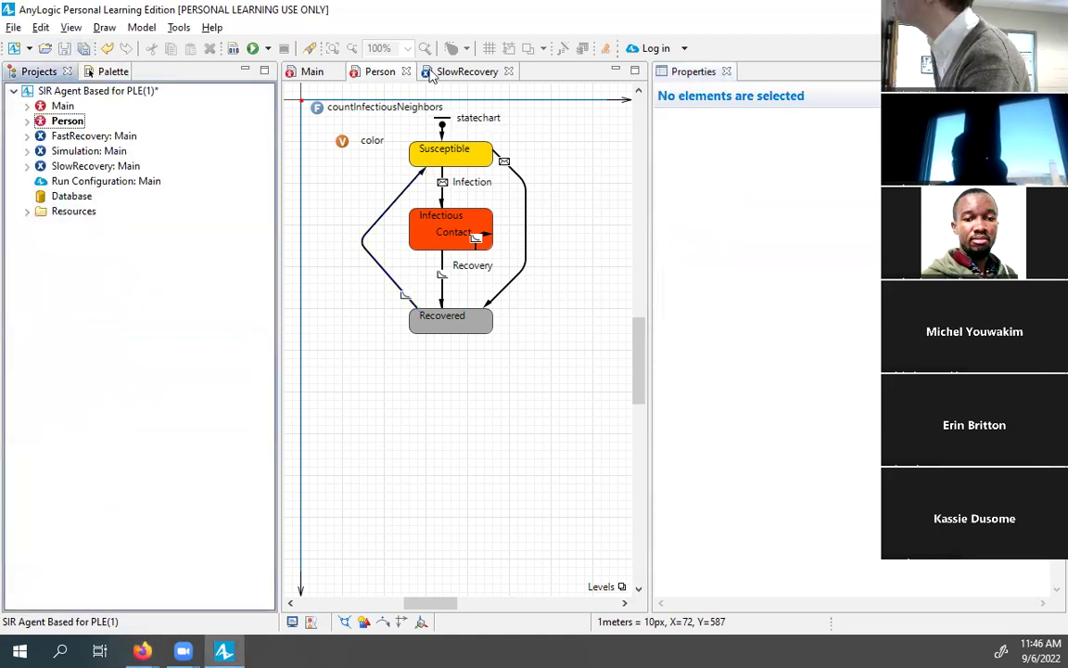
pyautogui.rightClick(89, 151)
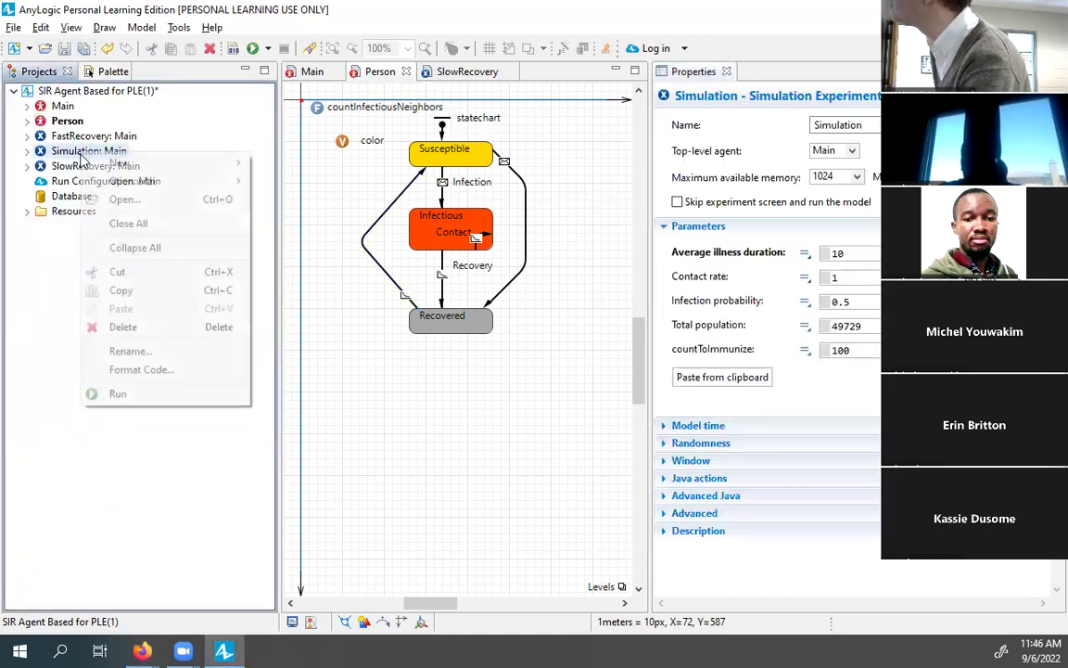
pyautogui.click(121, 394)
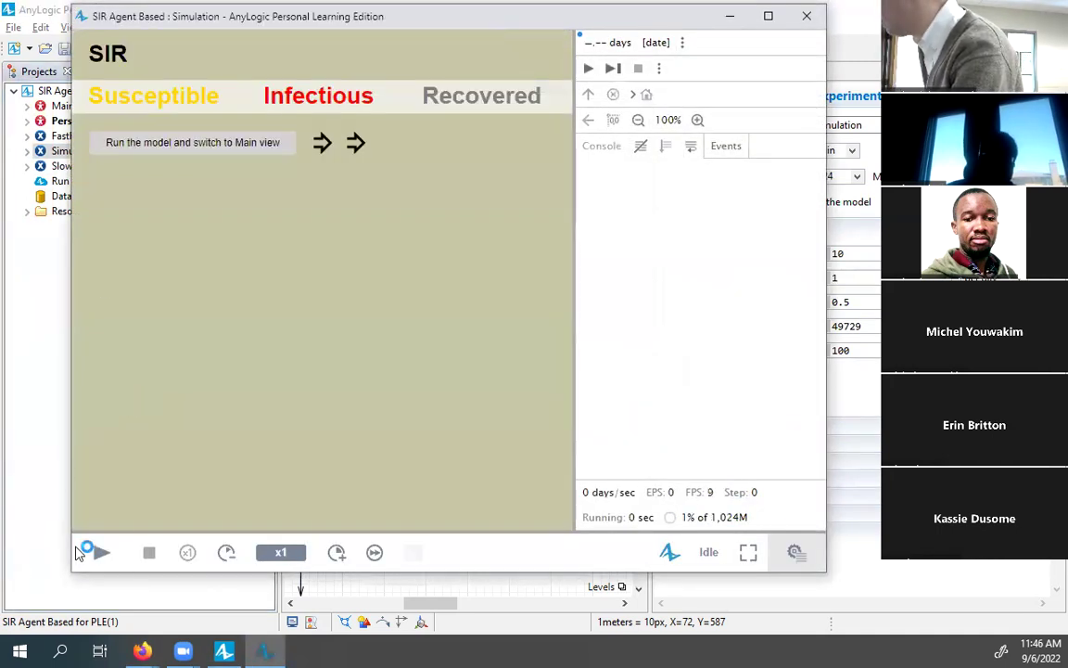
pyautogui.click(102, 551)
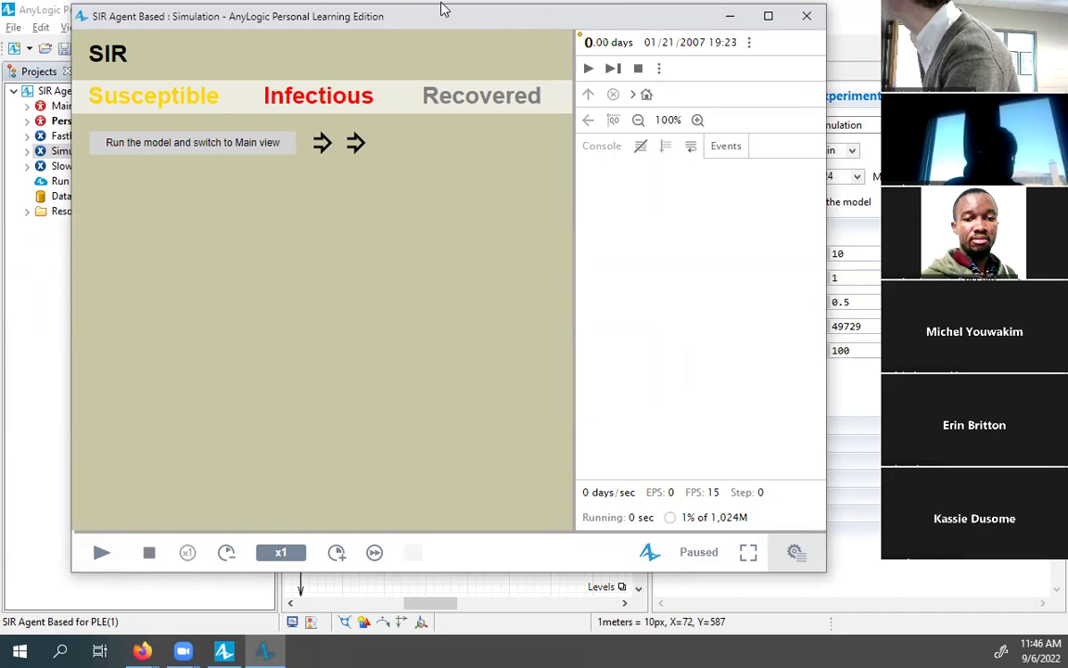
pyautogui.doubleClick(403, 16)
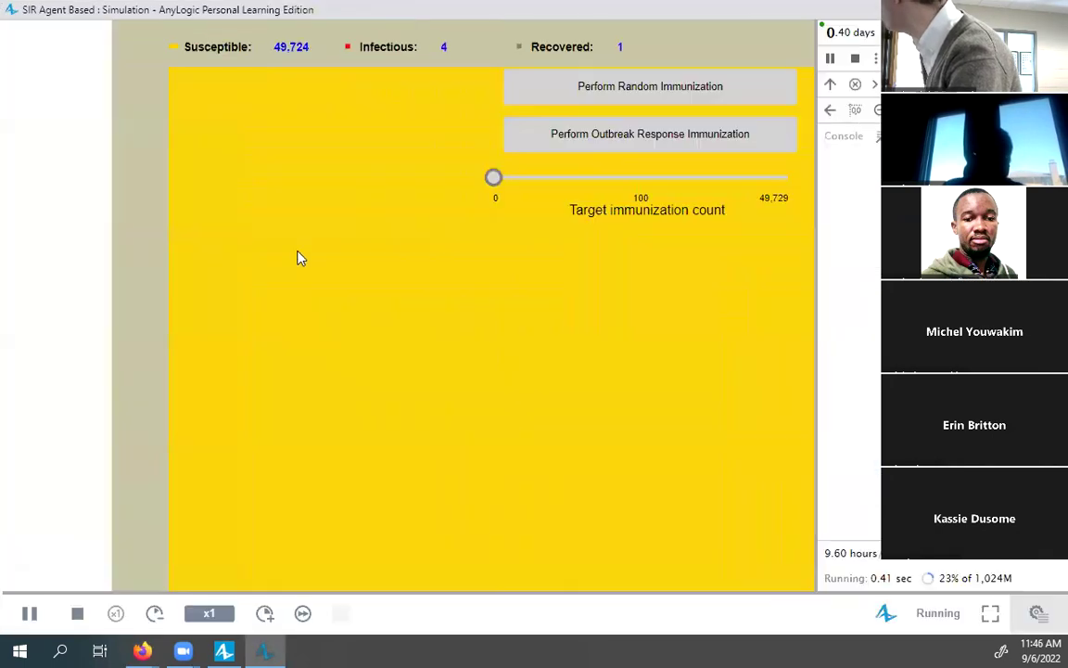
# Step: Speed the simulation up to x10 and watch the infection spread through the population grid to about day 600
pyautogui.moveTo(284, 318); pyautogui.dragTo(122, 246)
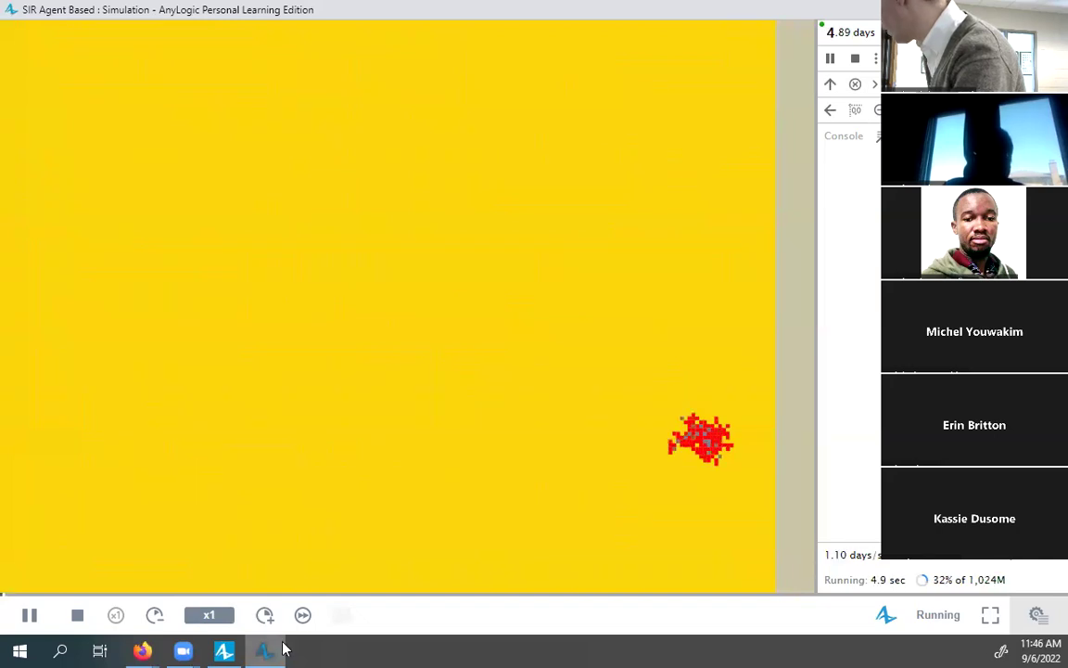
pyautogui.click(265, 616)
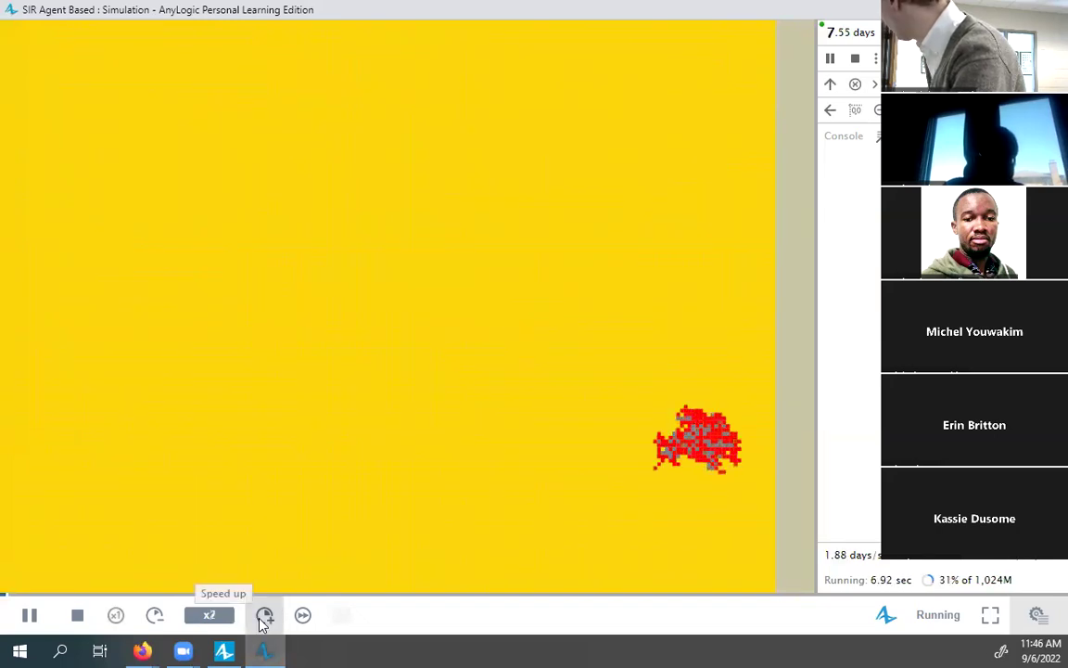
pyautogui.click(265, 615)
pyautogui.click(265, 616)
pyautogui.moveTo(269, 646)
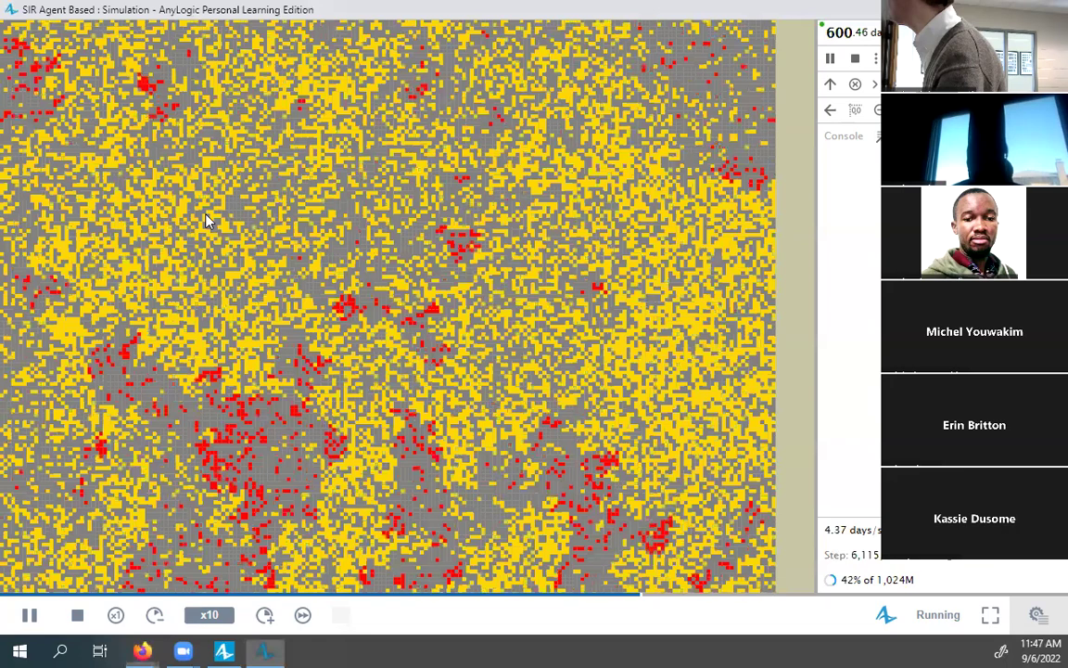
# Step: Examine the chart of susceptible, infectious and recovered people, and raise the speed to x100 to finish the run at day 1,000
pyautogui.scroll(5, 390, 186)
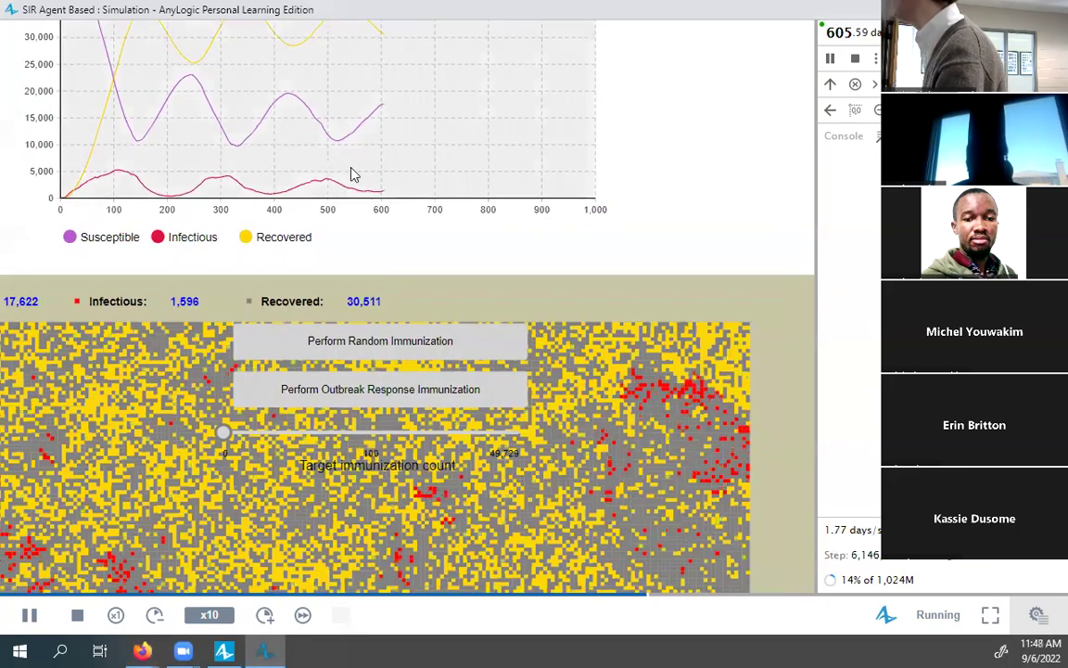
pyautogui.scroll(5, 352, 412)
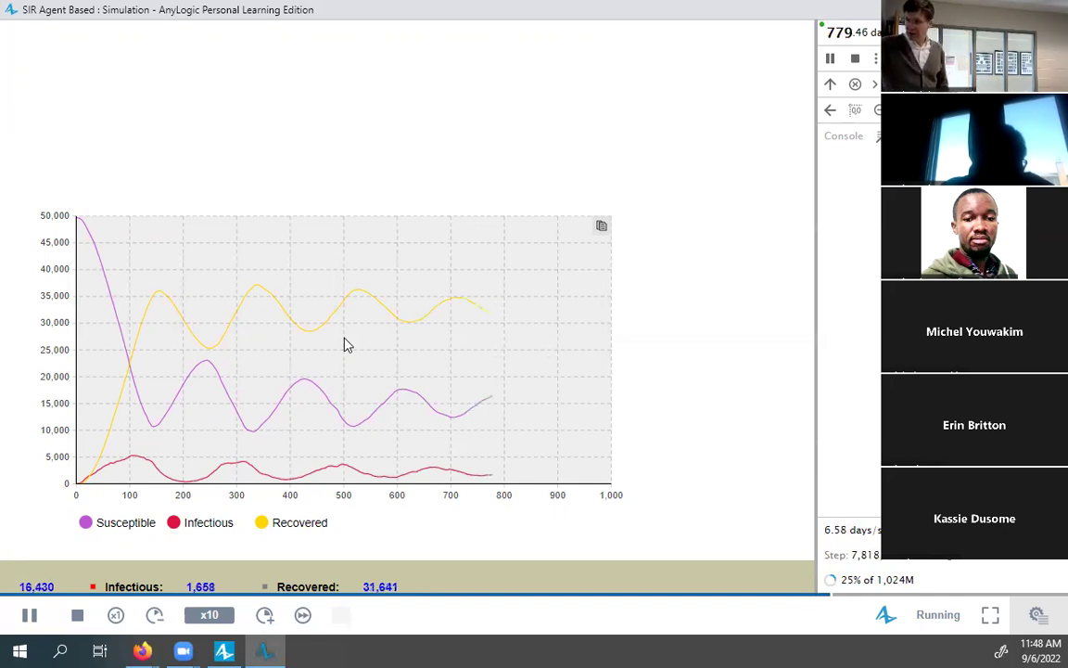
pyautogui.click(142, 650)
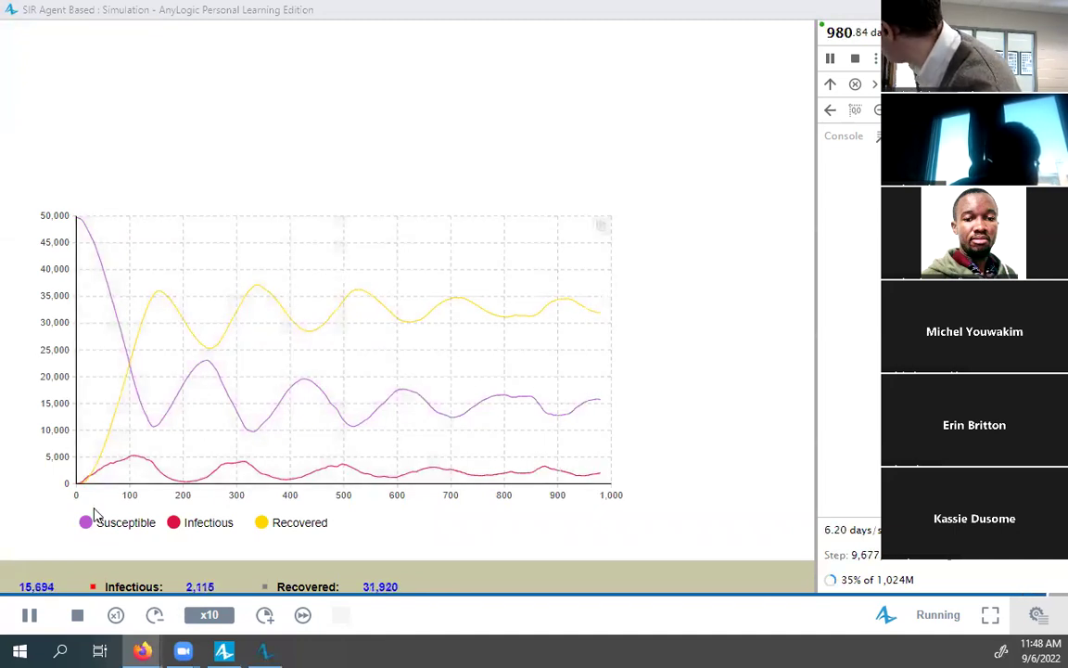
pyautogui.click(264, 615)
pyautogui.click(264, 616)
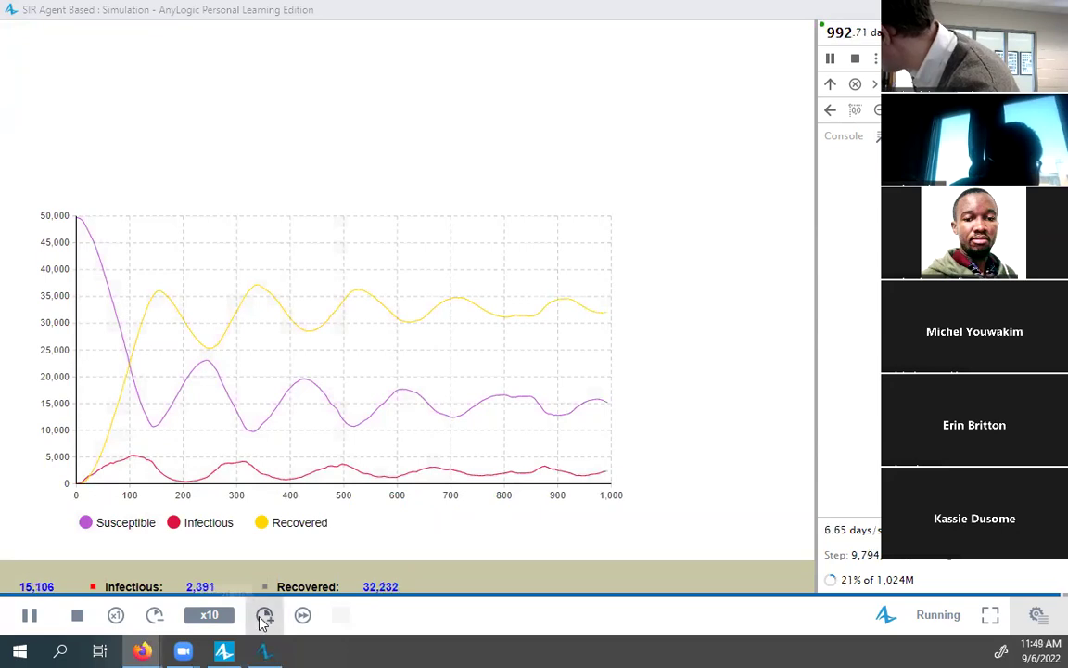
pyautogui.click(265, 615)
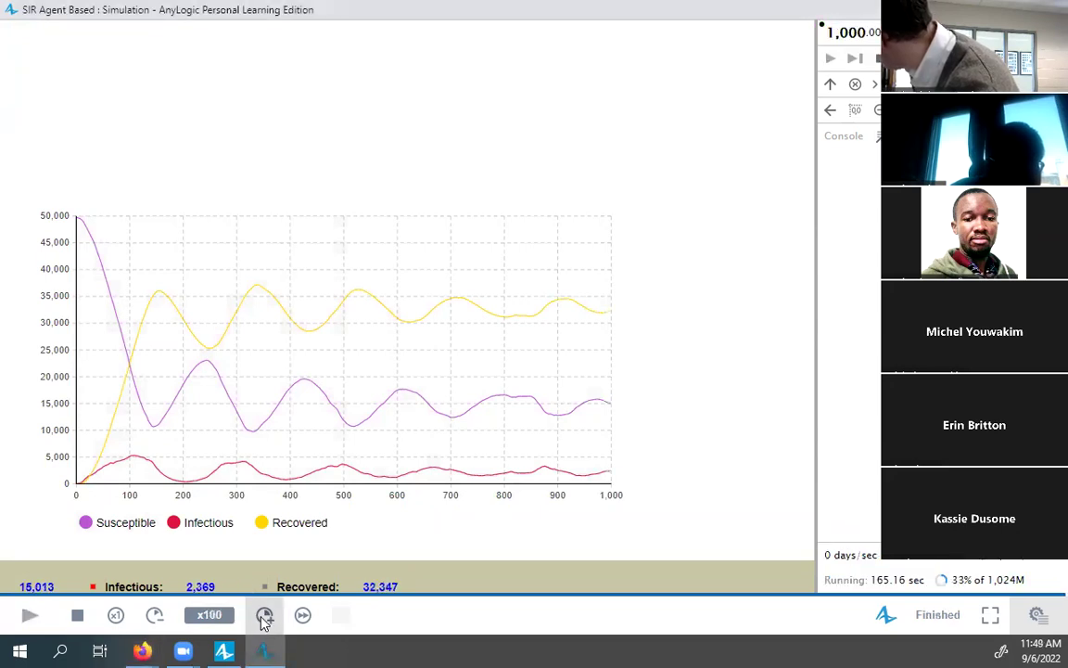
# Step: Close the finished simulation run and copy the Simulation experiment in the project tree
pyautogui.moveTo(95, 530)
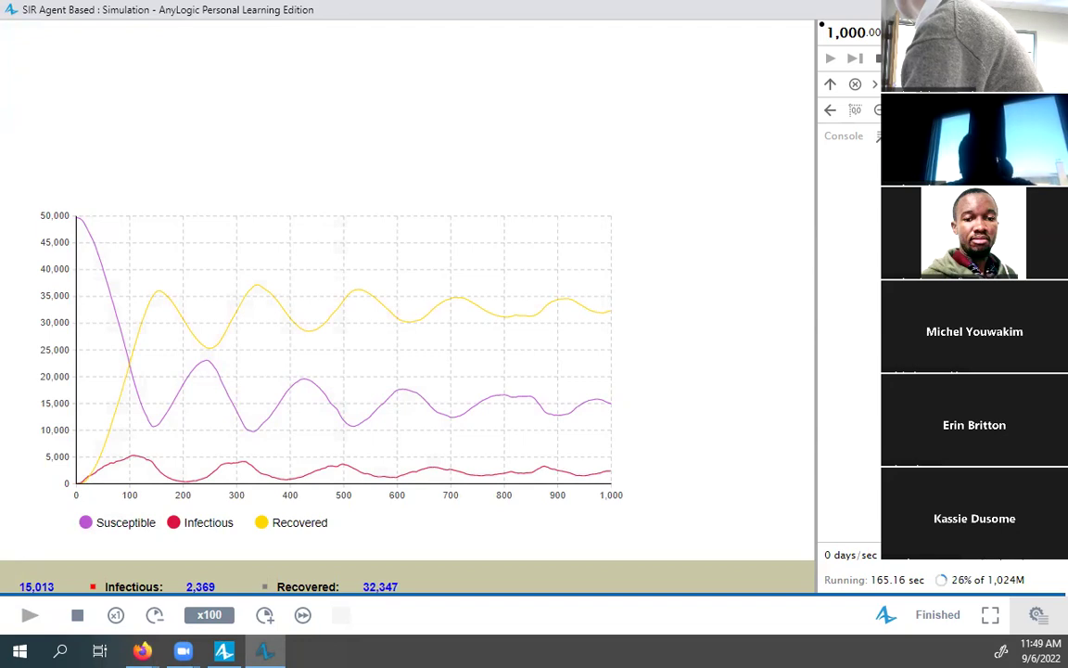
pyautogui.hotkey('alt', 'F4')
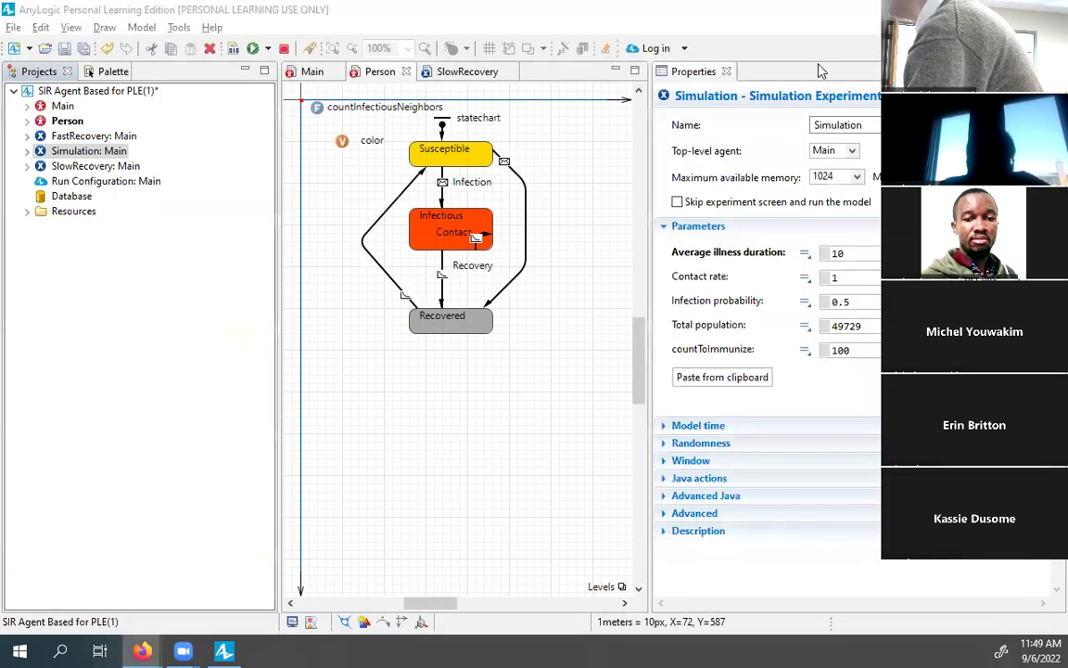
pyautogui.click(306, 186)
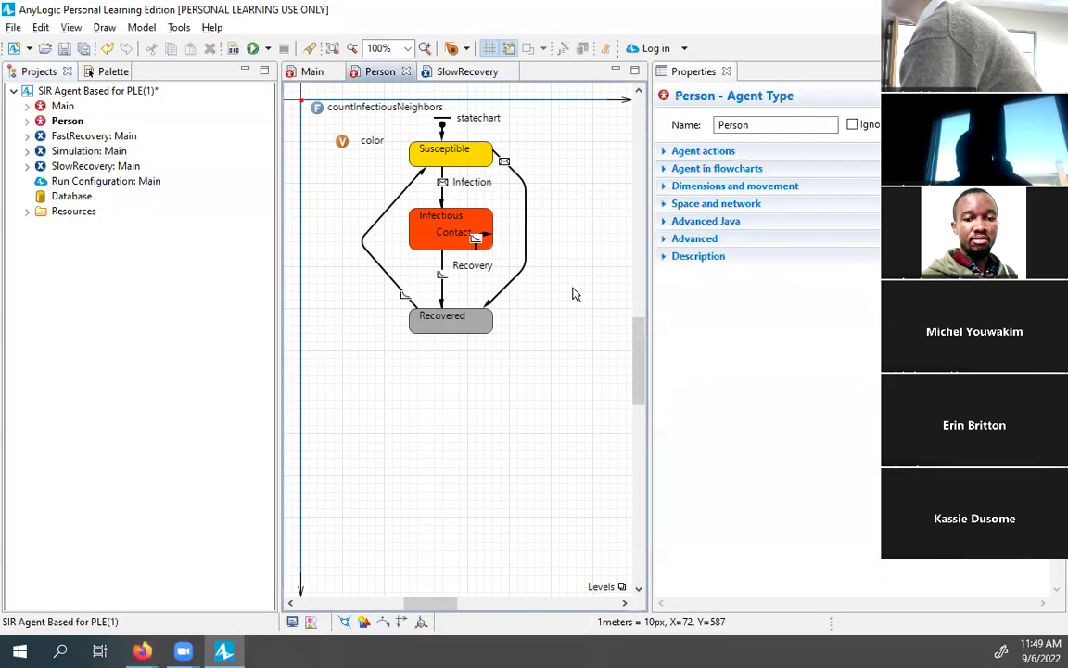
pyautogui.click(112, 153)
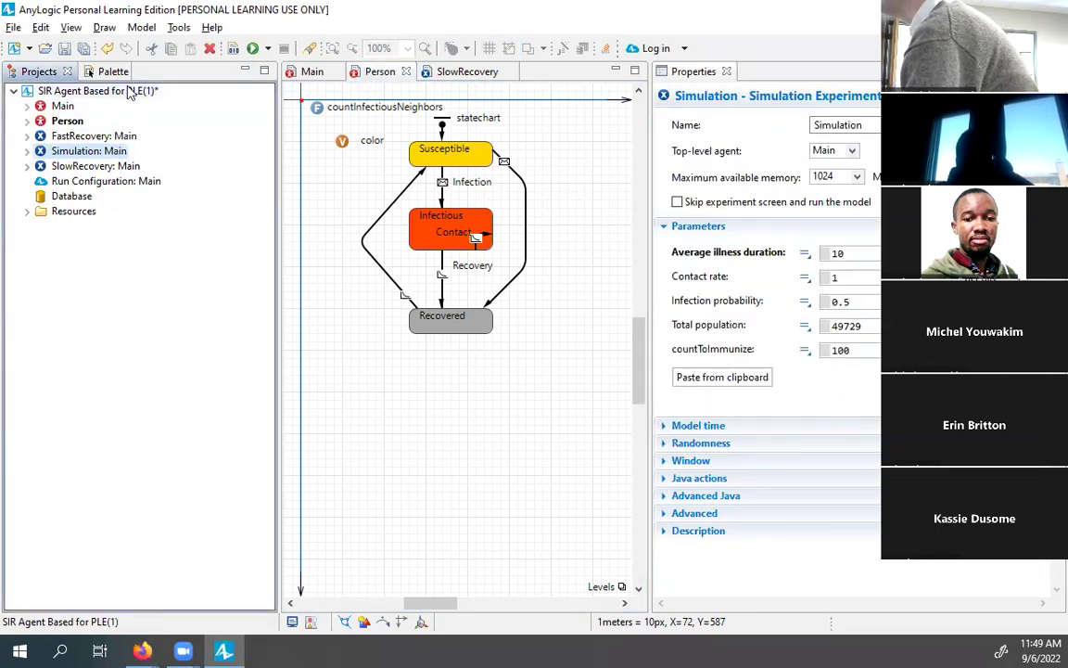
pyautogui.rightClick(79, 160)
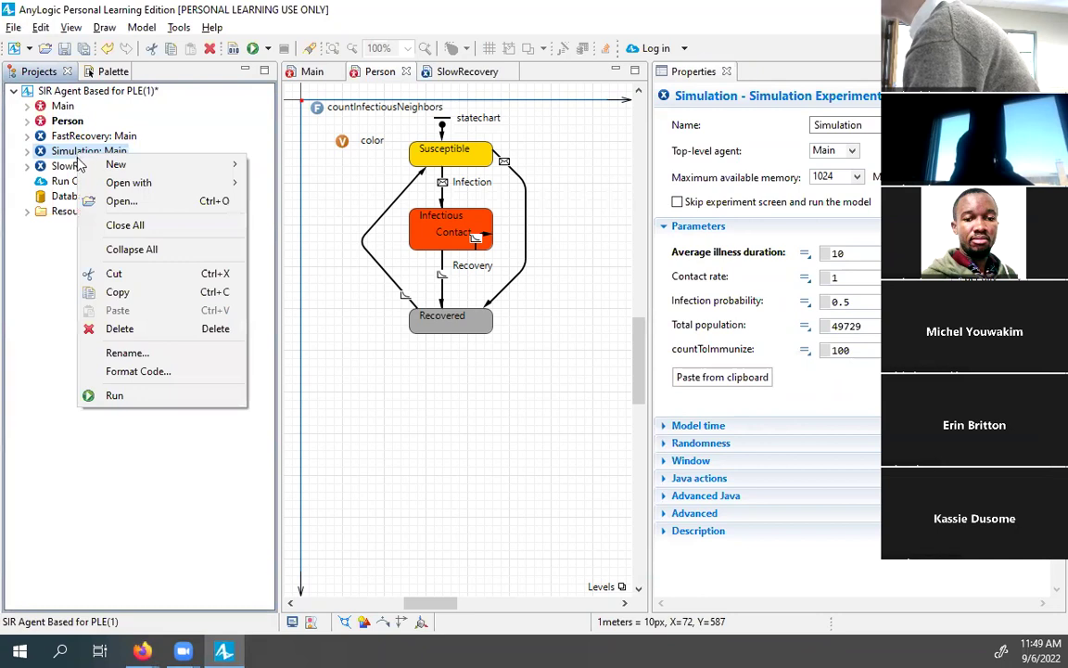
pyautogui.click(102, 295)
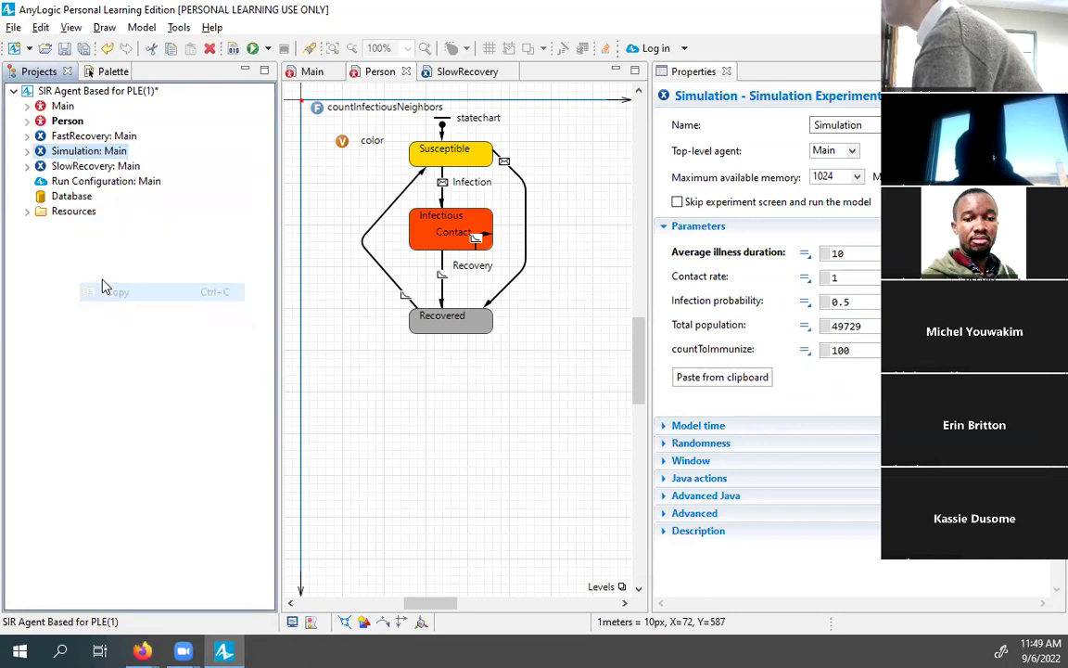
pyautogui.click(126, 95)
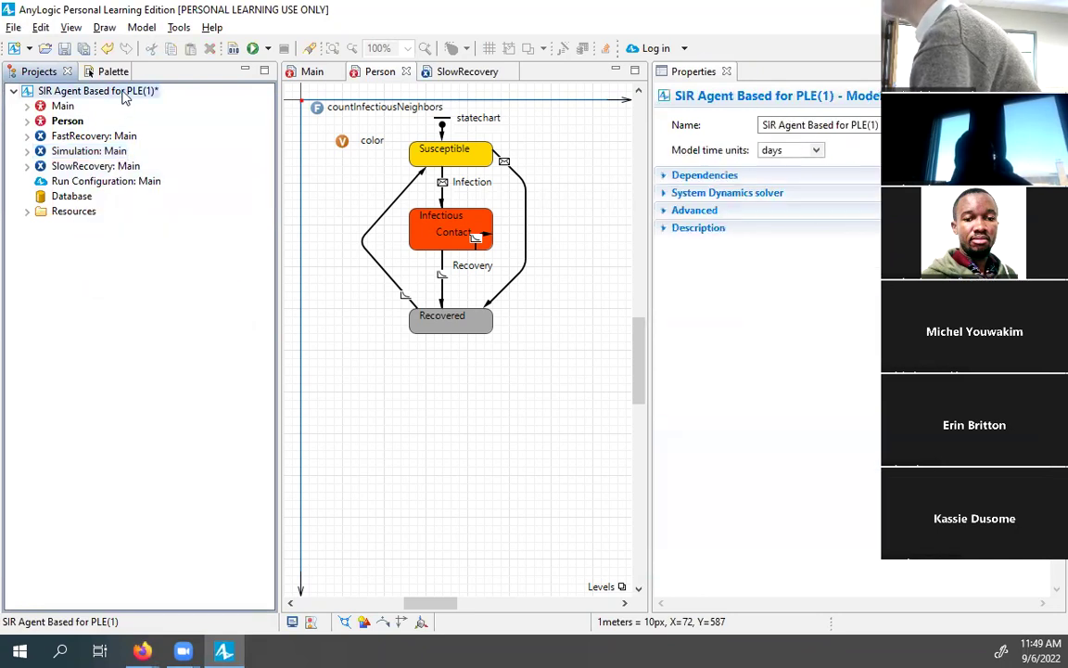
pyautogui.rightClick(124, 95)
pyautogui.click(118, 165)
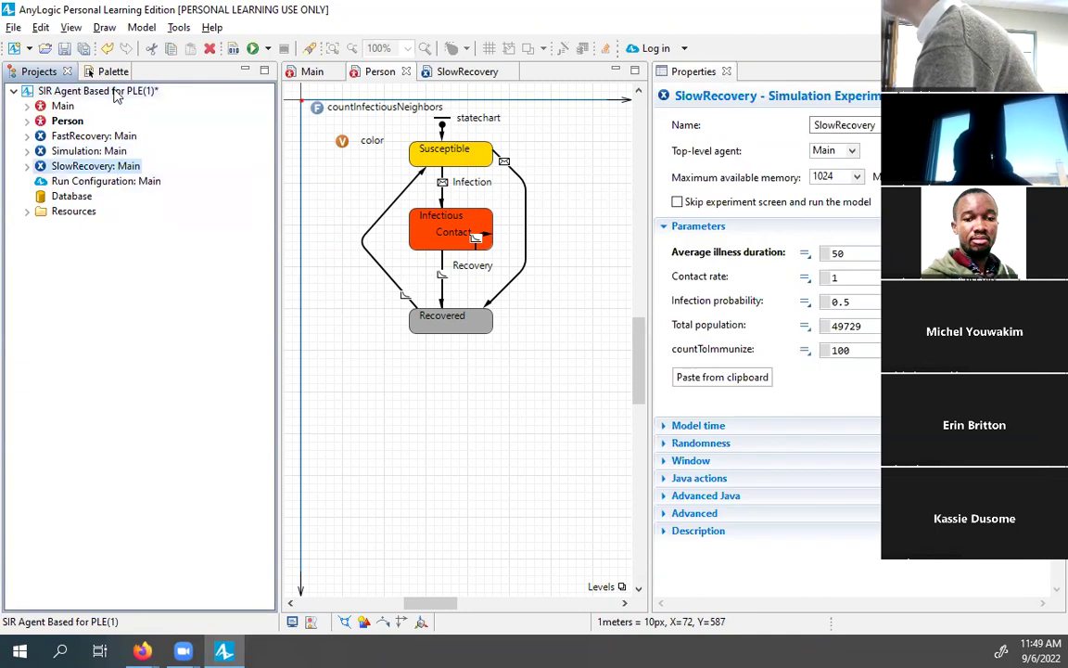
pyautogui.click(112, 91)
pyautogui.rightClick(114, 91)
pyautogui.click(118, 243)
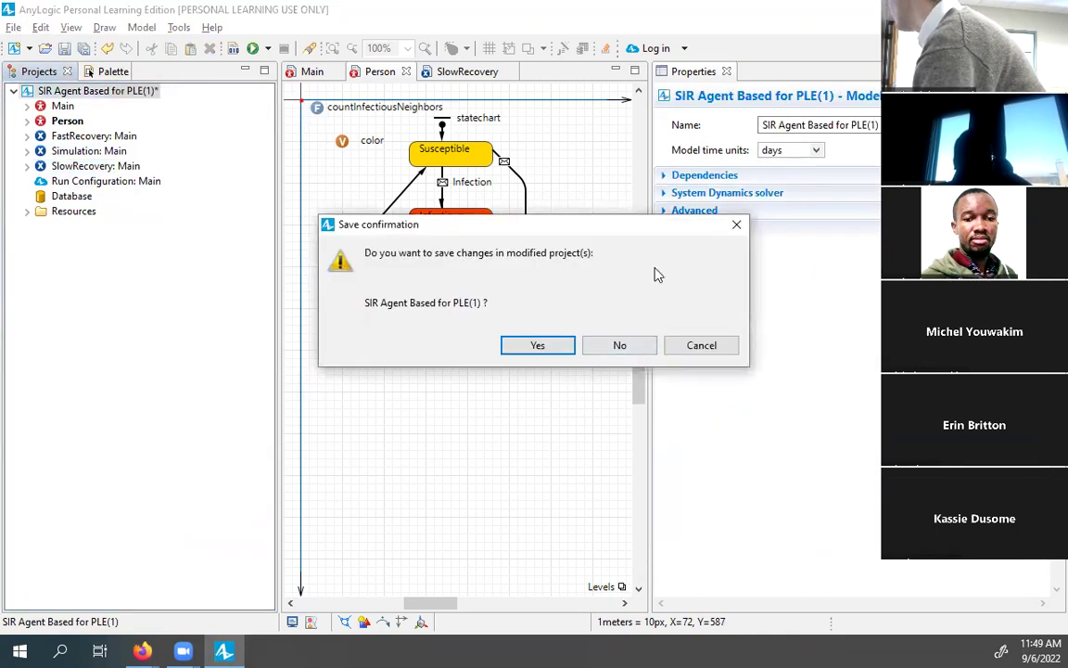
pyautogui.click(675, 347)
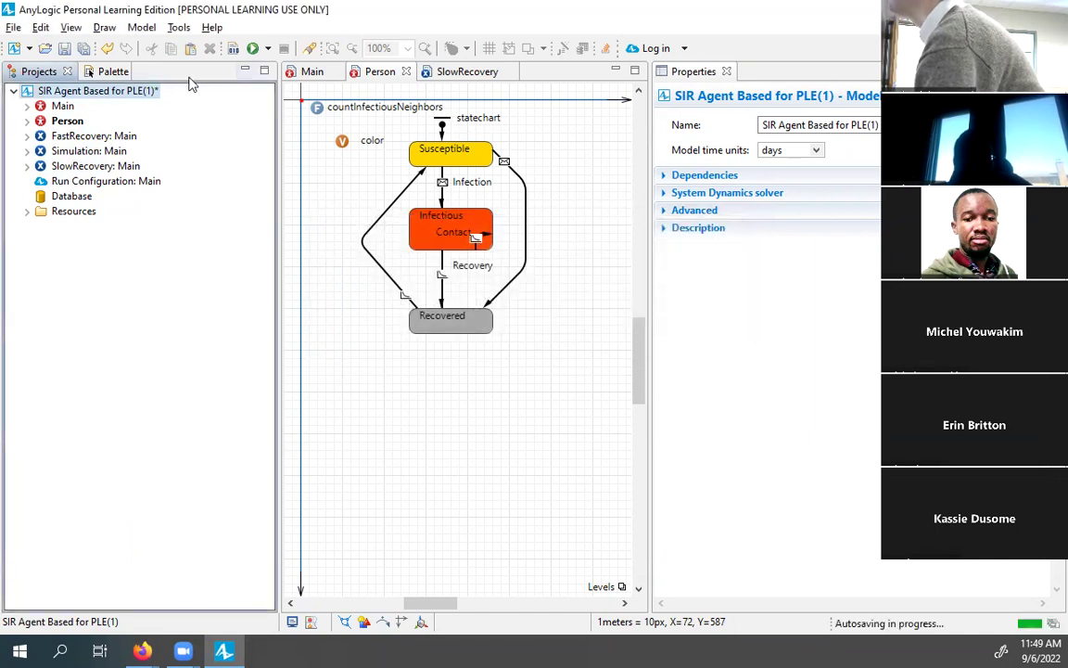
# Step: Paste the copied experiment into the SIR Agent Based for PLE(1) model and name the copy PerpetualSimulation
pyautogui.rightClick(155, 91)
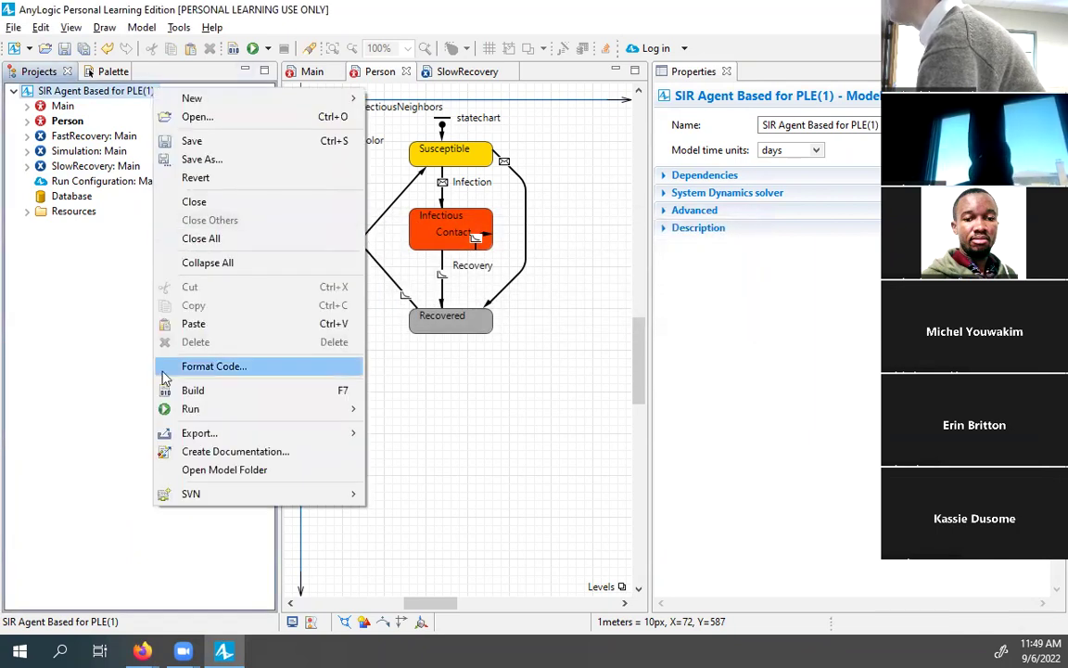
pyautogui.click(160, 323)
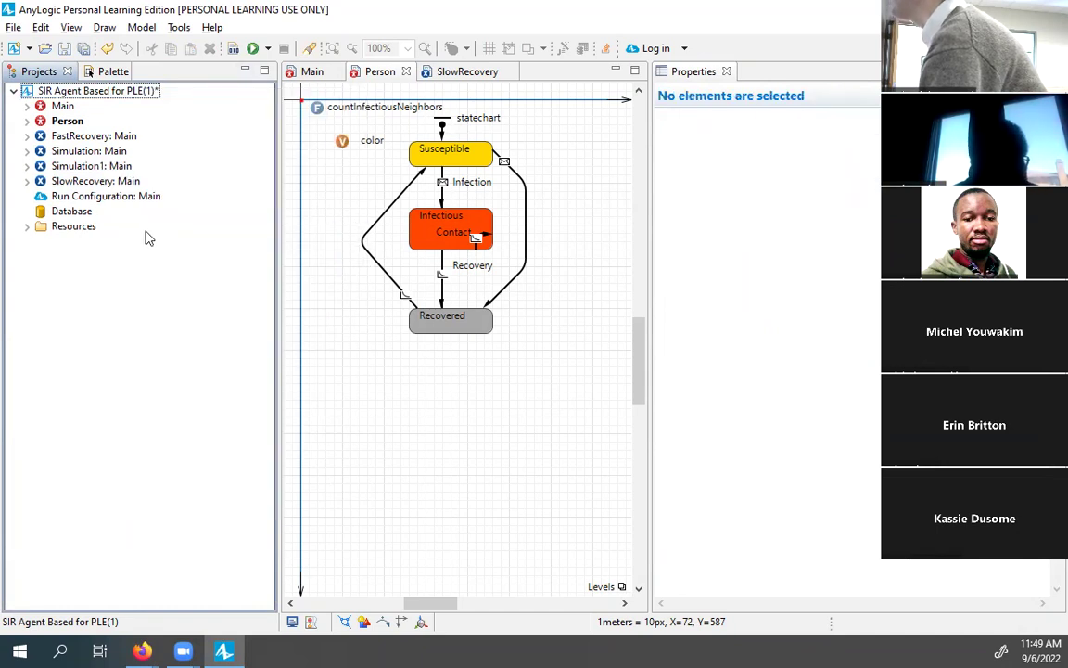
pyautogui.click(113, 166)
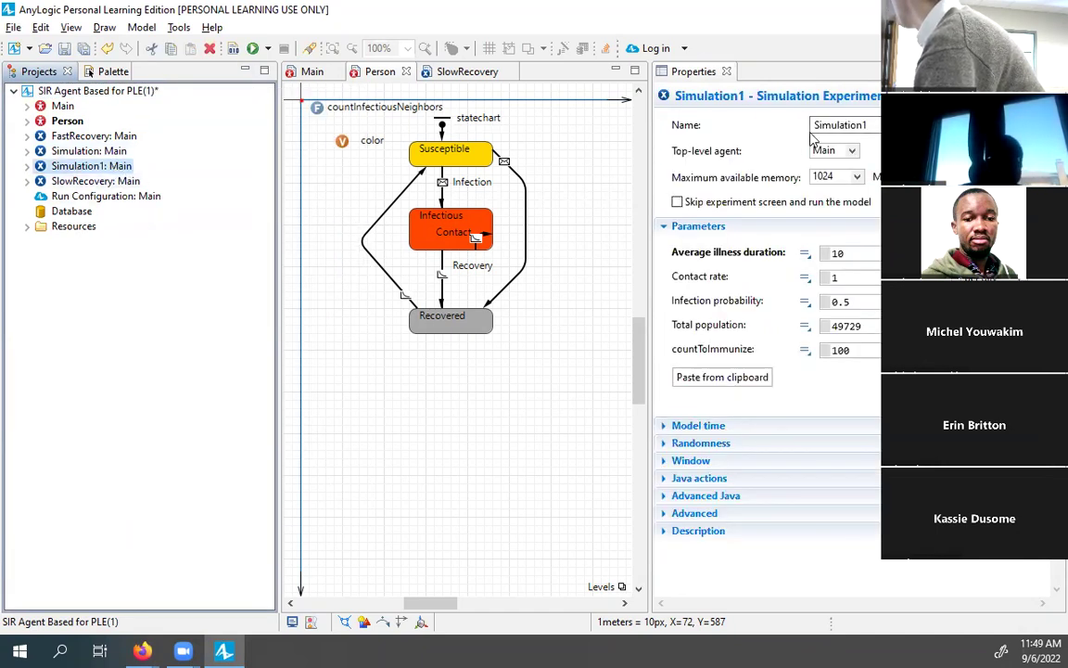
pyautogui.click(730, 113)
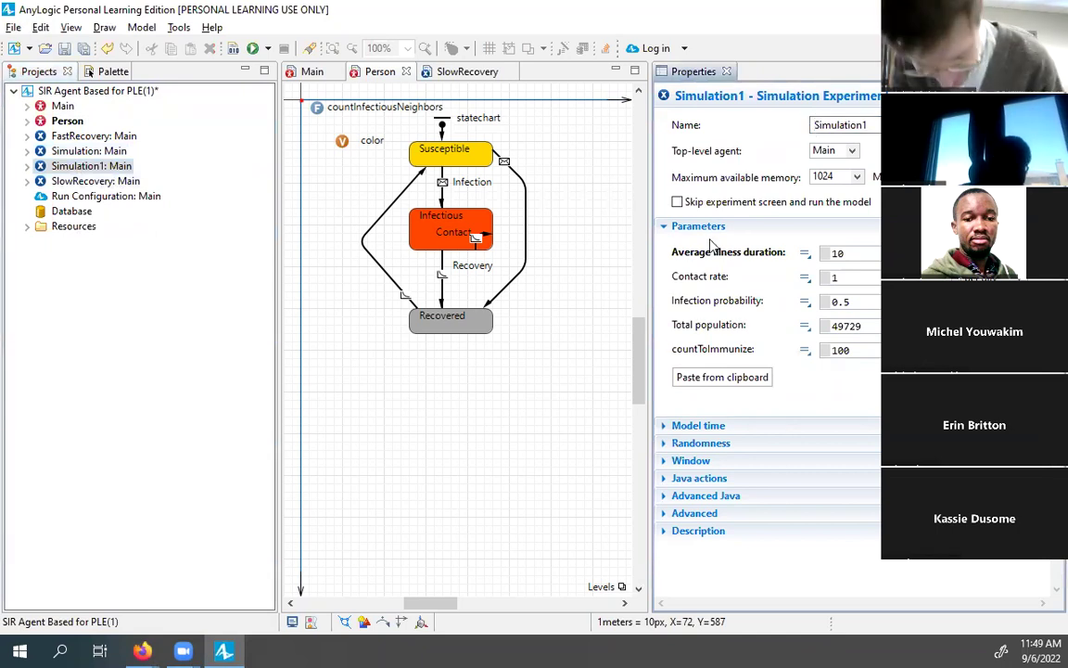
pyautogui.write('pERTU')
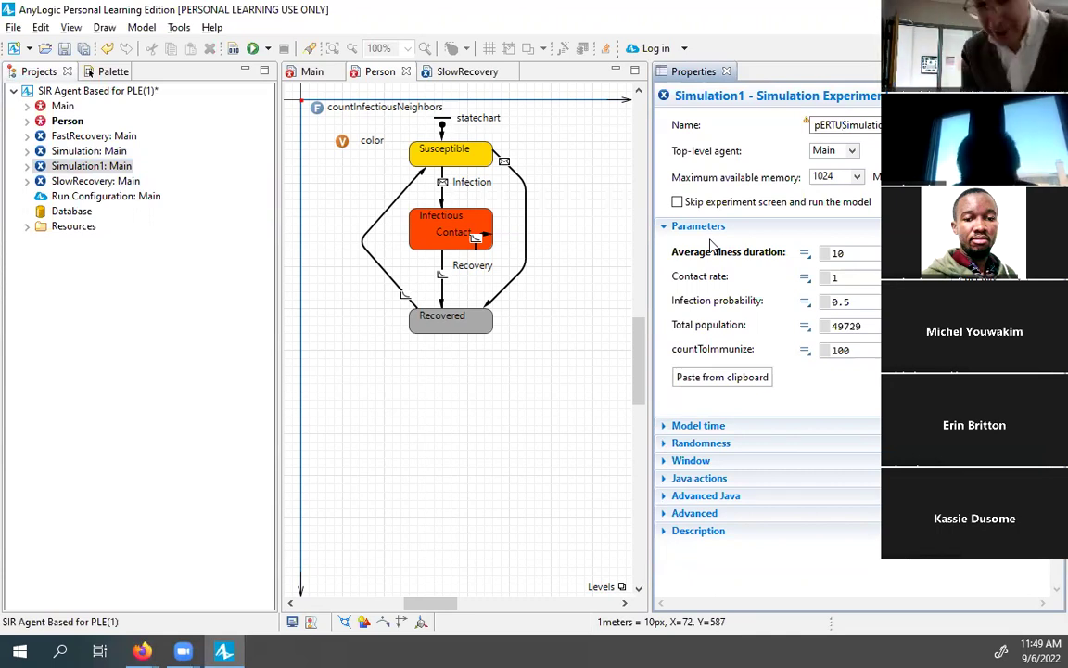
pyautogui.press('BackSpace')
pyautogui.press('BackSpace')
pyautogui.press('BackSpace')
pyautogui.press('BackSpace')
pyautogui.press('BackSpace')
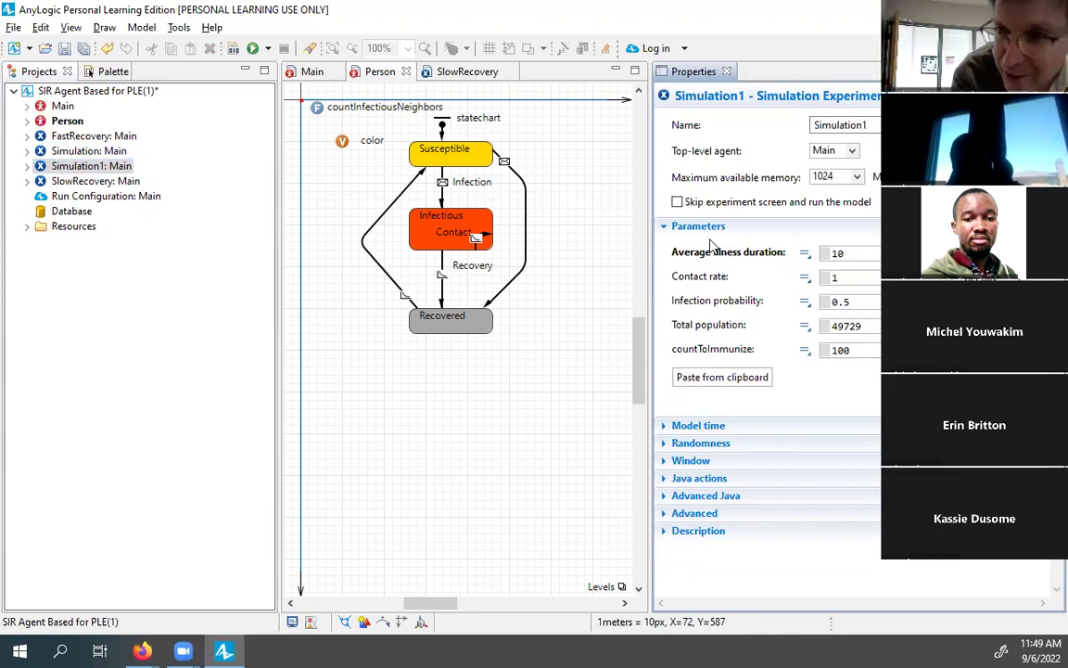
pyautogui.write('PerpetualSimul')
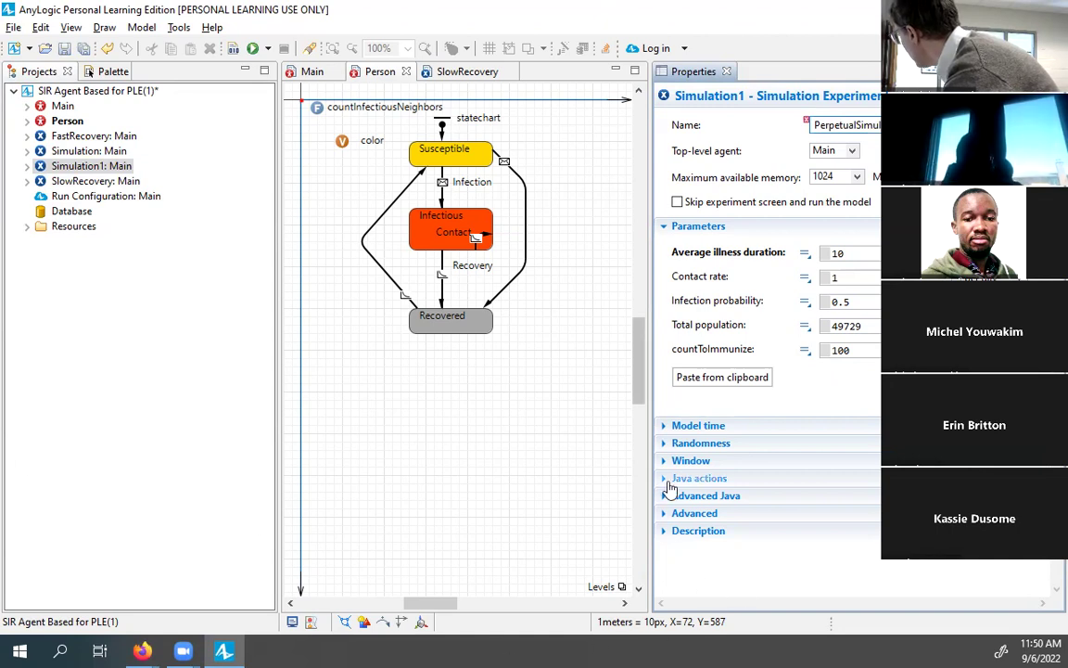
# Step: Set the copied experiment's stop condition to Never in its model time settings, and save the model with the new experiment name
pyautogui.click(677, 432)
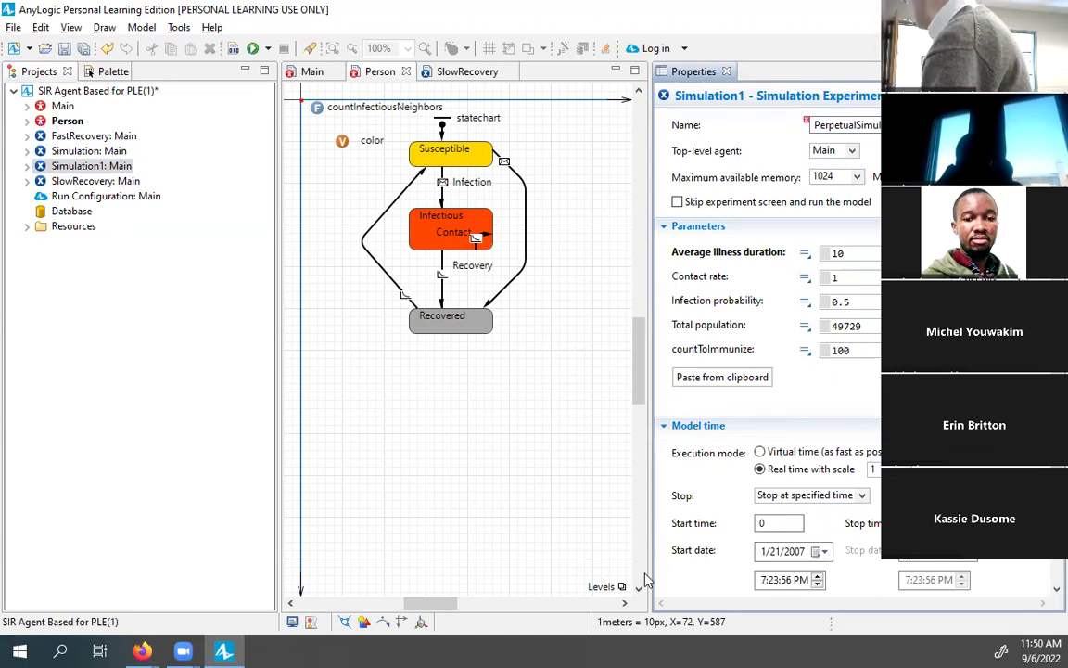
pyautogui.click(783, 498)
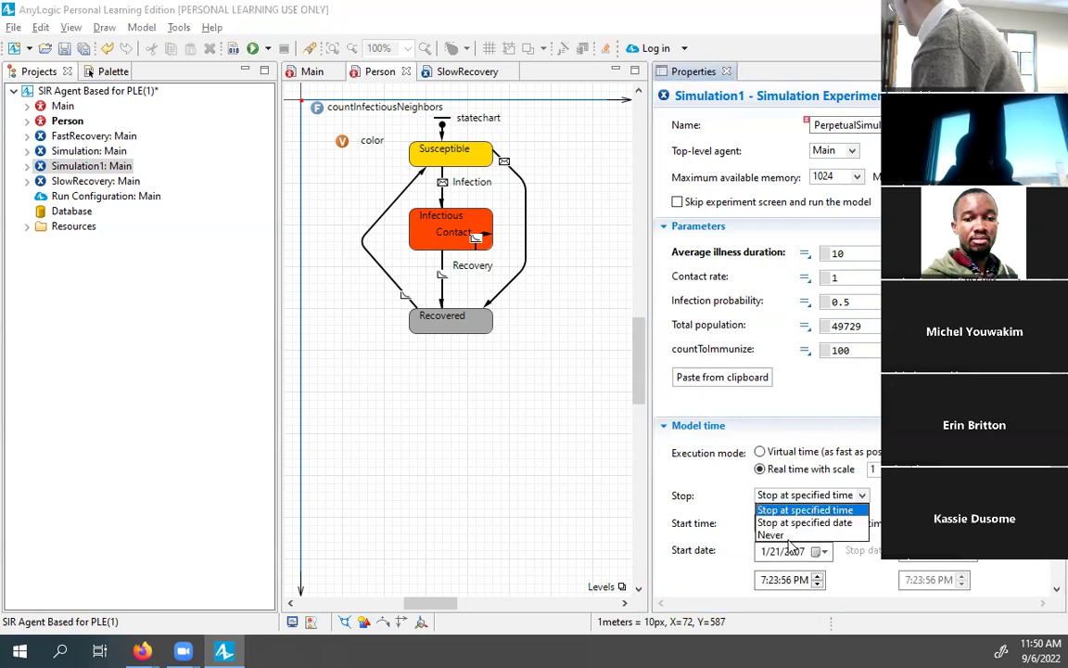
pyautogui.click(792, 537)
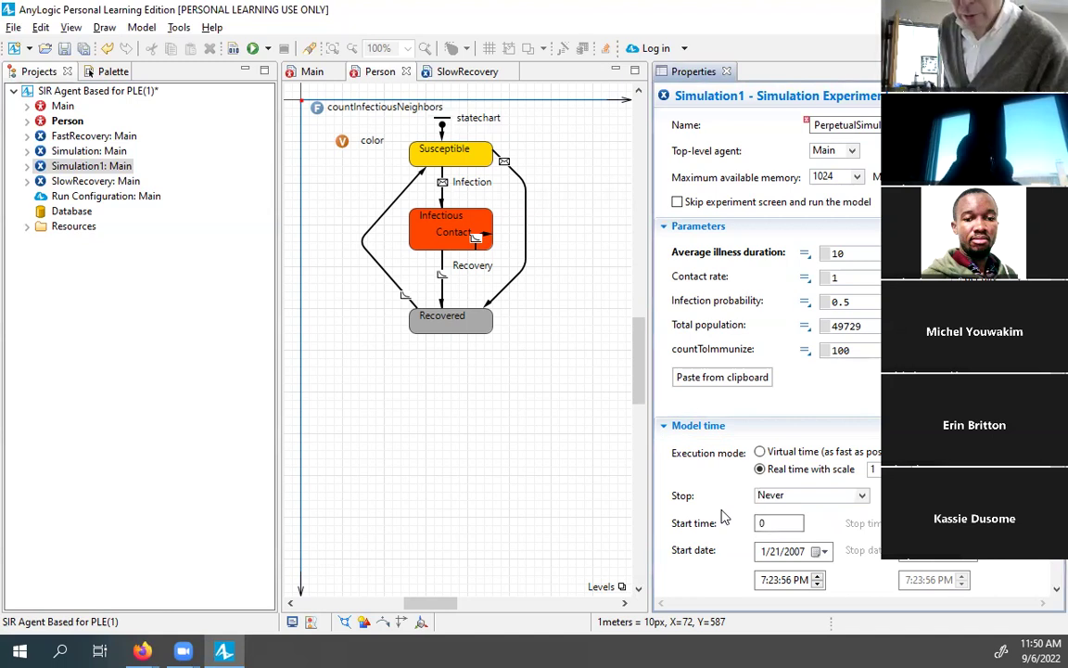
pyautogui.hotkey('ctrl', 's')
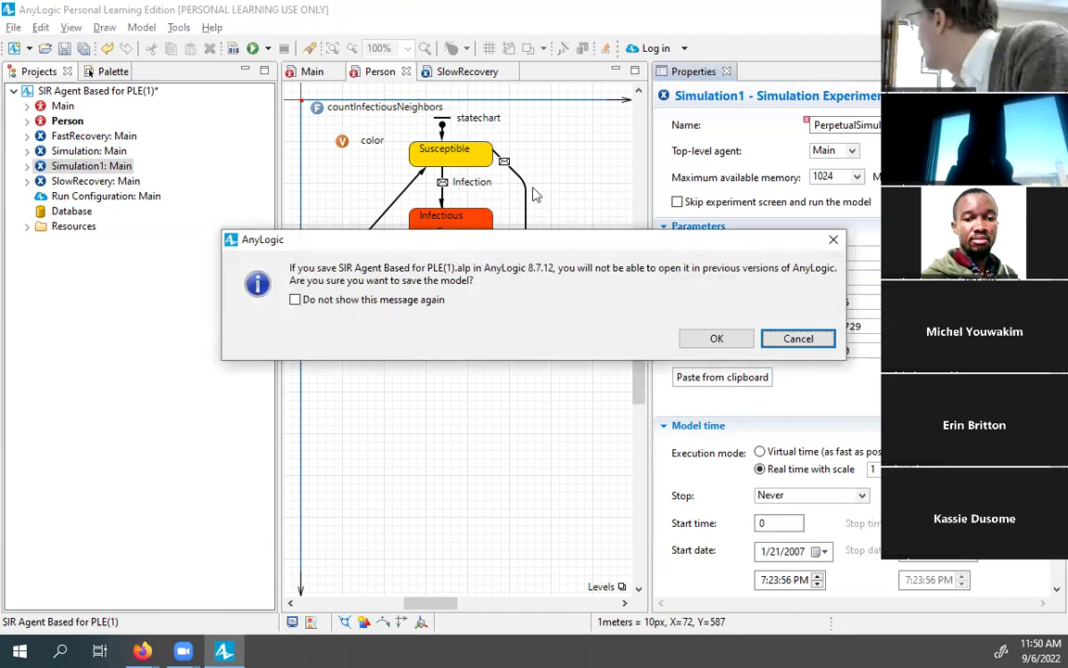
pyautogui.click(705, 339)
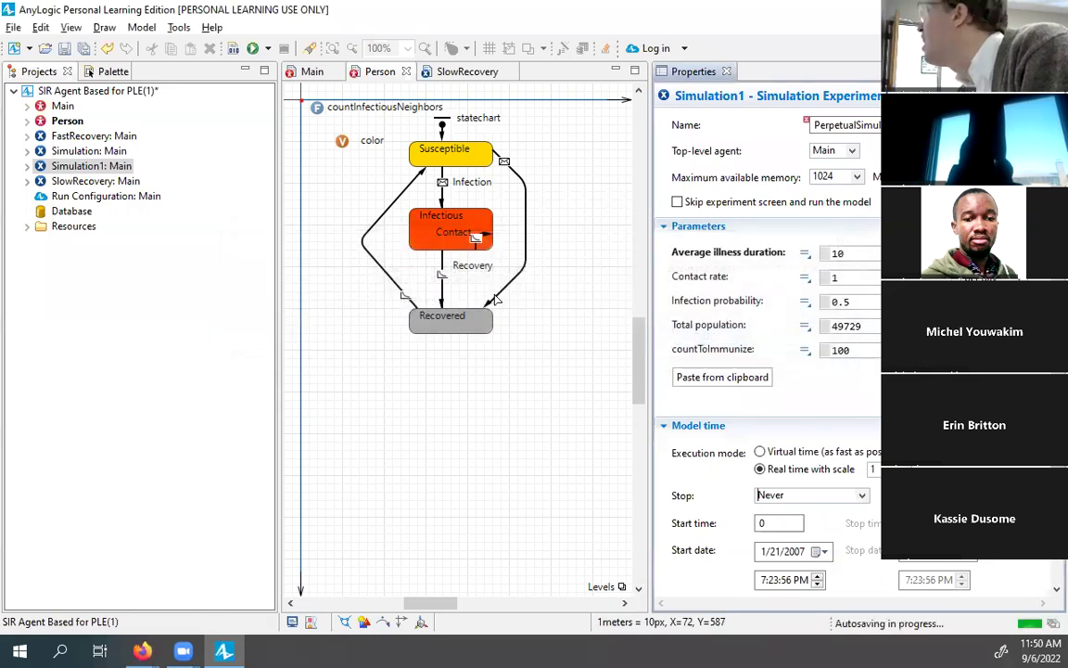
pyautogui.rightClick(106, 168)
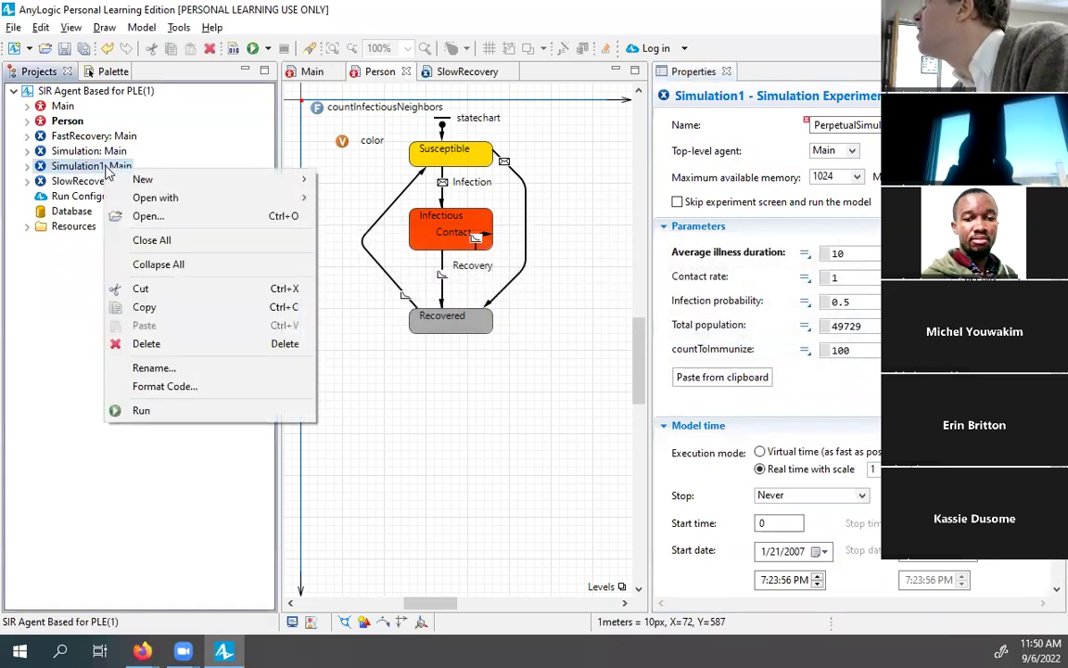
pyautogui.press('Escape')
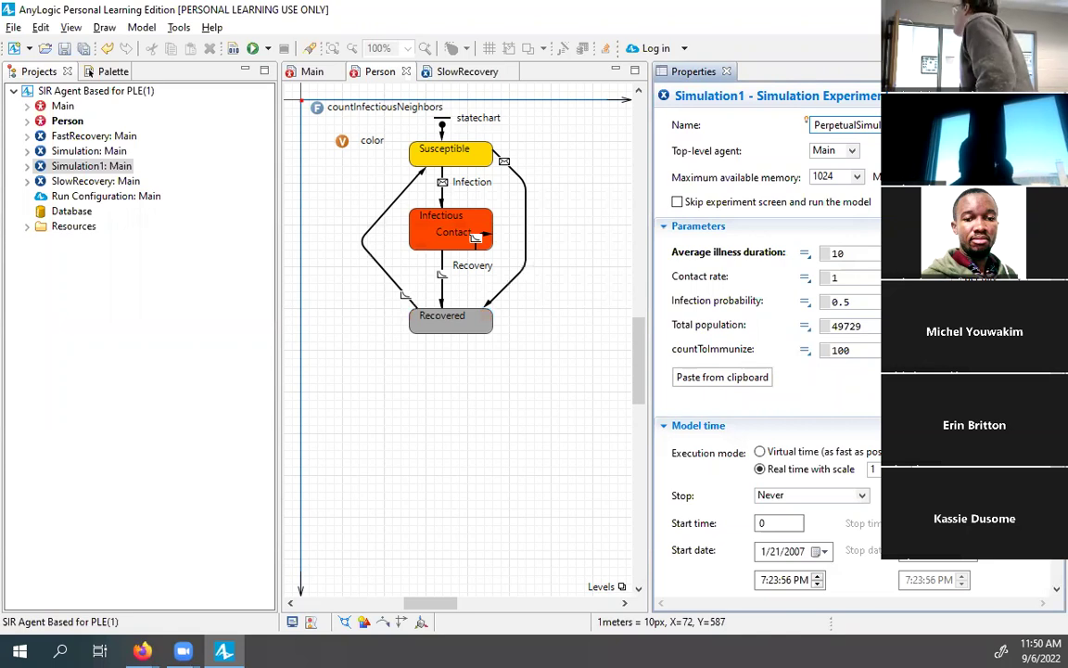
pyautogui.hotkey('ctrl', 's')
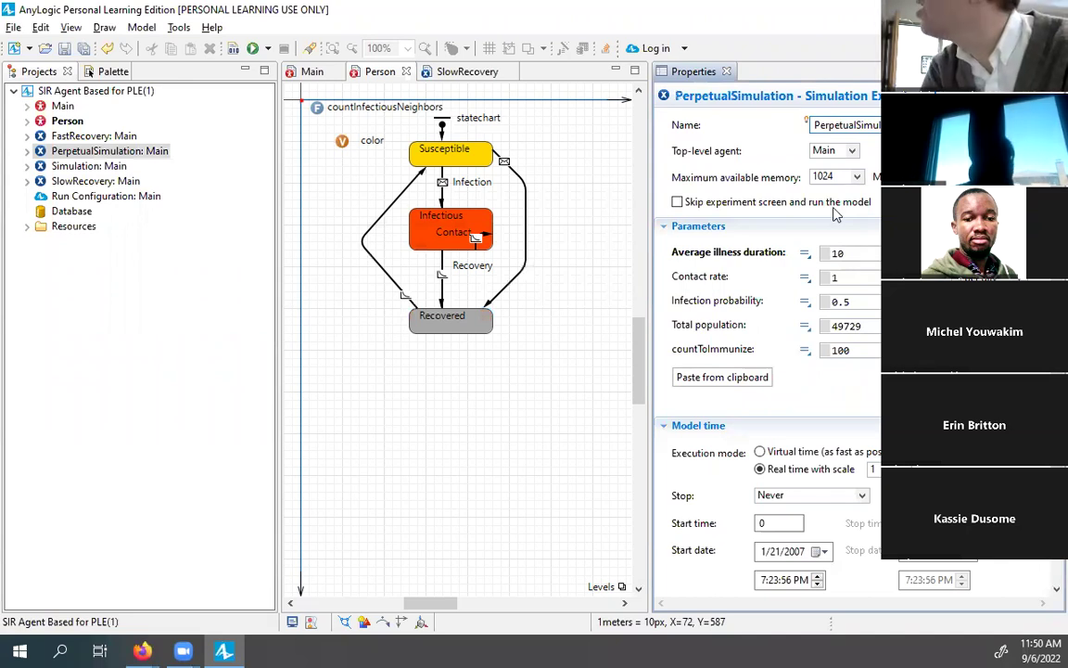
# Step: Run the PerpetualSimulation experiment and start the model in its Main view
pyautogui.rightClick(104, 155)
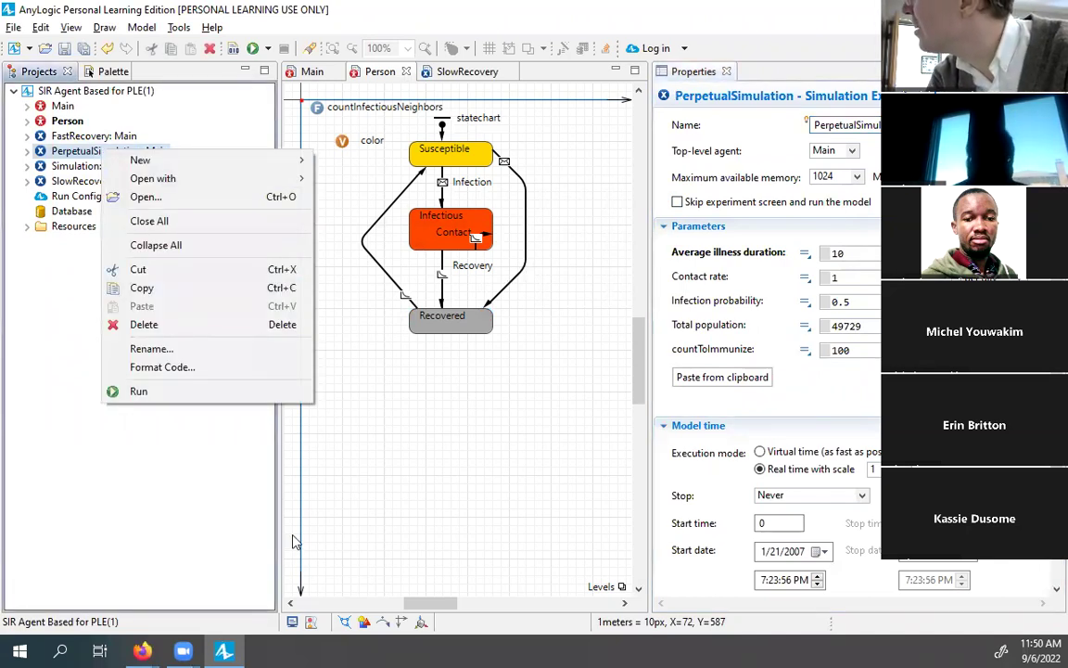
pyautogui.click(235, 392)
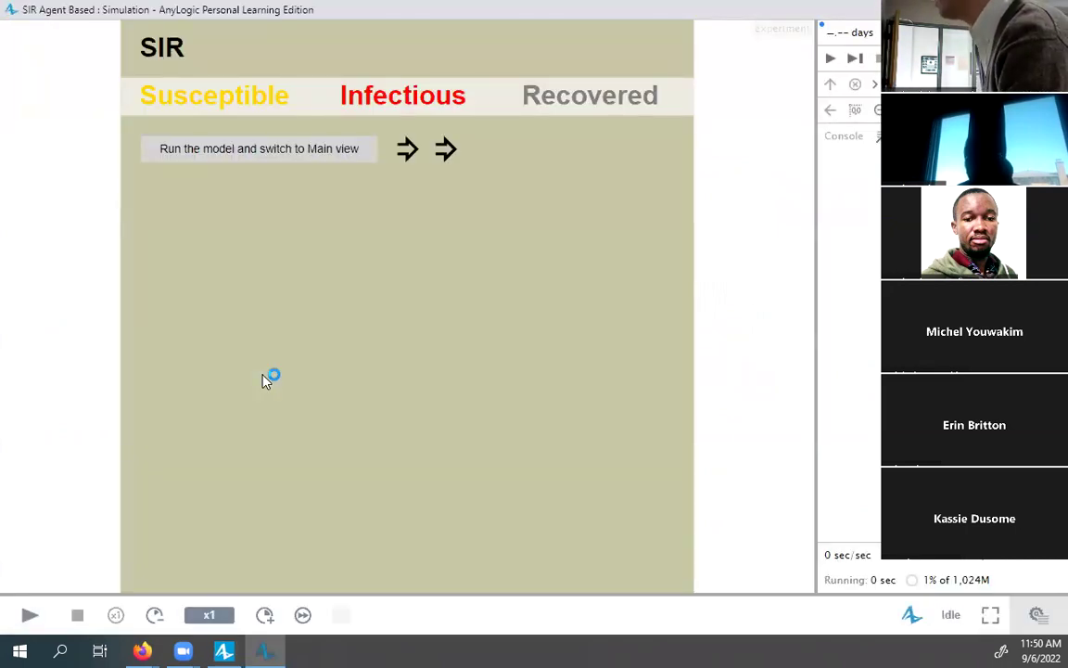
pyautogui.click(306, 153)
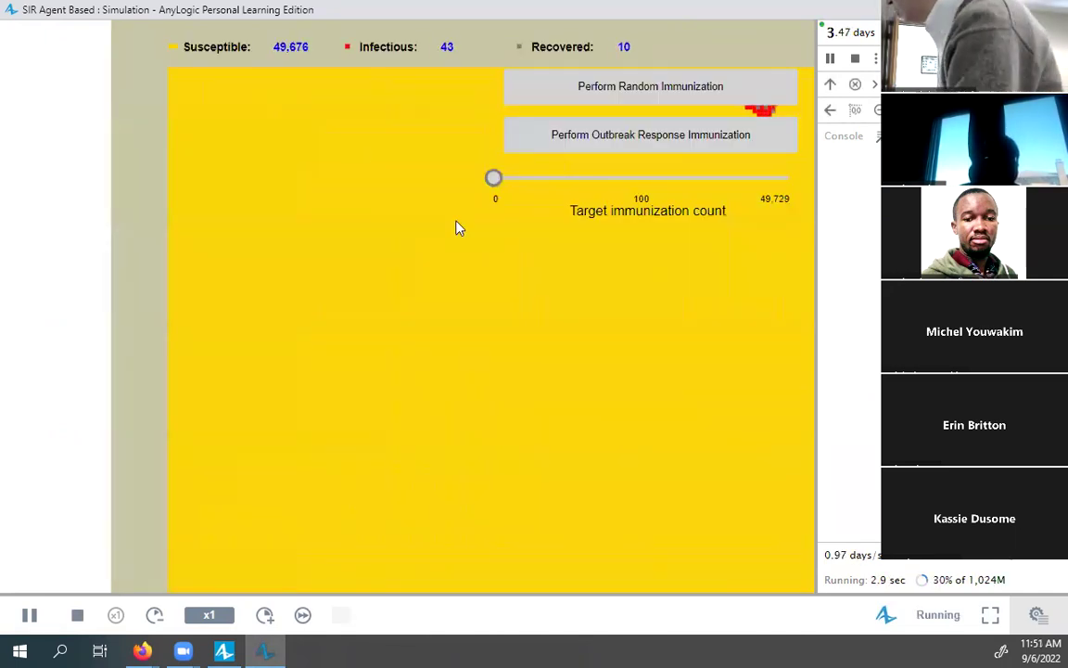
pyautogui.click(654, 144)
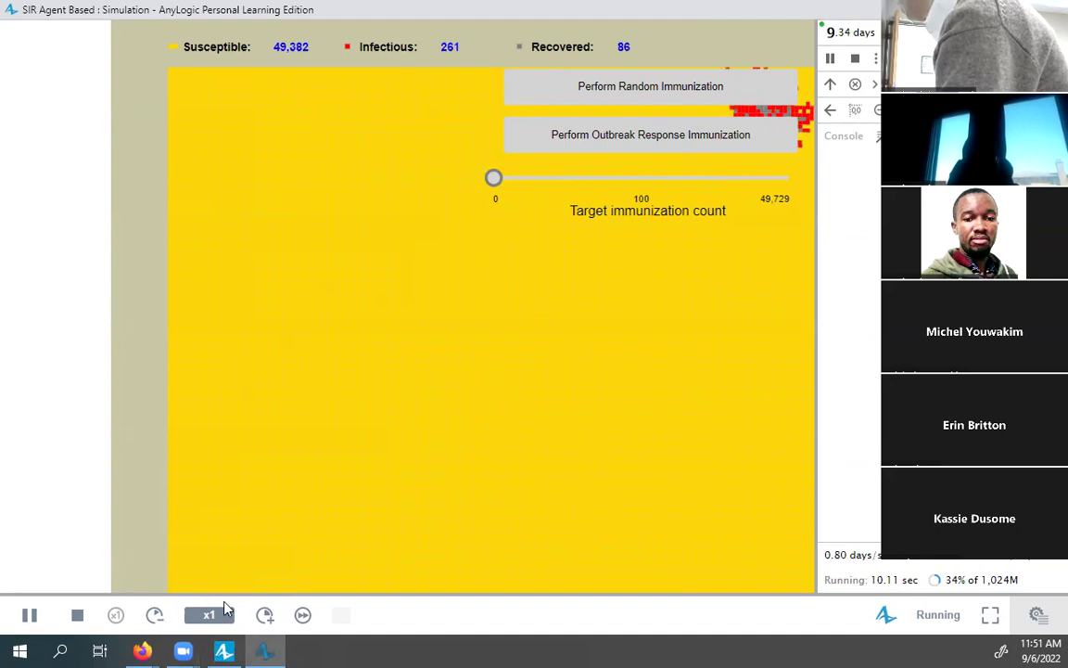
# Step: Speed the run up to x500, watch the susceptible, infectious and recovered chart to about day 6,860, and close the run
pyautogui.click(263, 615)
pyautogui.click(263, 615)
pyautogui.click(263, 616)
pyautogui.click(264, 615)
pyautogui.click(263, 616)
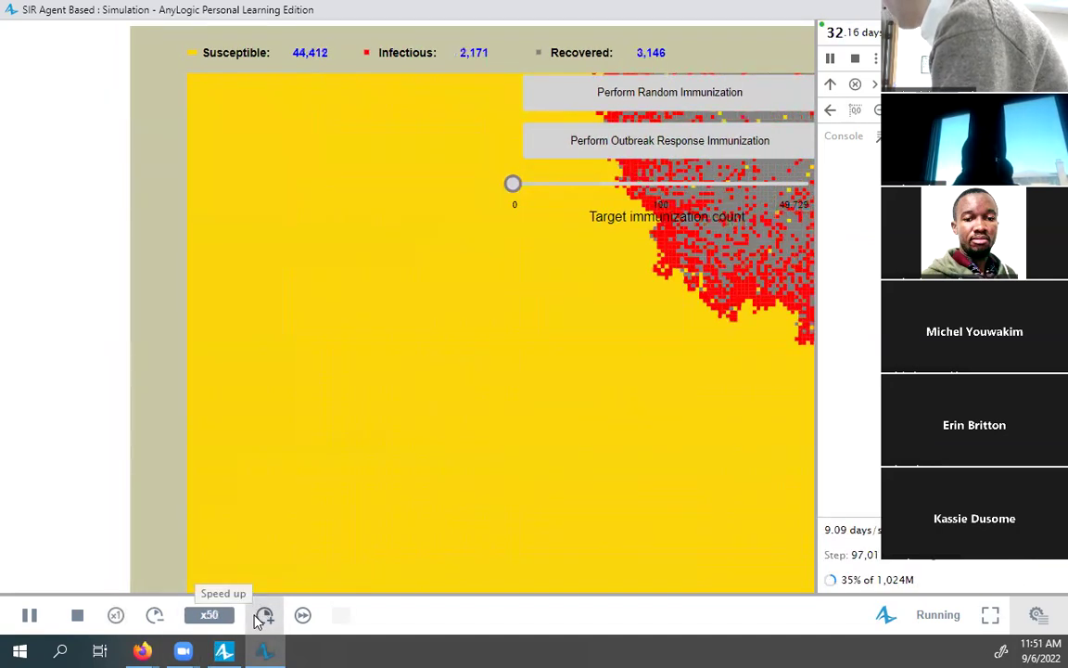
pyautogui.click(264, 616)
pyautogui.scroll(3, 301, 391)
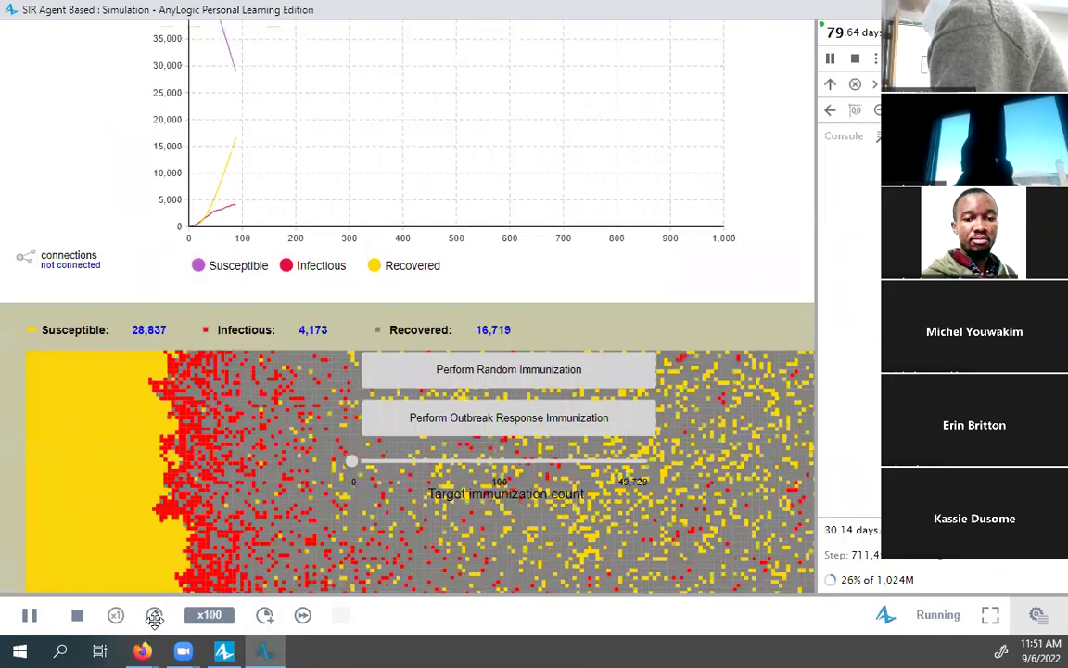
pyautogui.scroll(3, 163, 368)
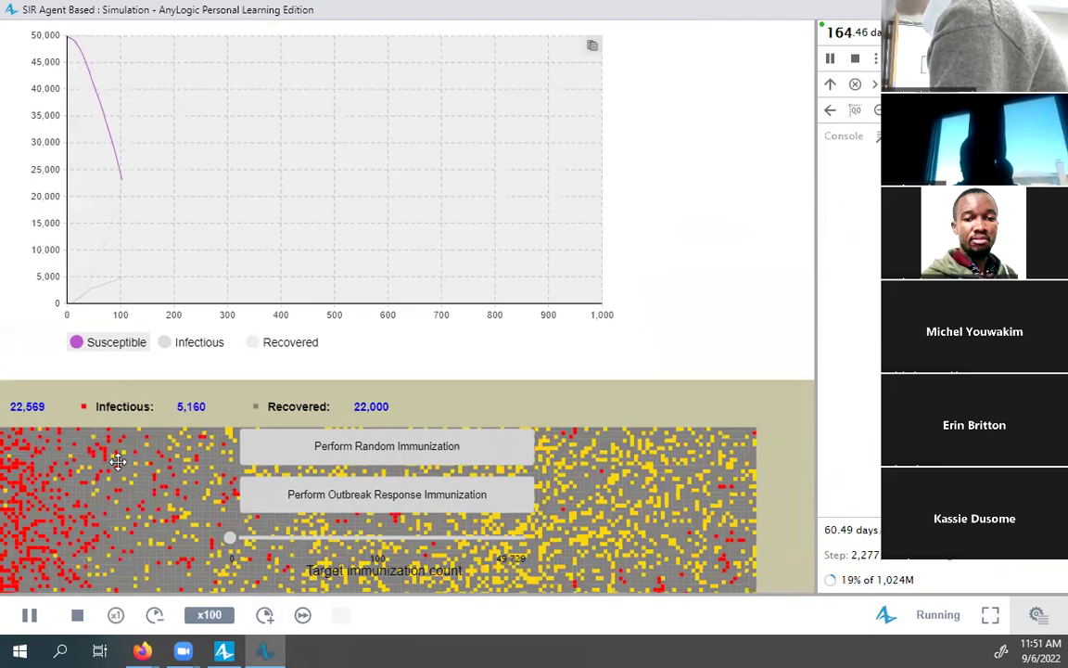
pyautogui.click(264, 616)
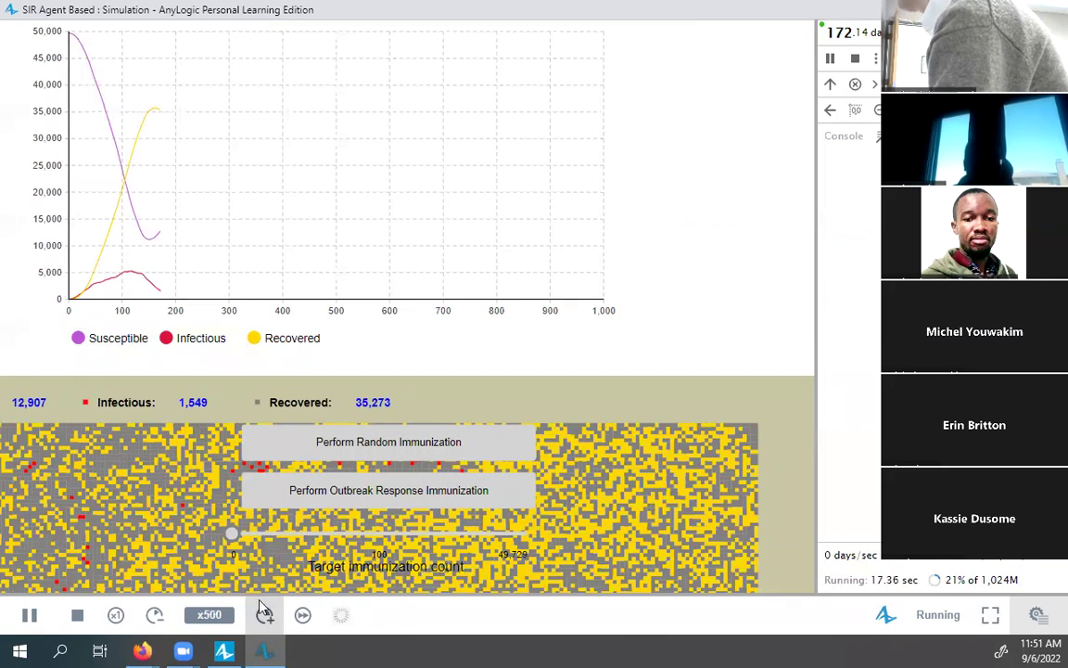
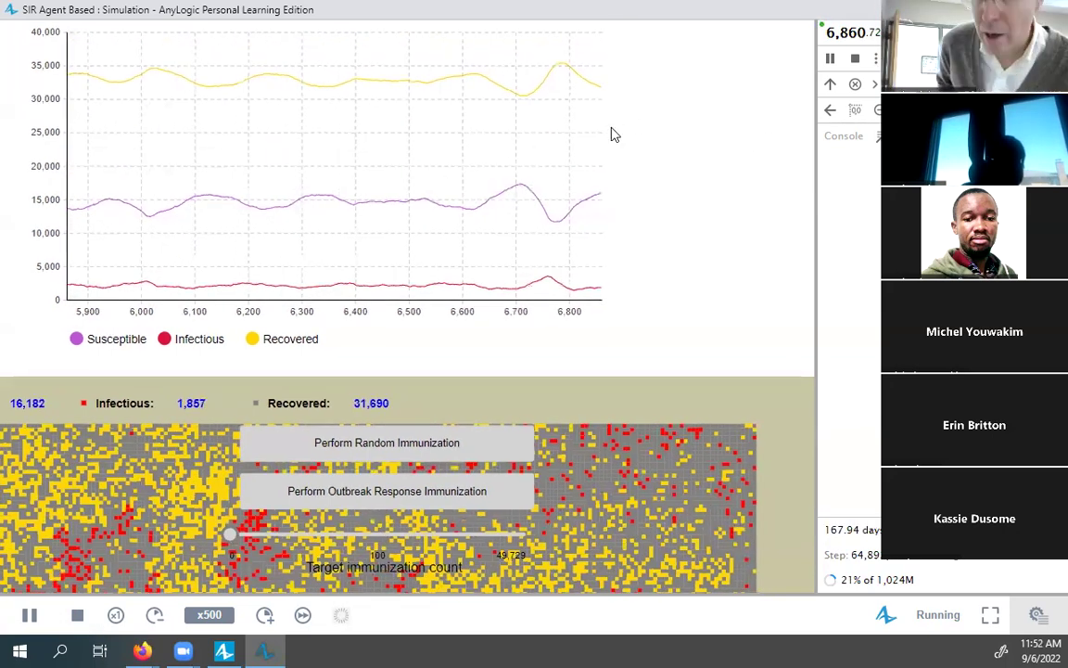
pyautogui.hotkey('alt', 'F4')
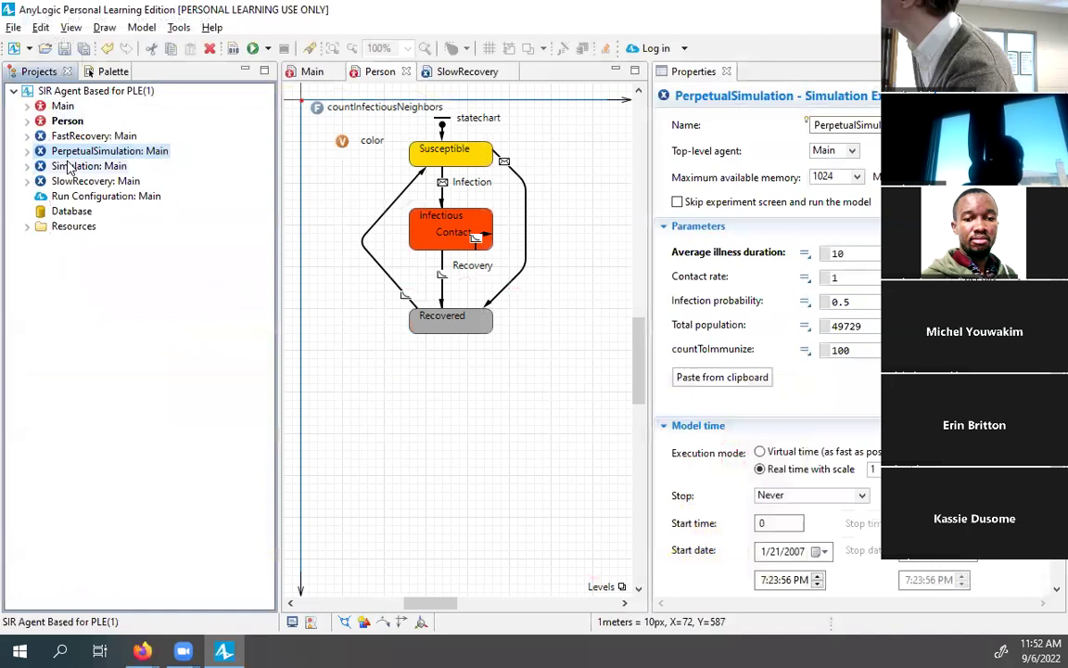
# Step: Run the FastRecovery experiment in virtual time and view the population display and state counts at the end of the run
pyautogui.rightClick(59, 135)
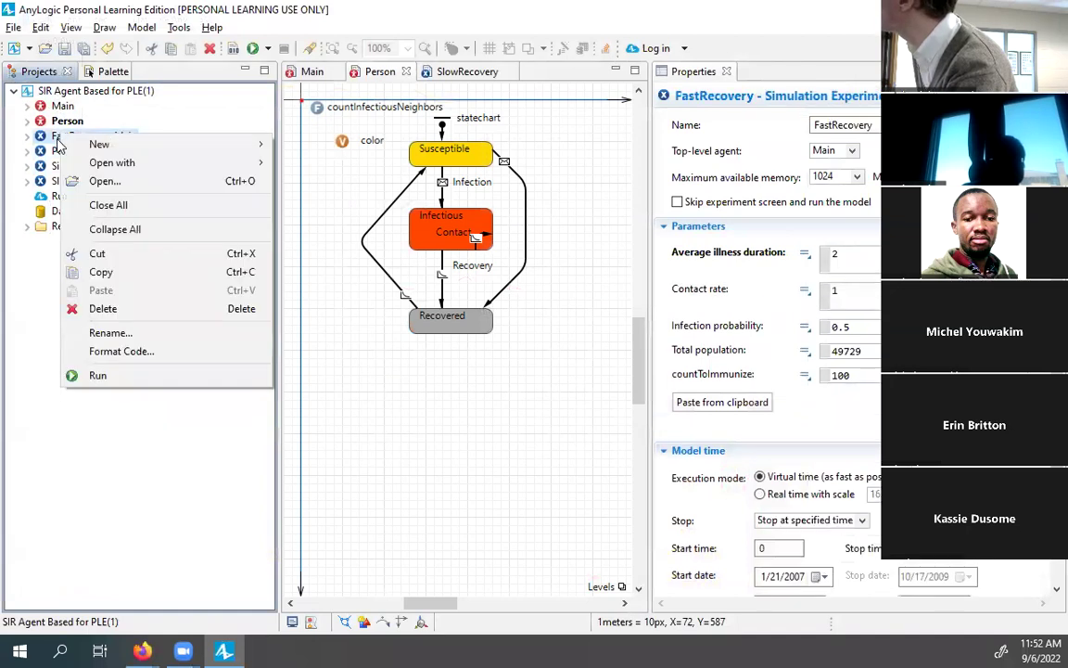
pyautogui.click(102, 375)
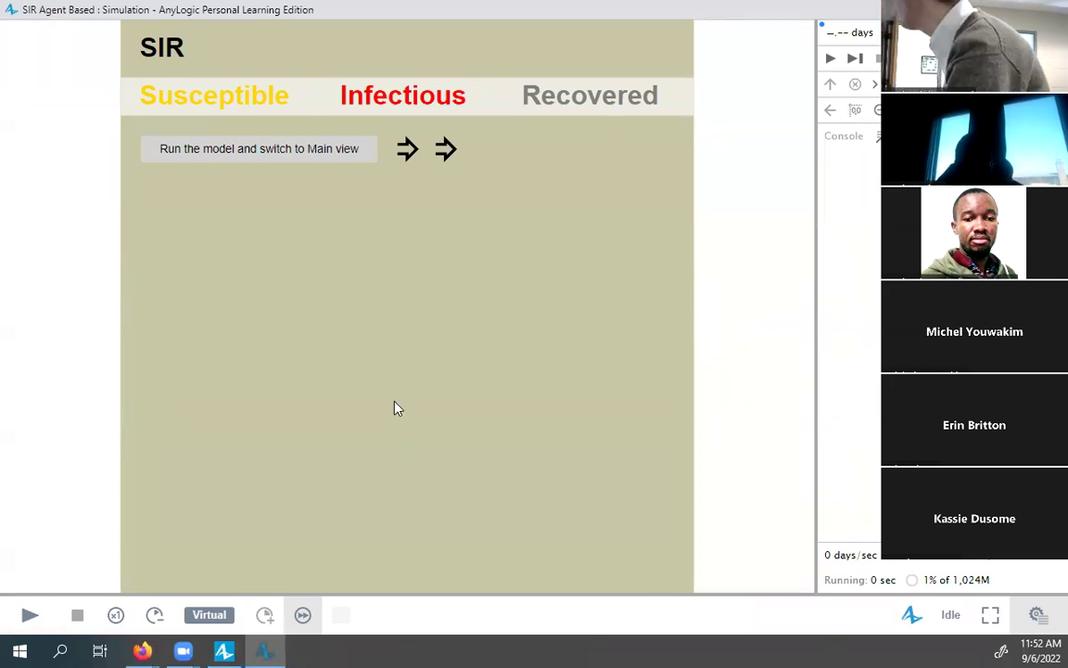
pyautogui.click(51, 603)
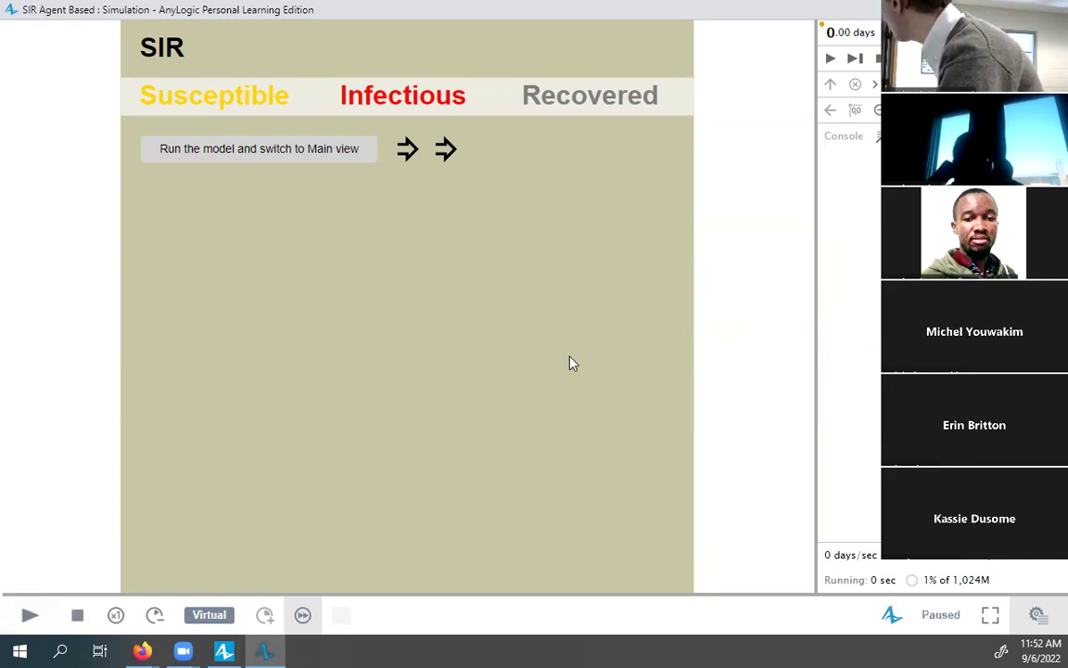
pyautogui.moveTo(340, 277); pyautogui.dragTo(478, 209)
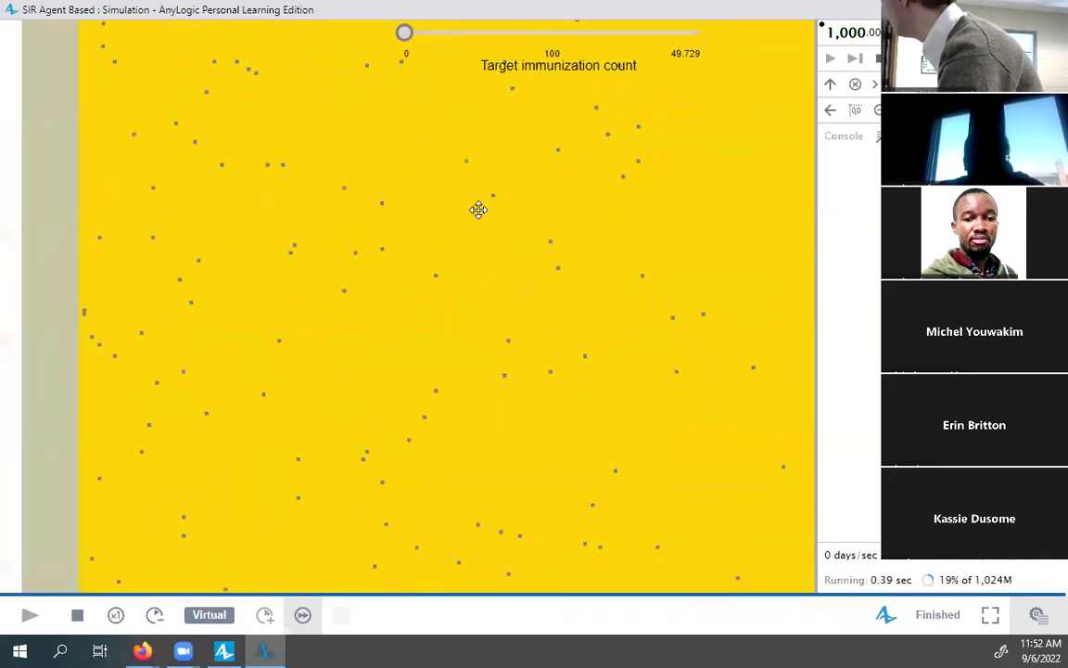
pyautogui.moveTo(410, 314); pyautogui.dragTo(330, 376)
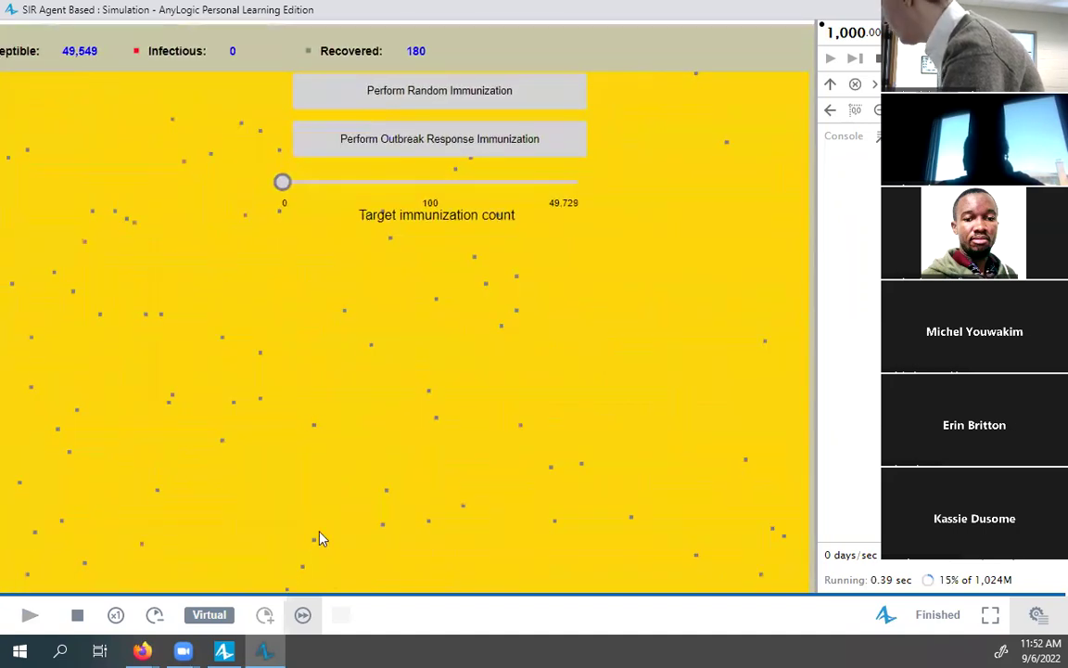
# Step: Switch the FastRecovery run to real-time x1 speed, restart the model, and speed it up to x50
pyautogui.click(115, 615)
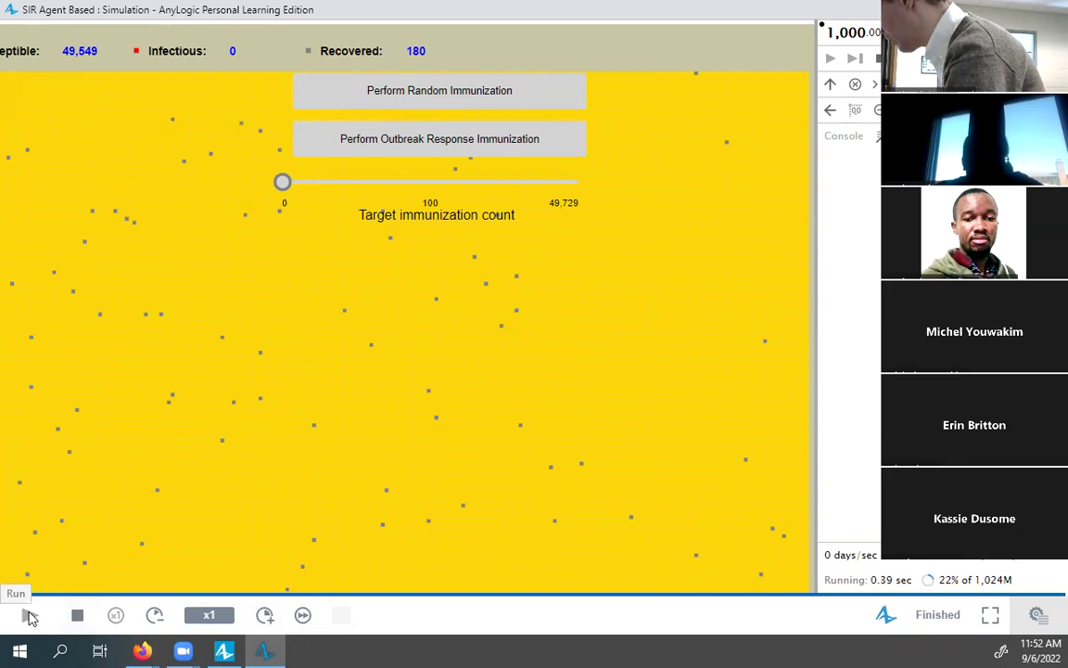
pyautogui.click(31, 617)
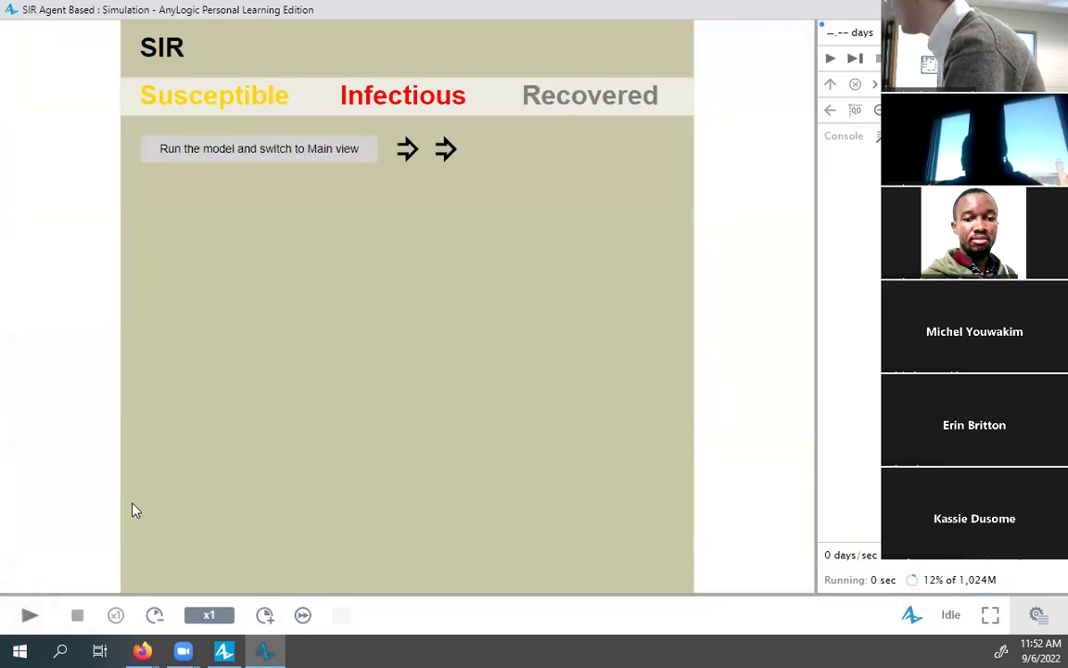
pyautogui.press('Return')
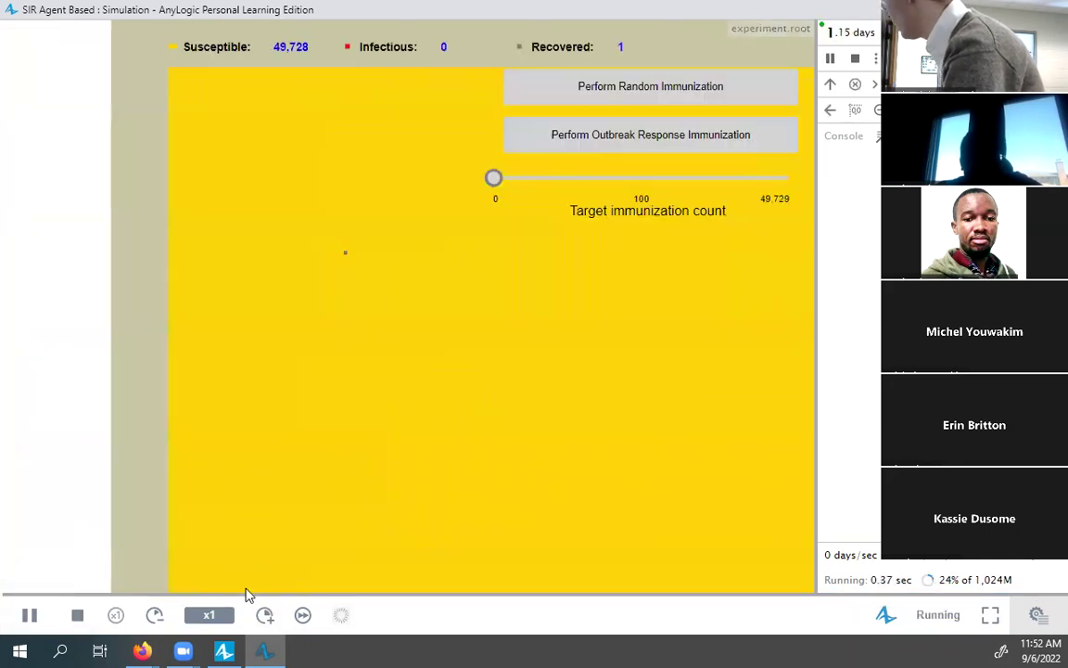
pyautogui.click(264, 615)
pyautogui.click(264, 615)
pyautogui.click(264, 615)
pyautogui.click(264, 615)
pyautogui.click(264, 614)
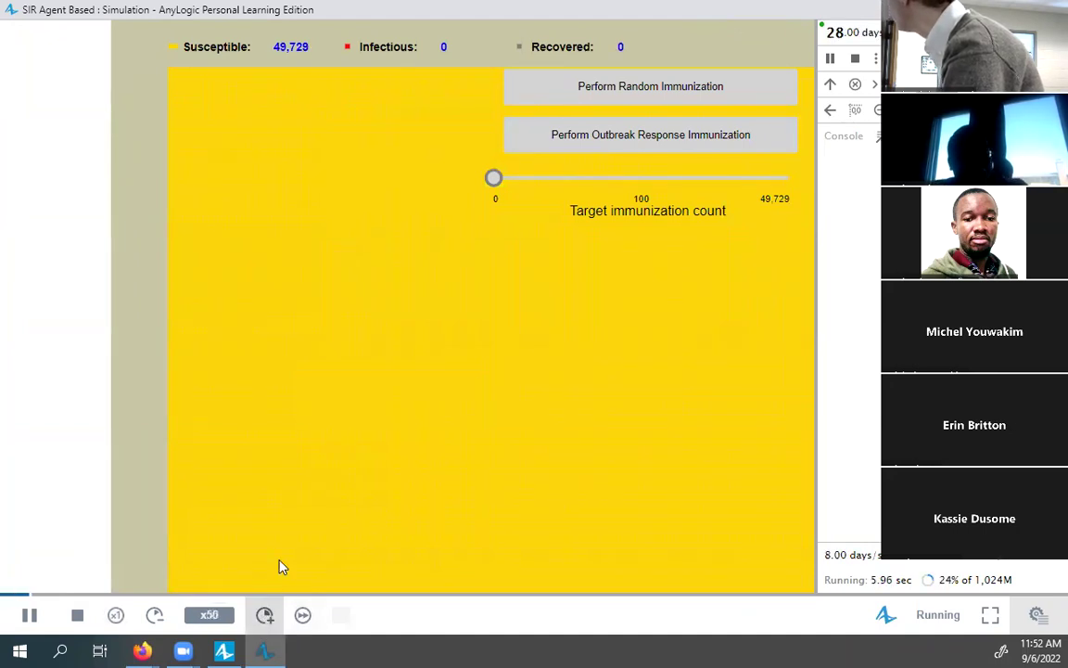
# Step: Watch the susceptible, infectious and recovered chart during the x50 run, and stop the run
pyautogui.moveTo(291, 358); pyautogui.dragTo(17, 267)
pyautogui.moveTo(104, 554); pyautogui.dragTo(208, 355)
pyautogui.moveTo(257, 208); pyautogui.dragTo(167, 458)
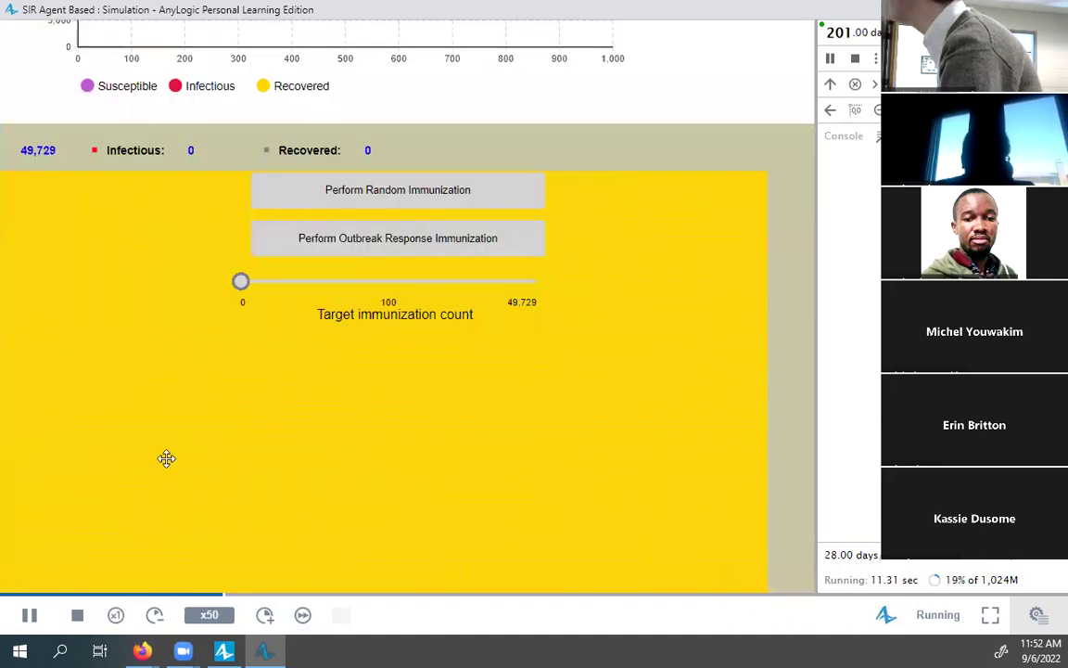
pyautogui.moveTo(143, 508); pyautogui.dragTo(71, 667)
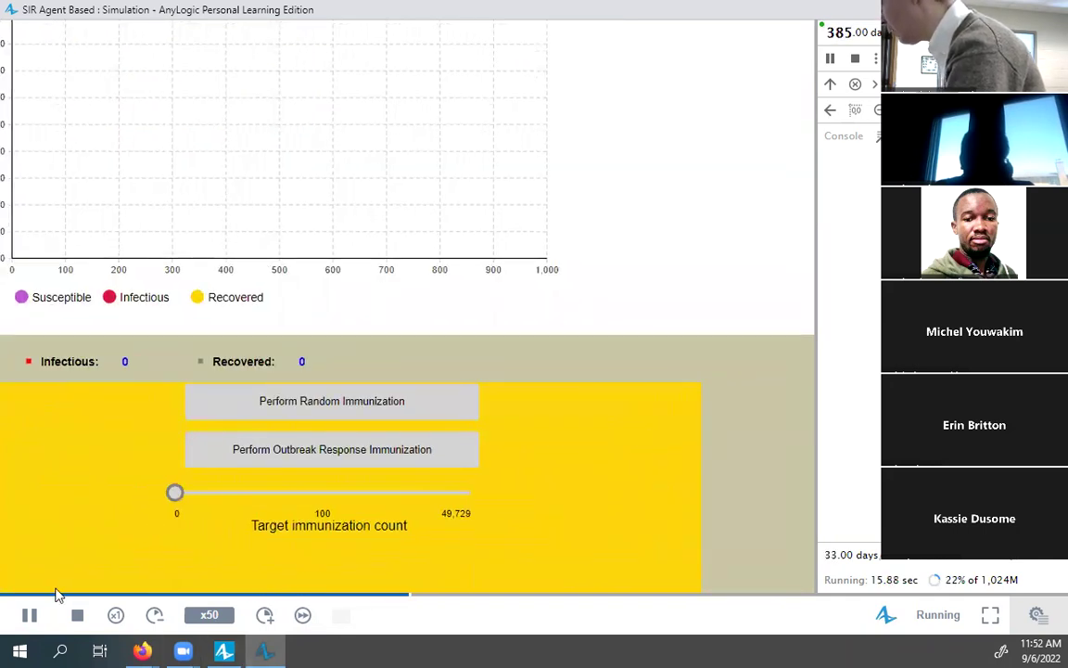
pyautogui.click(77, 615)
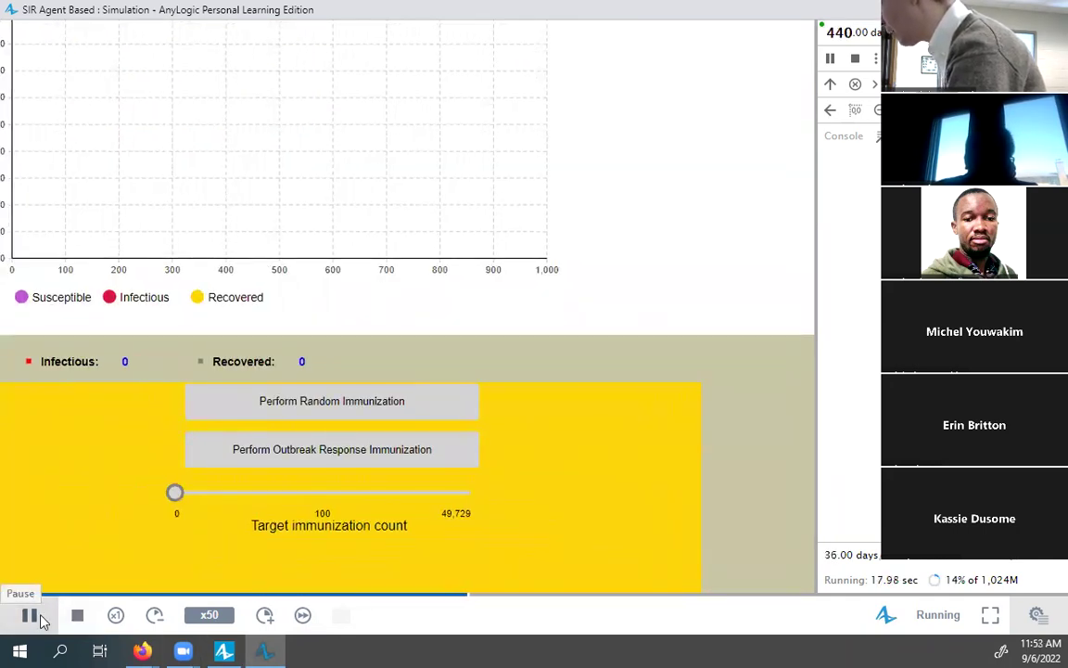
# Step: Restart the FastRecovery model, slow it down to x5, check its chart, and stop the run
pyautogui.click(28, 616)
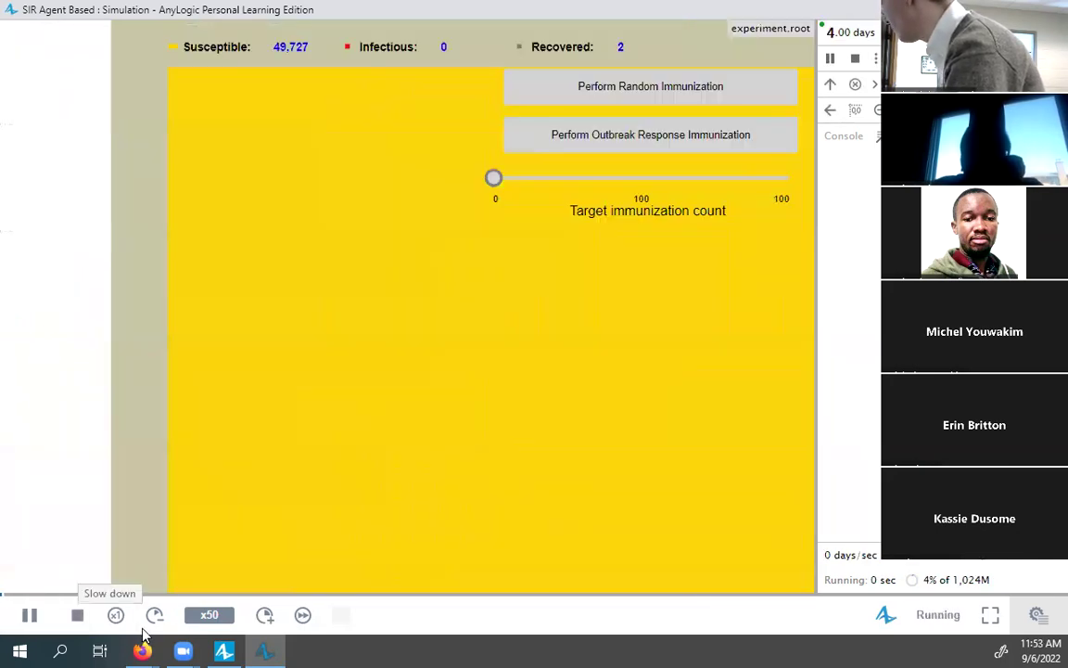
pyautogui.click(115, 615)
pyautogui.click(115, 615)
pyautogui.moveTo(255, 376); pyautogui.dragTo(217, 555)
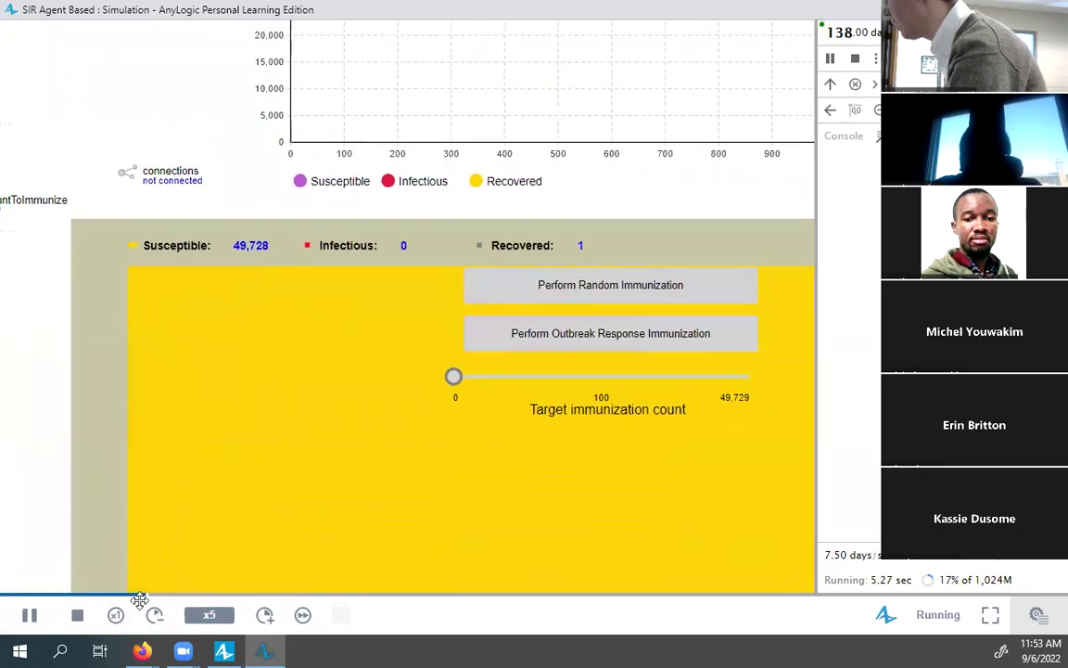
pyautogui.click(75, 614)
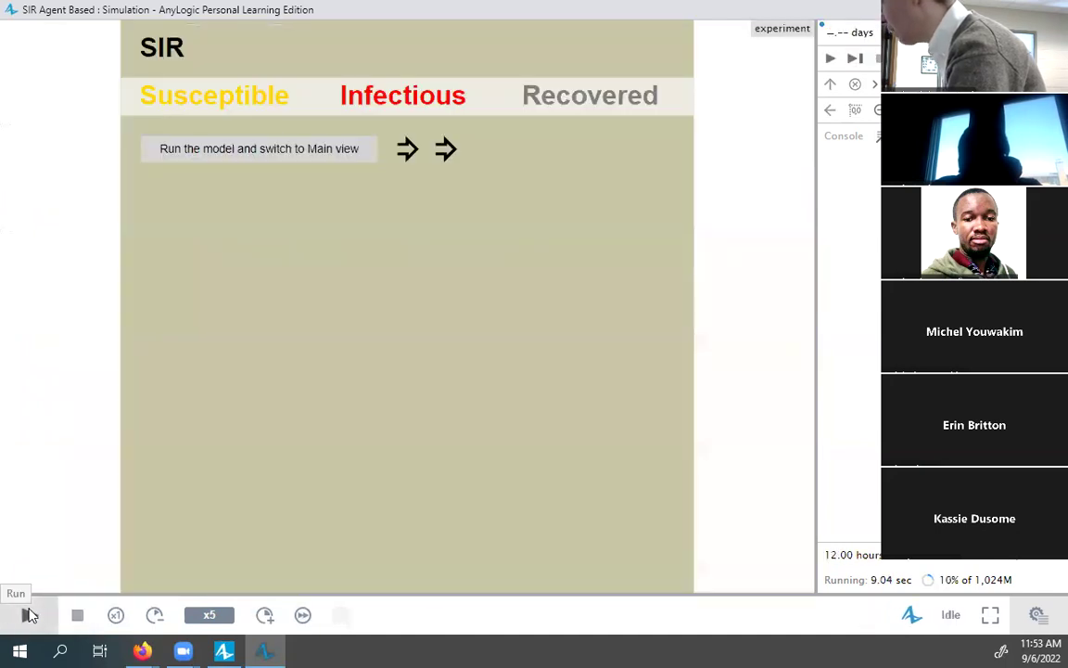
# Step: Run the FastRecovery model again at x5 and bring the chart and infected area into view
pyautogui.click(29, 615)
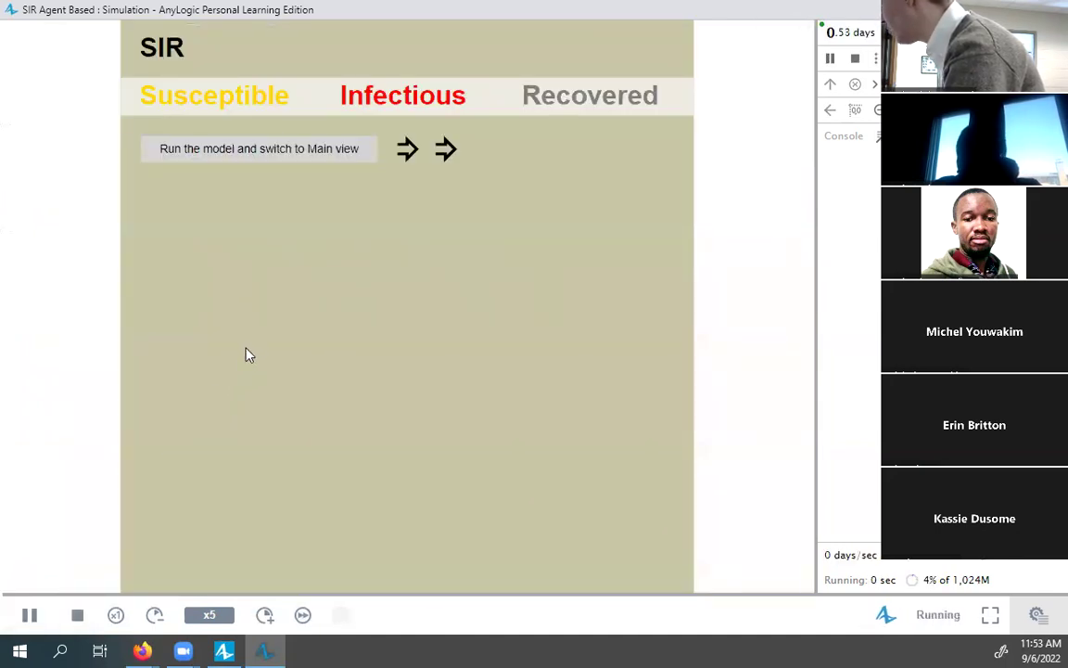
pyautogui.scroll(-5, 88, 350)
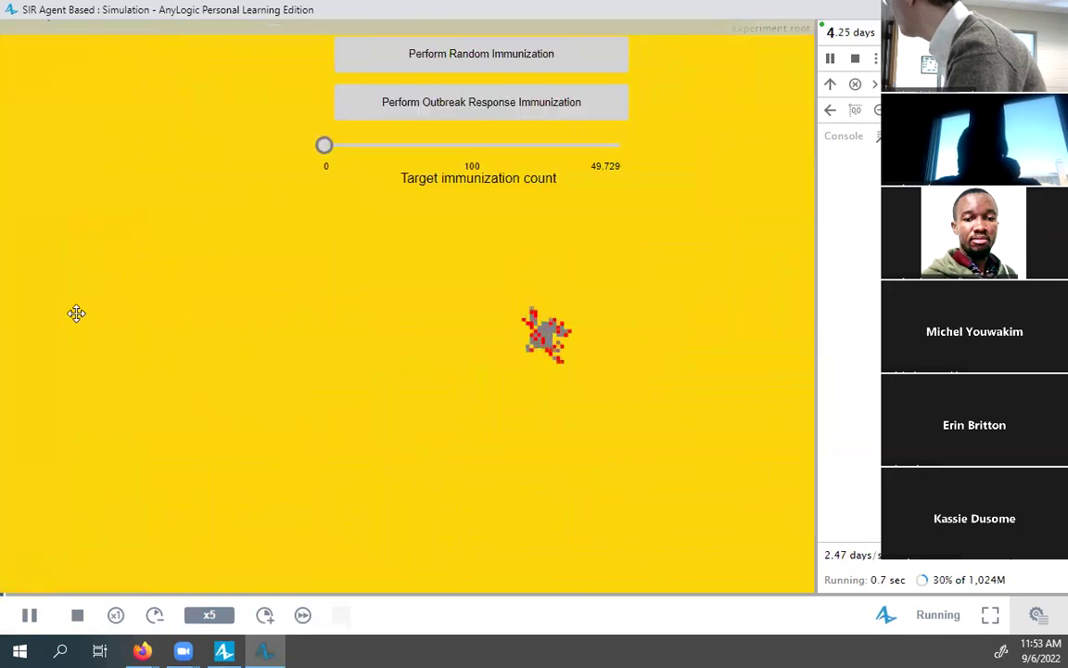
pyautogui.scroll(3, 74, 347)
pyautogui.scroll(4, 81, 482)
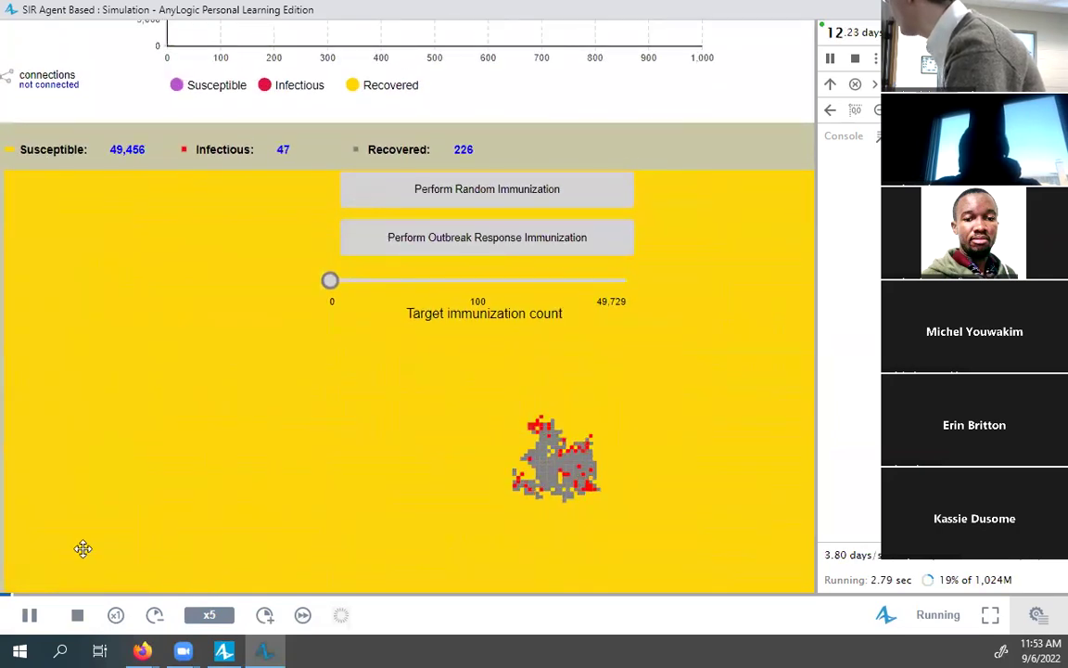
pyautogui.scroll(2, 226, 232)
pyautogui.moveTo(229, 260); pyautogui.dragTo(213, 289)
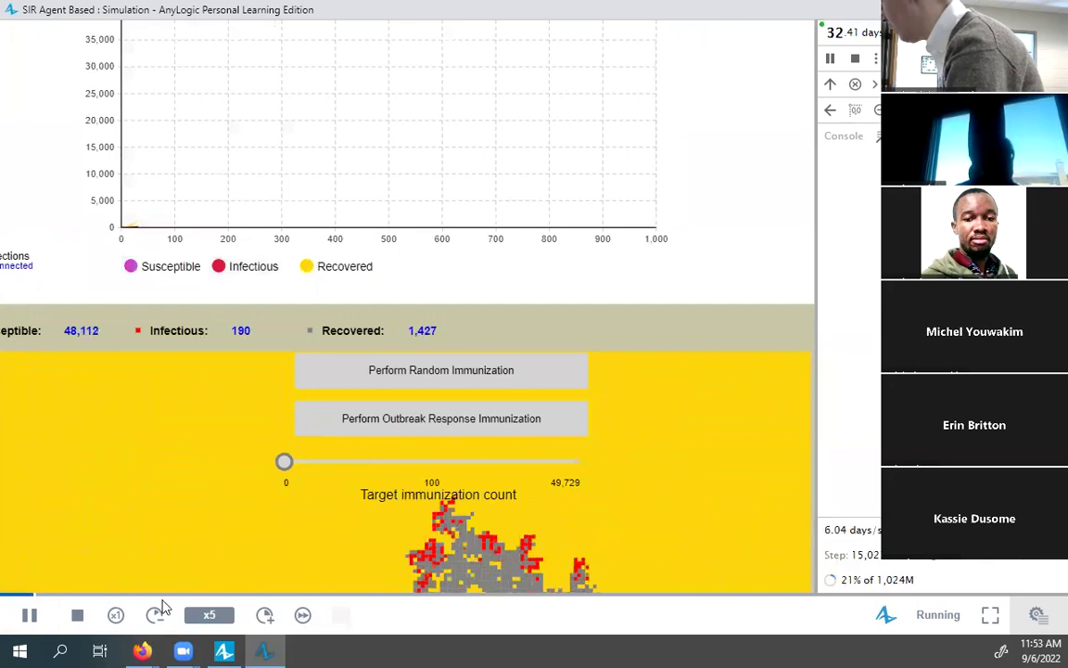
# Step: Speed the run up to x25, watch the full chart to about day 886, and close the run
pyautogui.click(264, 614)
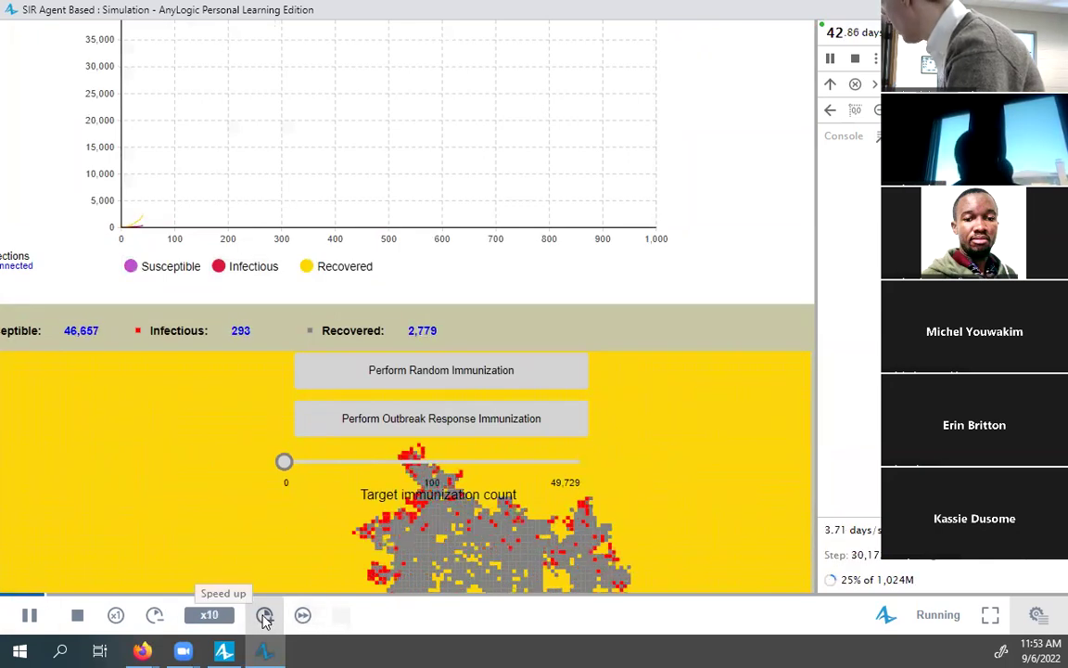
pyautogui.click(265, 615)
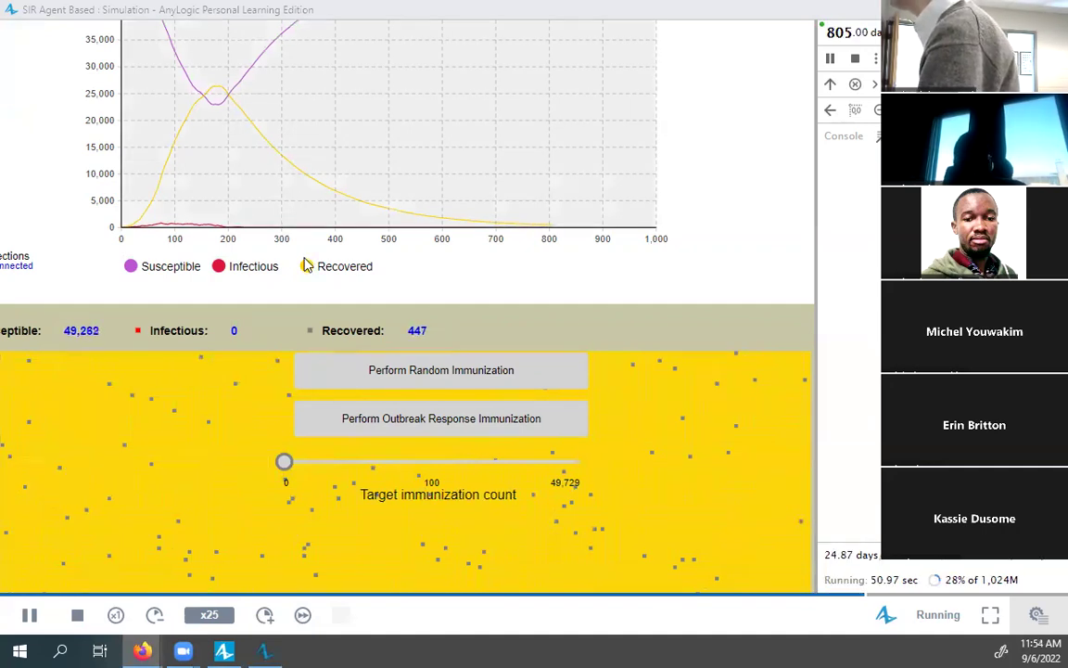
pyautogui.click(239, 266)
pyautogui.click(167, 266)
pyautogui.moveTo(198, 304); pyautogui.dragTo(81, 208)
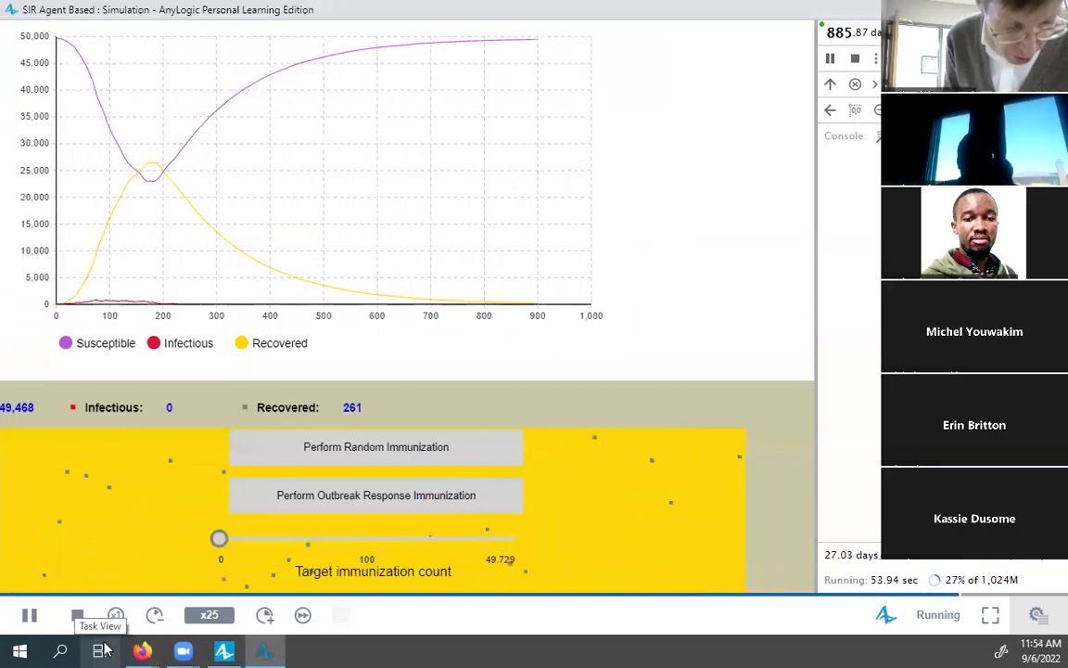
pyautogui.hotkey('alt', 'F4')
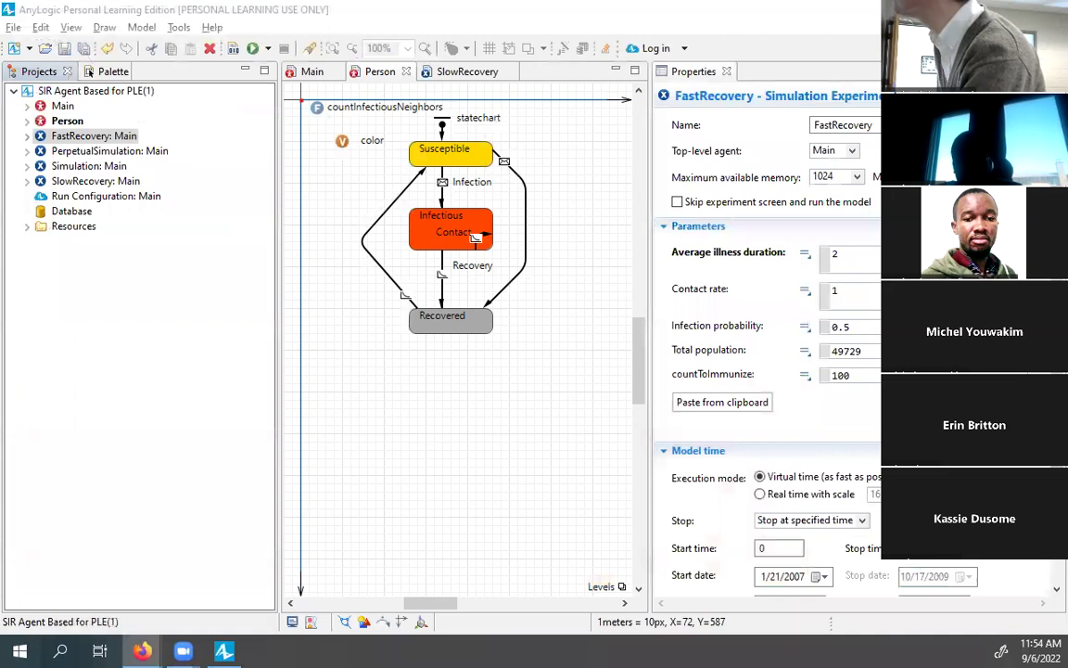
# Step: Run the SlowRecovery experiment in virtual time, examine its susceptible, infectious and recovered chart through day 1,000, and close the run
pyautogui.rightClick(55, 182)
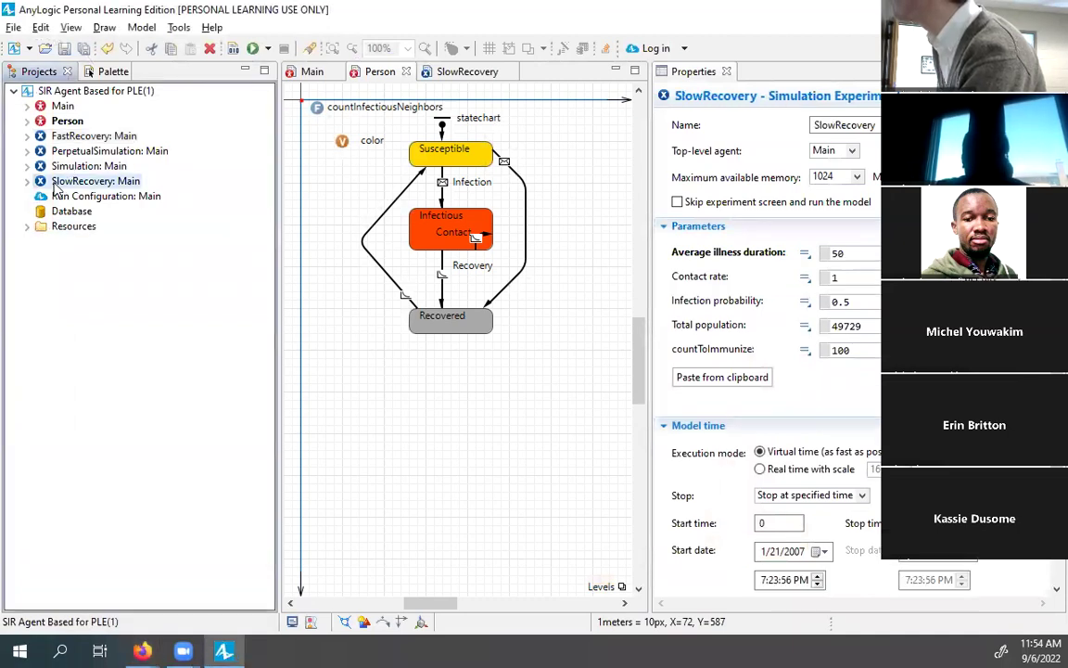
pyautogui.click(88, 425)
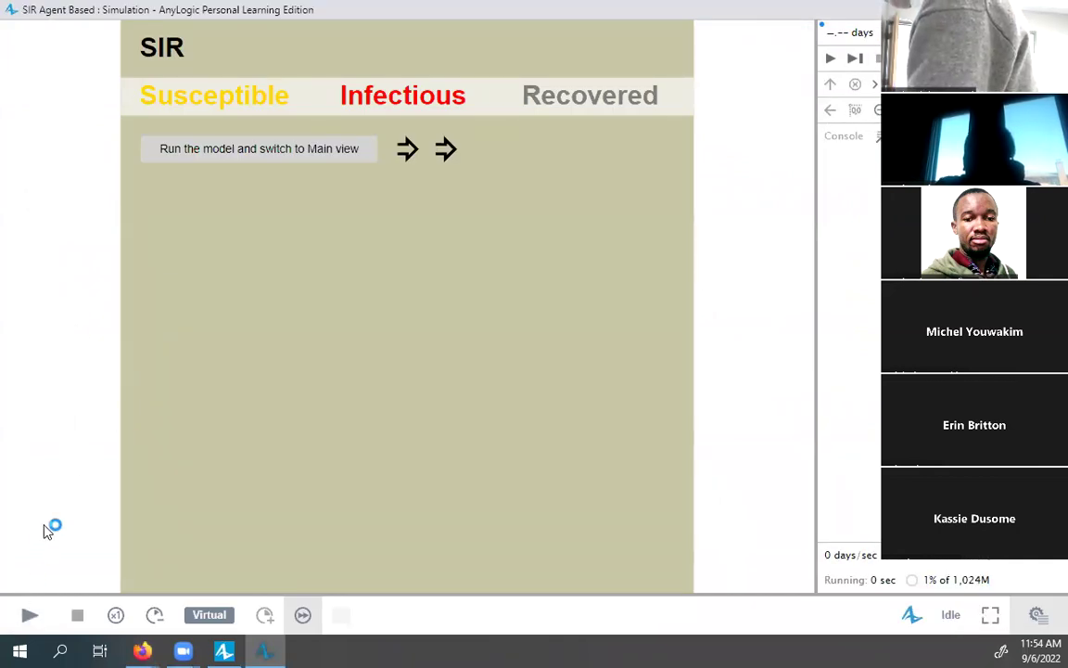
pyautogui.click(26, 618)
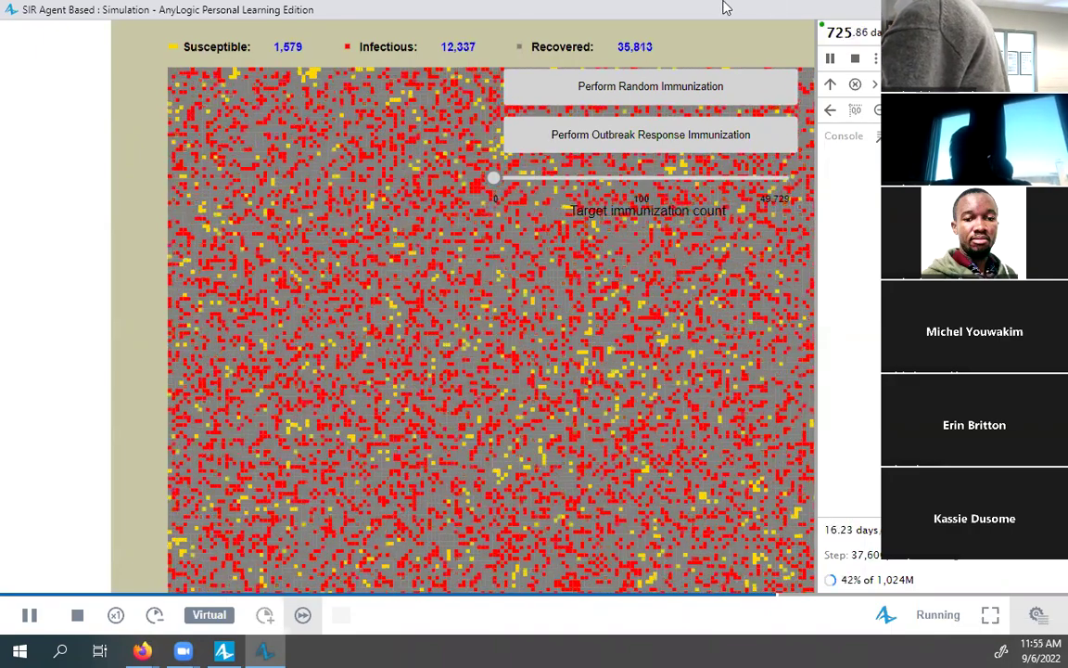
pyautogui.moveTo(381, 153); pyautogui.dragTo(260, 578)
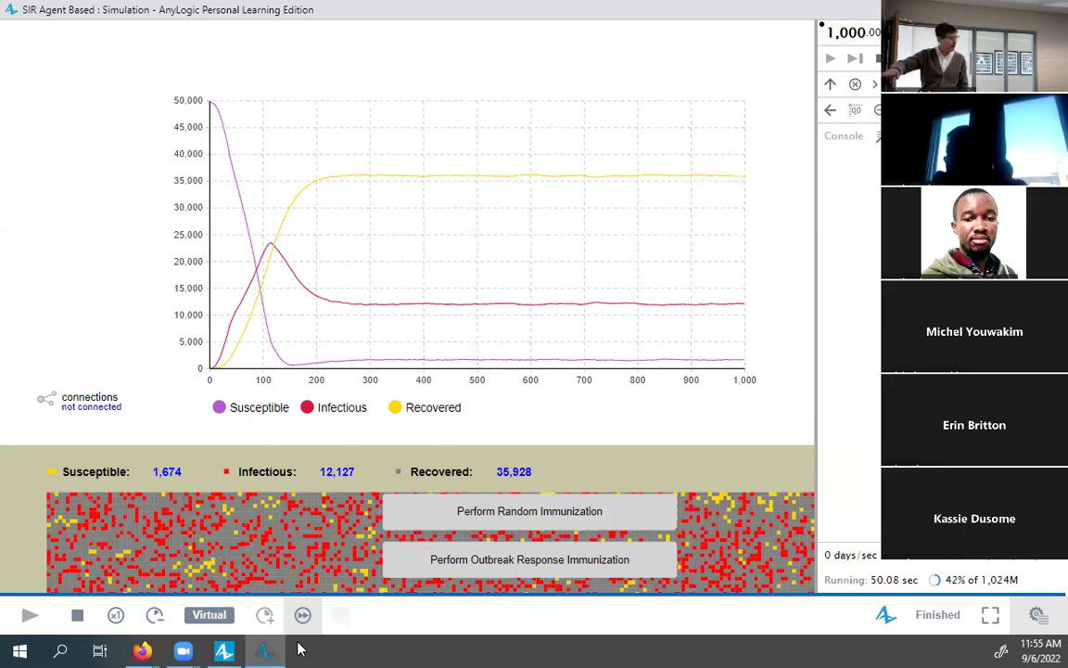
pyautogui.click(264, 650)
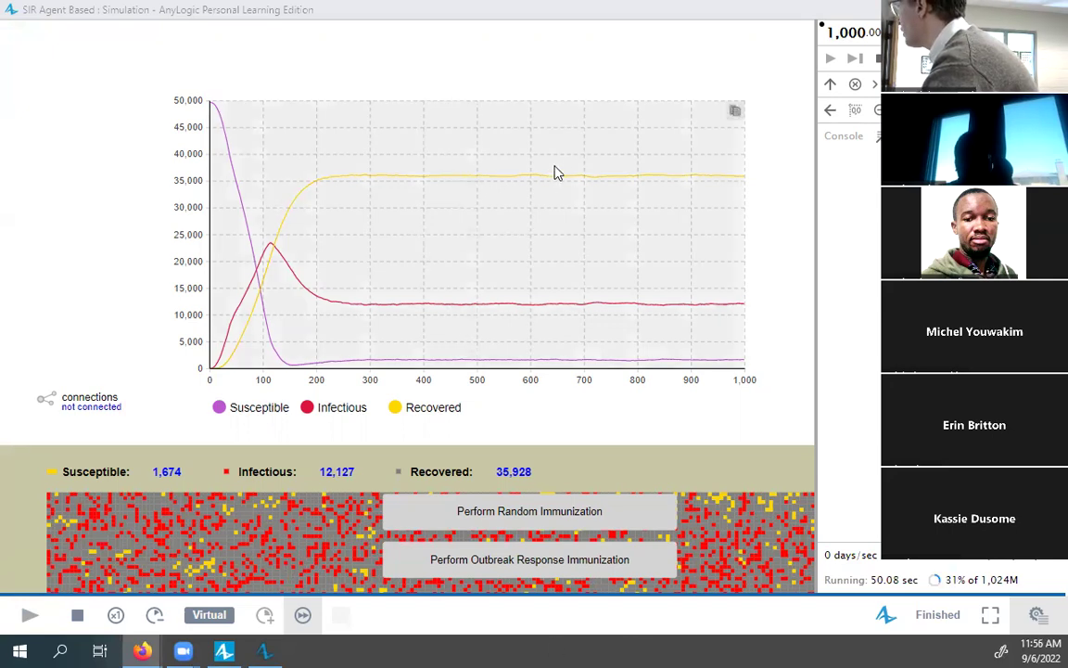
pyautogui.moveTo(526, 222); pyautogui.dragTo(525, 220)
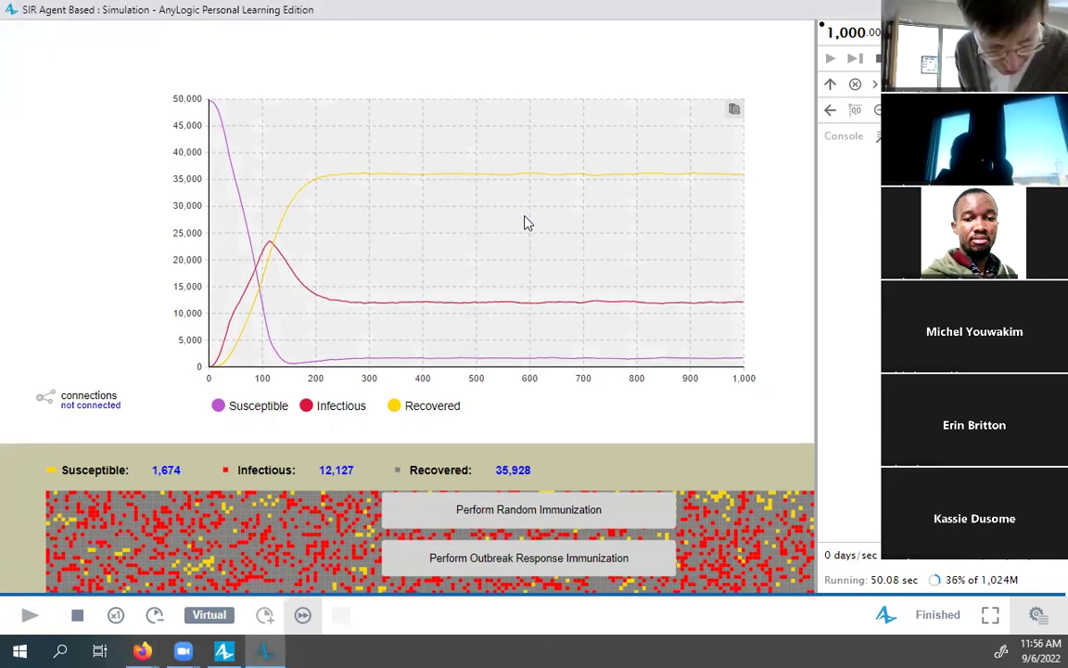
pyautogui.hotkey('alt', 'F4')
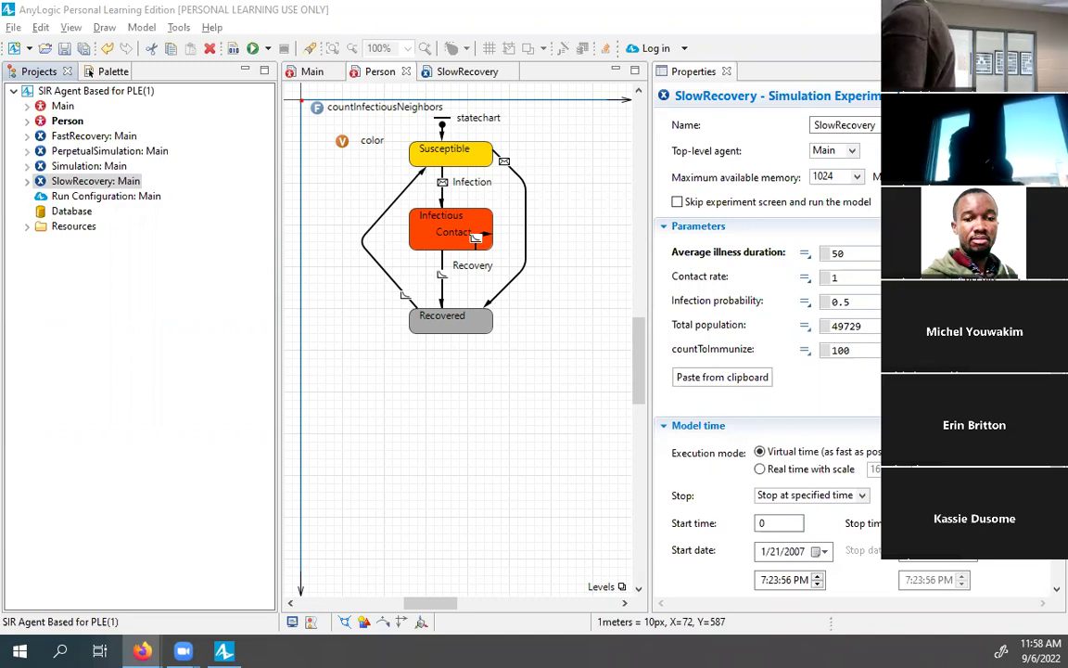
# Step: Inspect the properties of Person's color variable, the Recovered-to-Susceptible transition, the Infectious state and the Contact transition
pyautogui.click(342, 140)
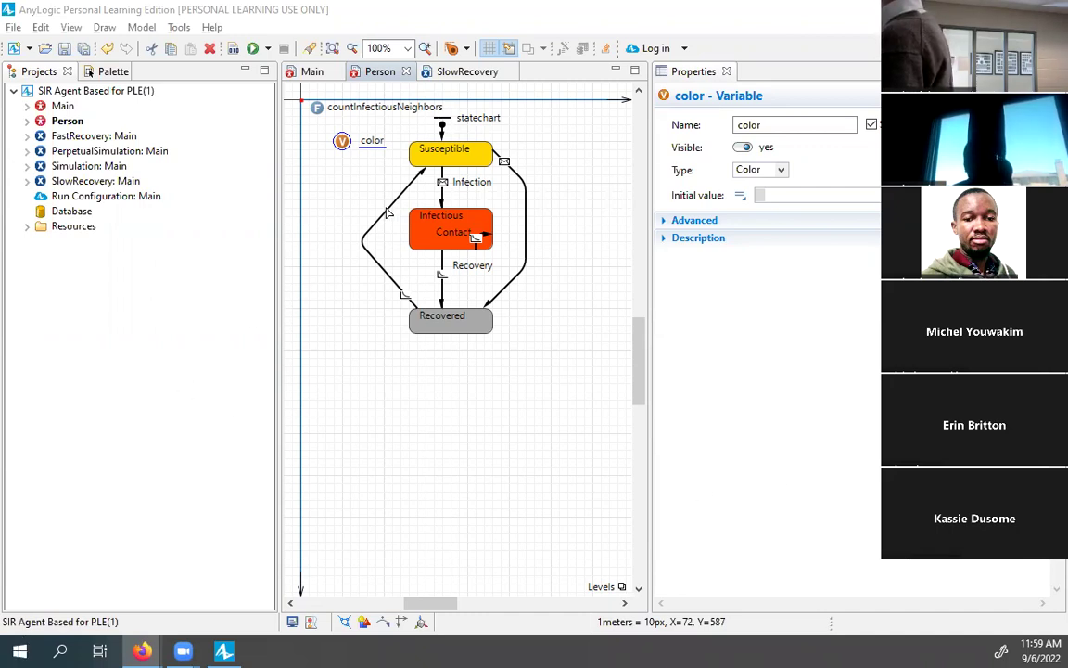
pyautogui.click(369, 232)
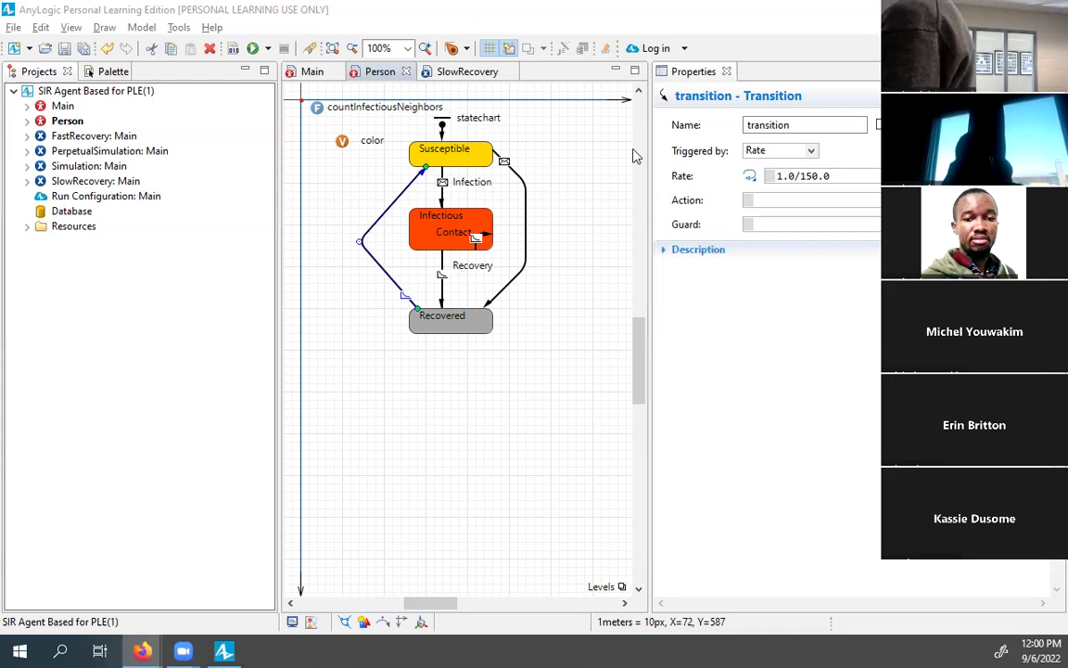
pyautogui.click(478, 237)
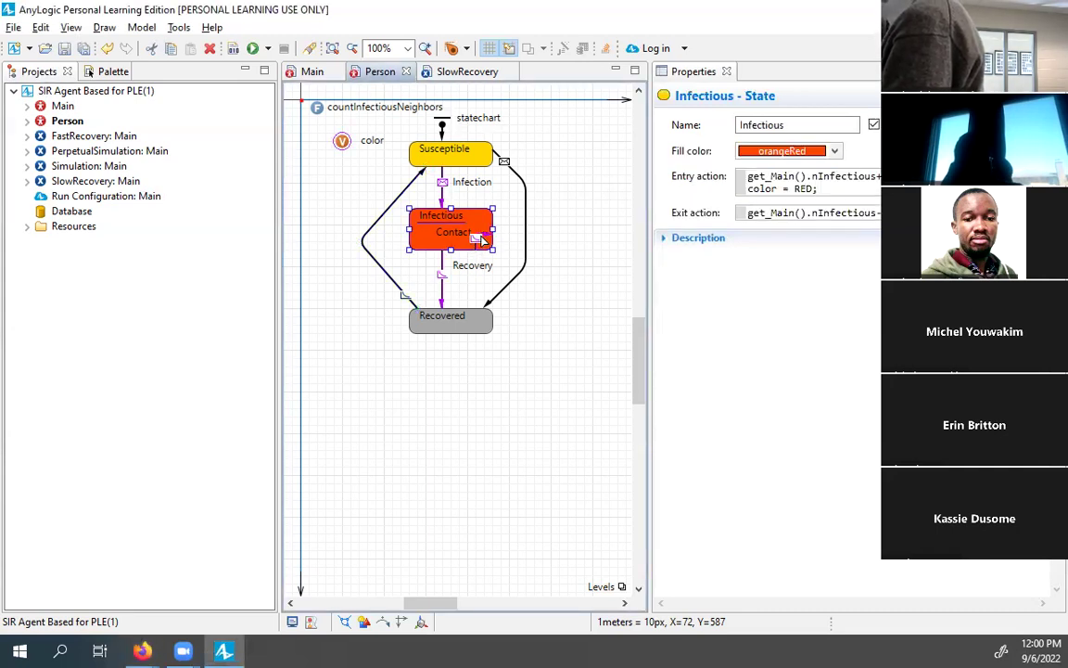
pyautogui.click(476, 234)
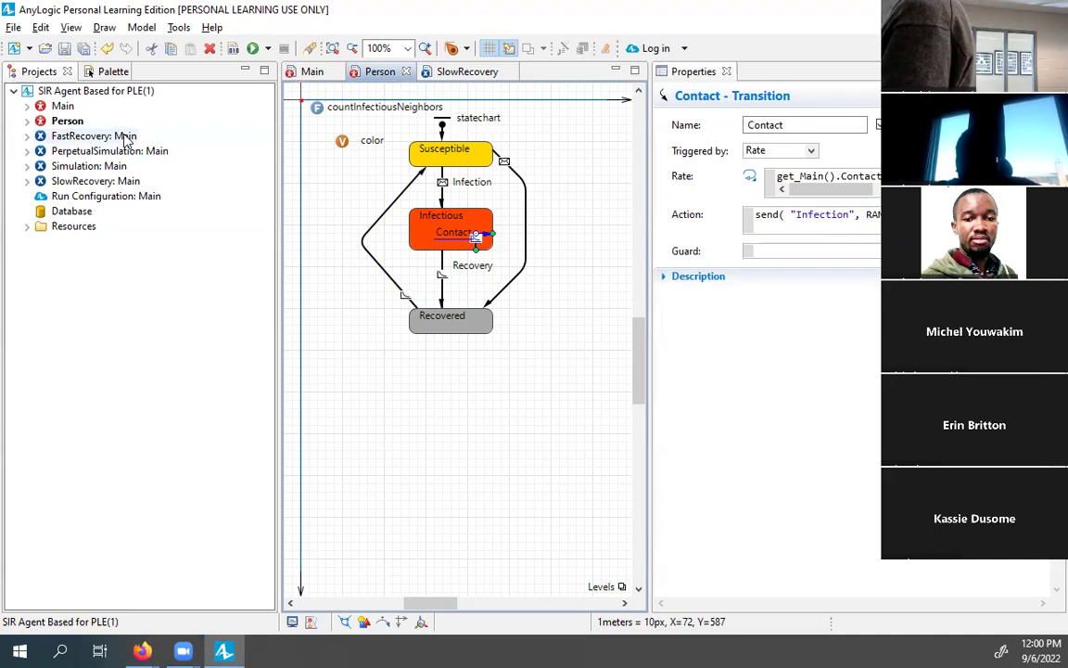
# Step: Show the properties of the Simulation experiment
pyautogui.click(88, 166)
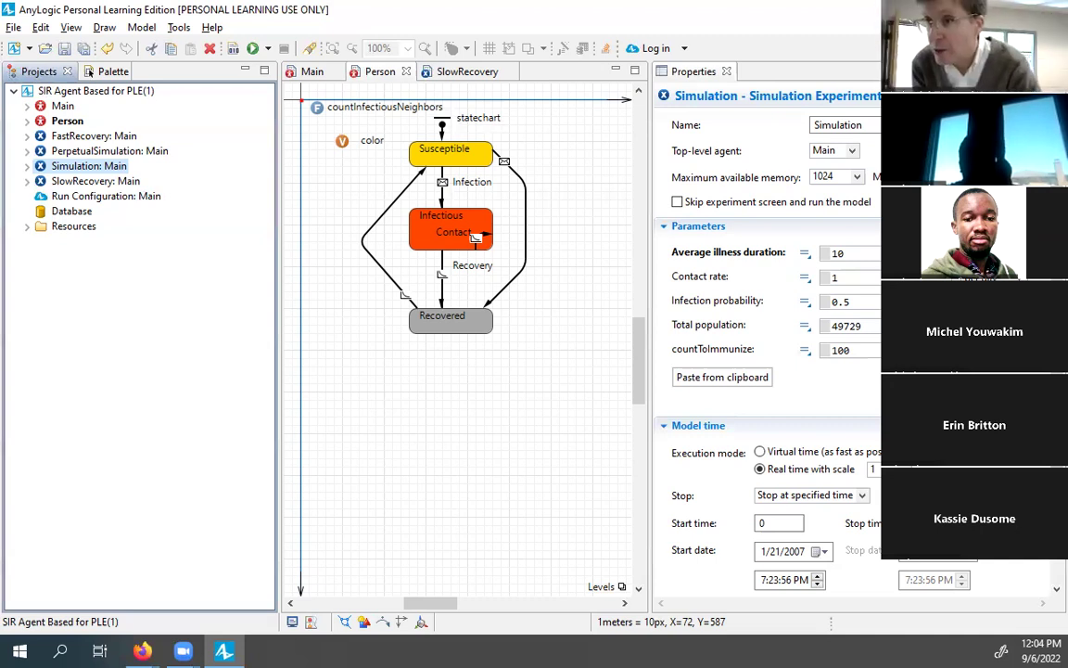
pyautogui.hotkey('alt', 'Tab')
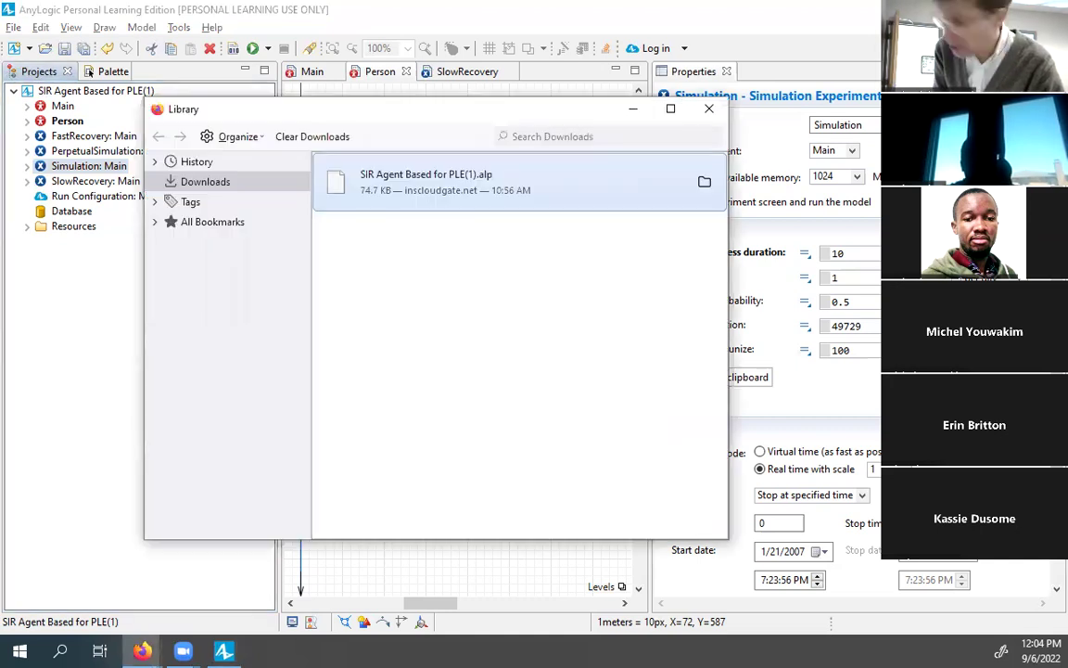
pyautogui.hotkey('alt', 'Tab')
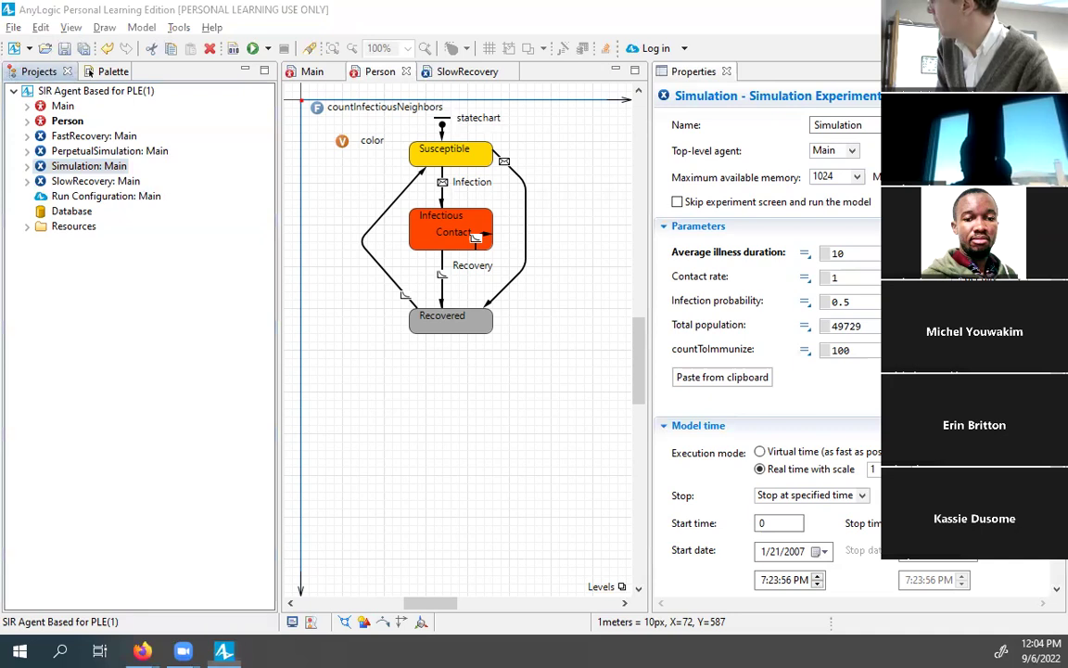